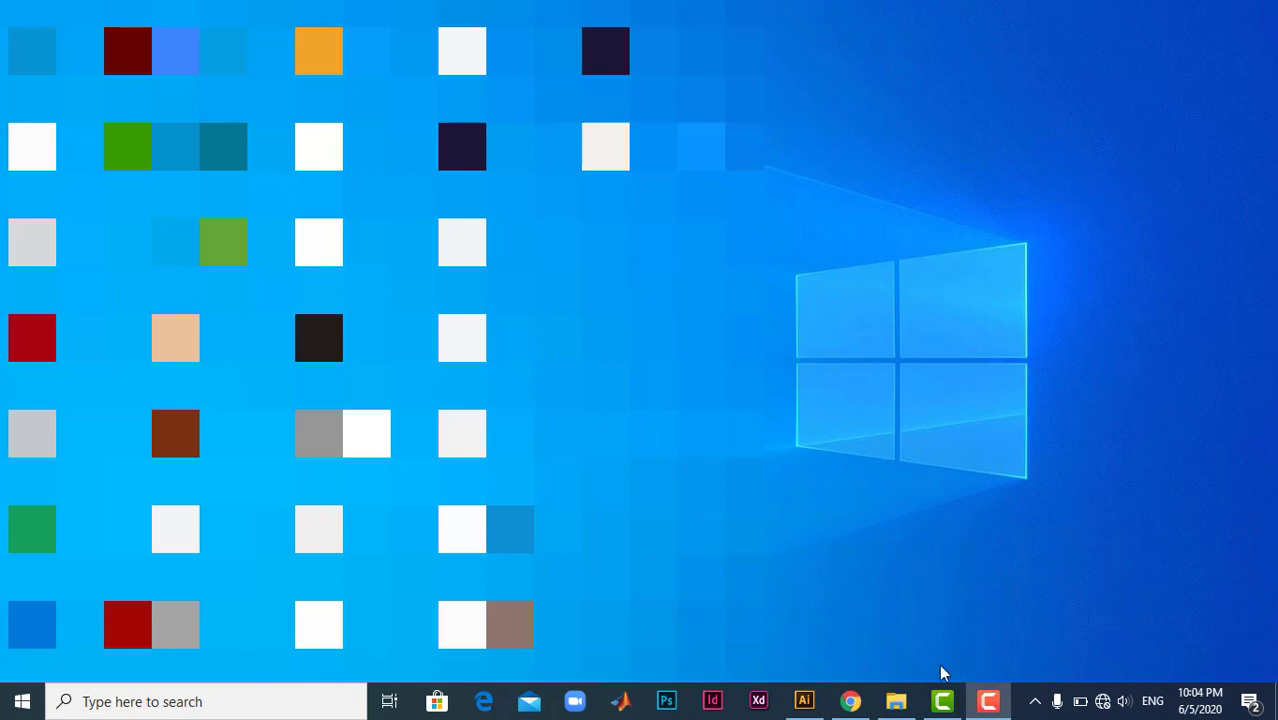
# - Switch to Illustrator and examine the finished food flyer's photo, chef's hat logo, phone icon and Facebook icon
pyautogui.click(805, 702)
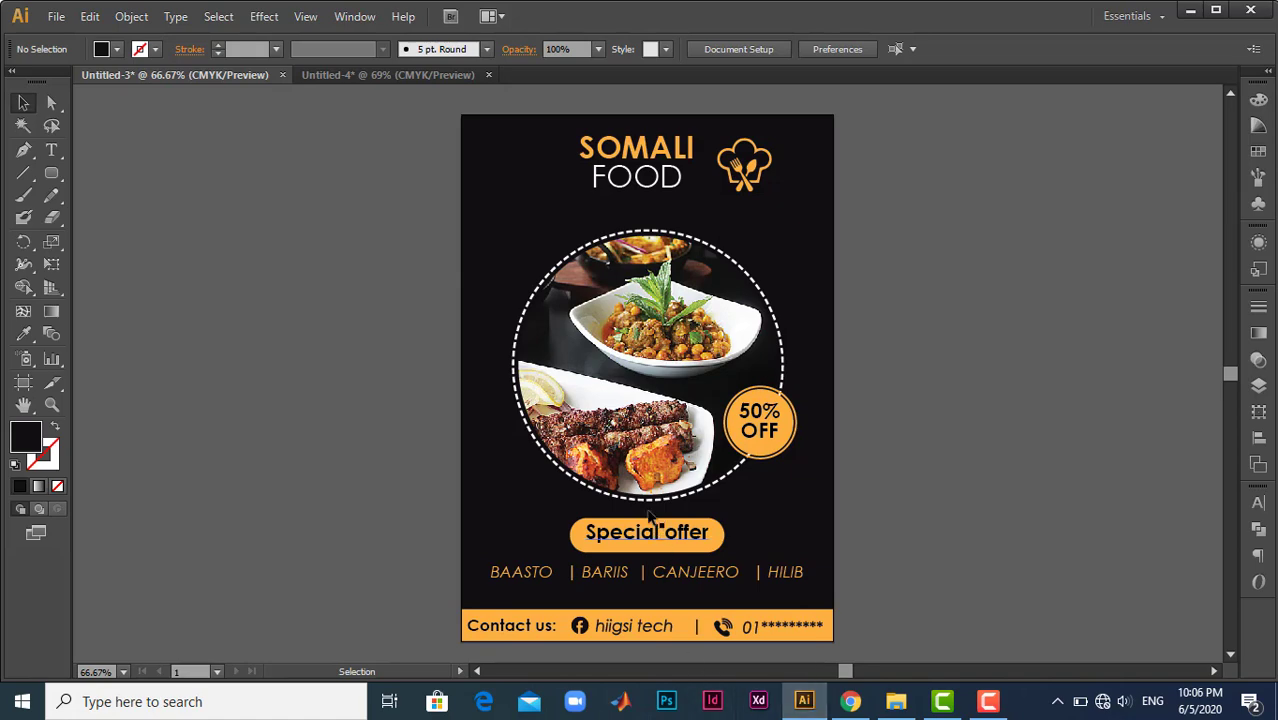
pyautogui.click(660, 325)
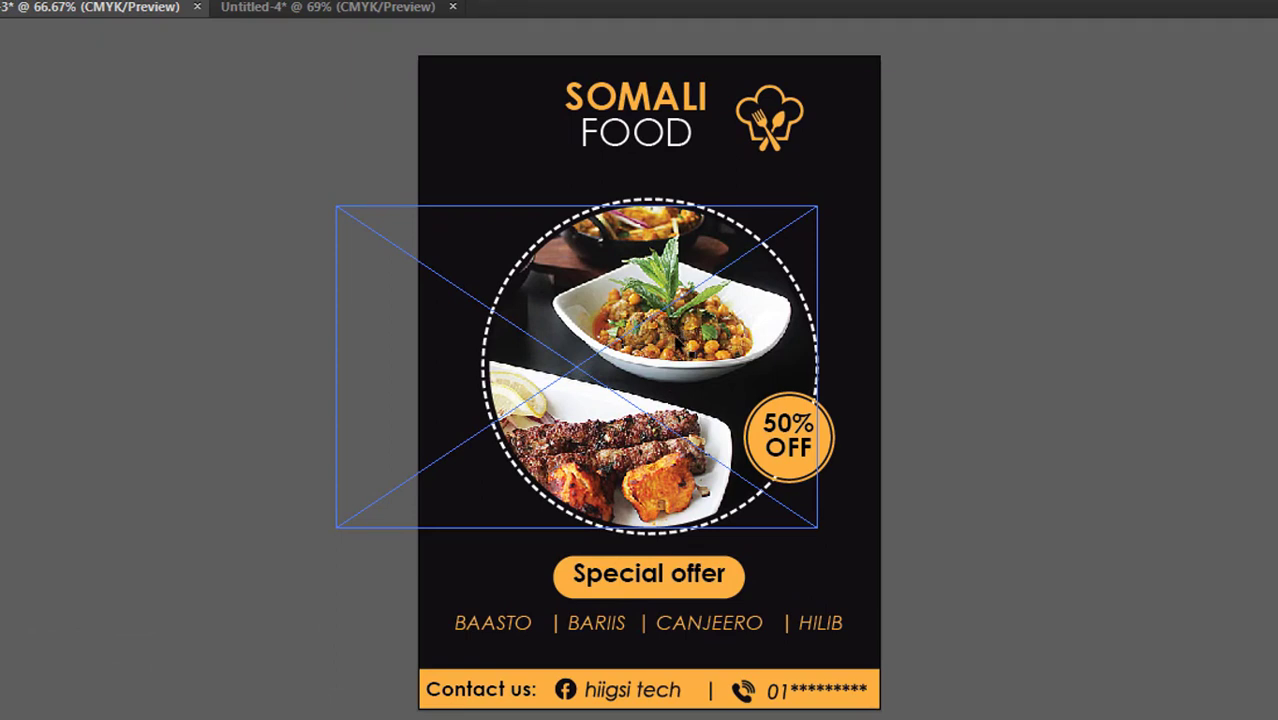
pyautogui.click(768, 143)
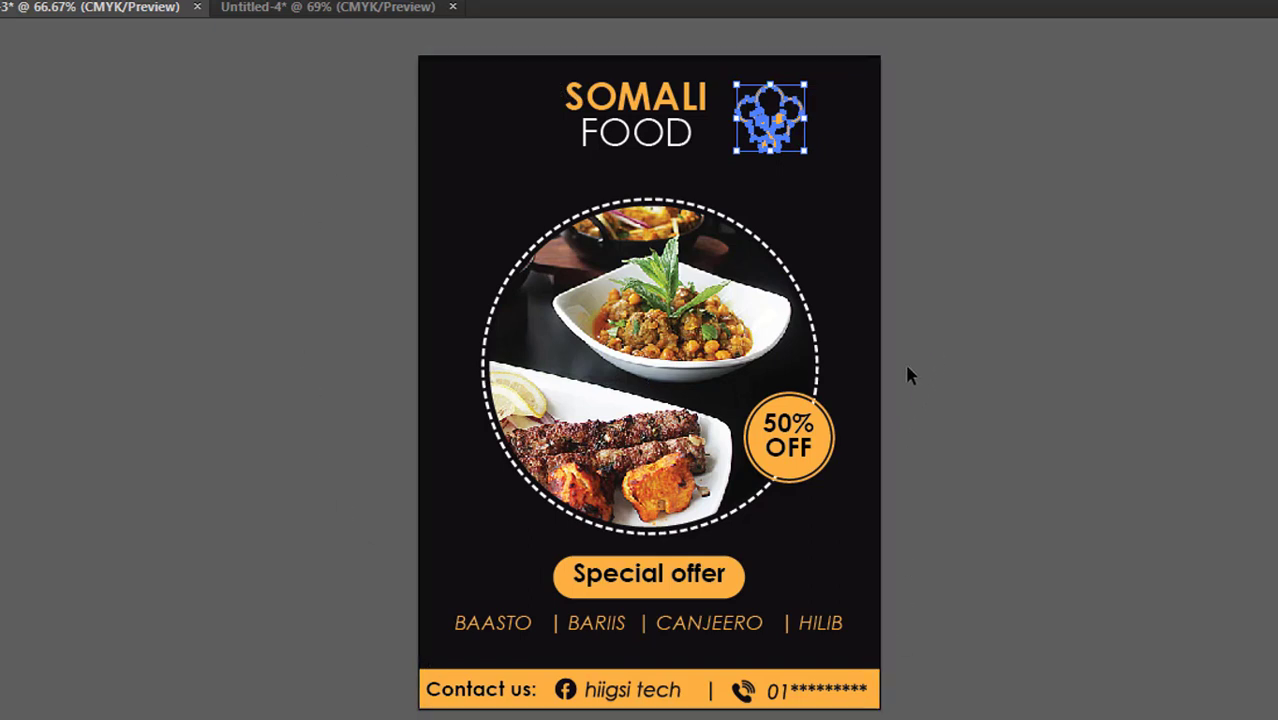
pyautogui.click(744, 689)
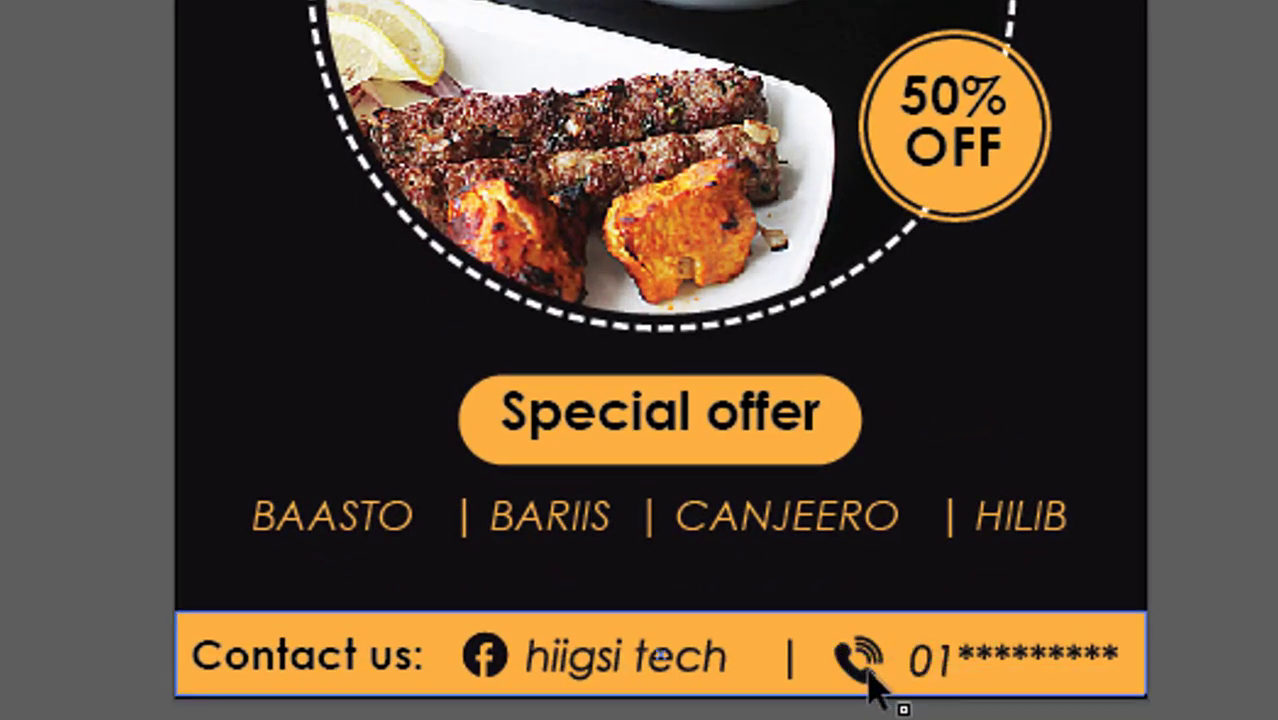
pyautogui.click(487, 670)
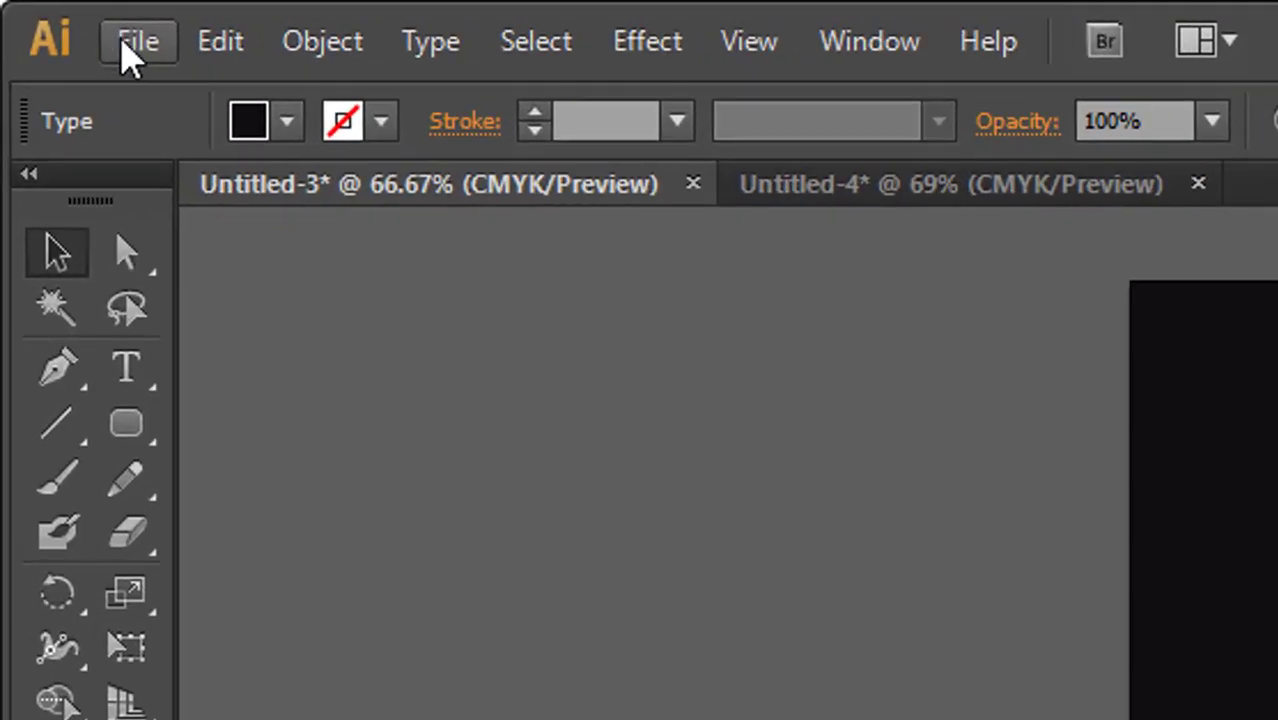
pyautogui.click(106, 34)
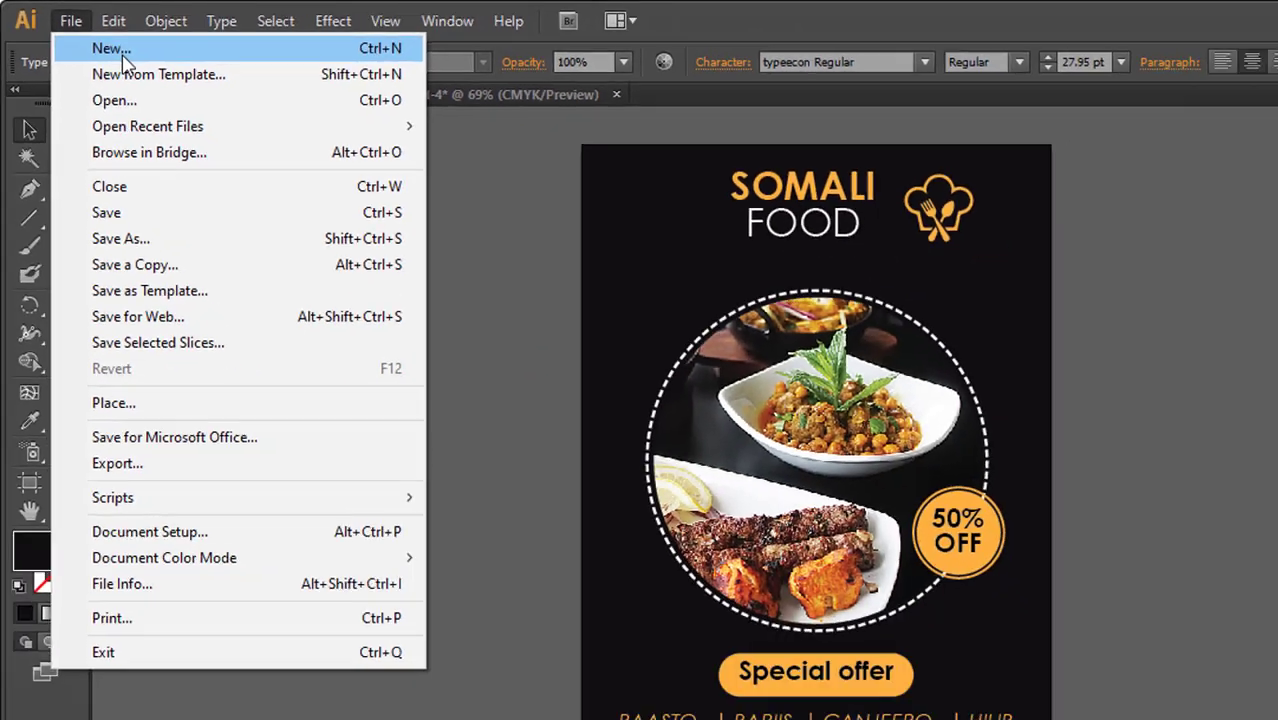
pyautogui.click(245, 98)
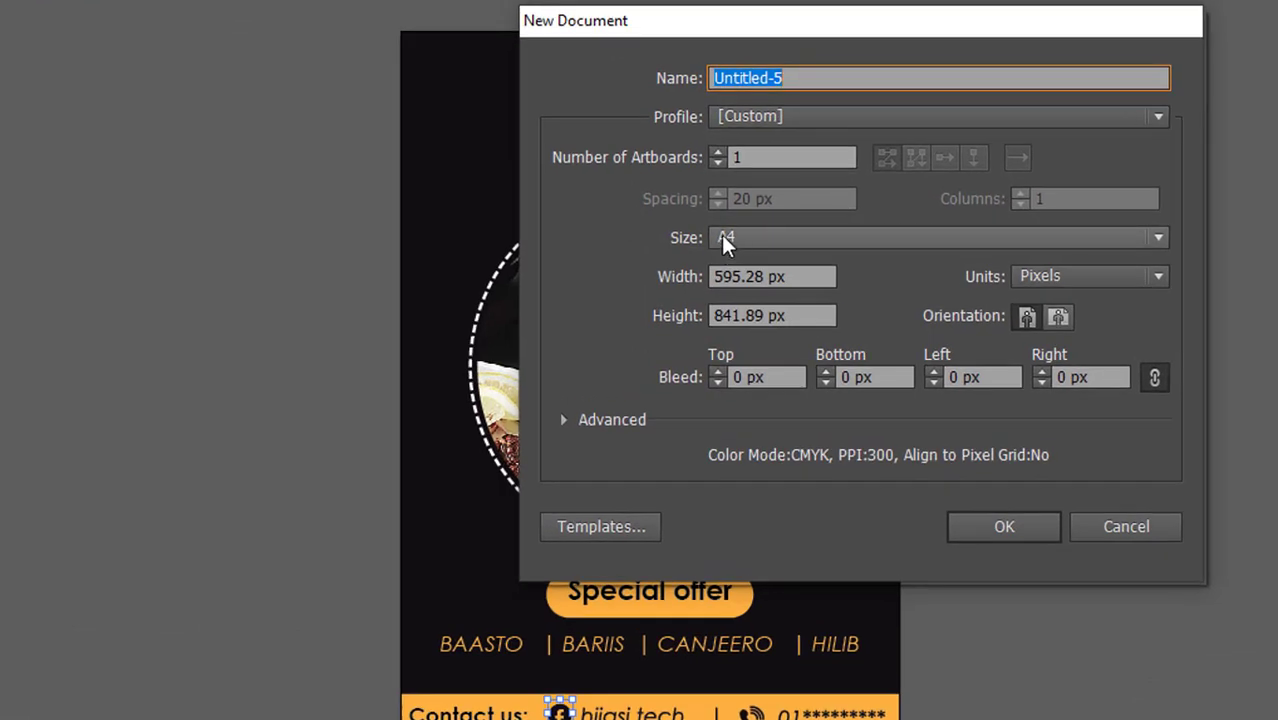
pyautogui.click(722, 237)
pyautogui.click(752, 172)
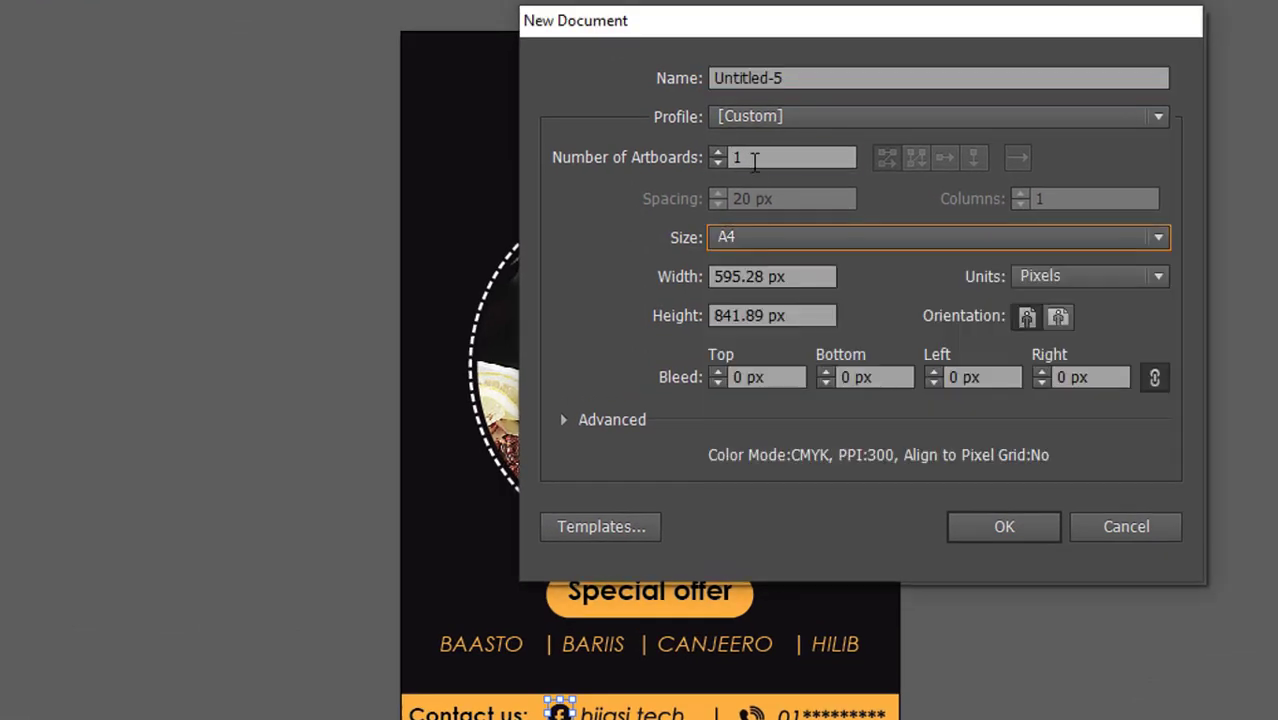
pyautogui.click(796, 76)
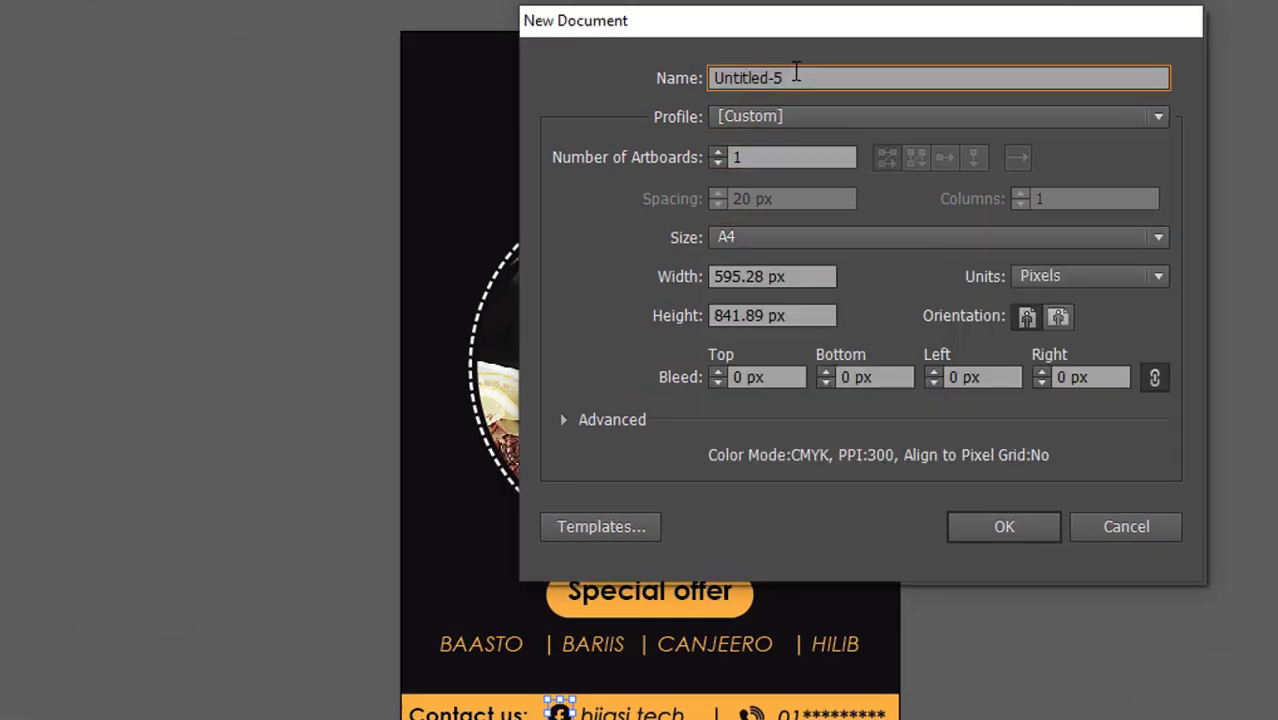
pyautogui.hotkey('ctrl', 'a')
pyautogui.write('NW')
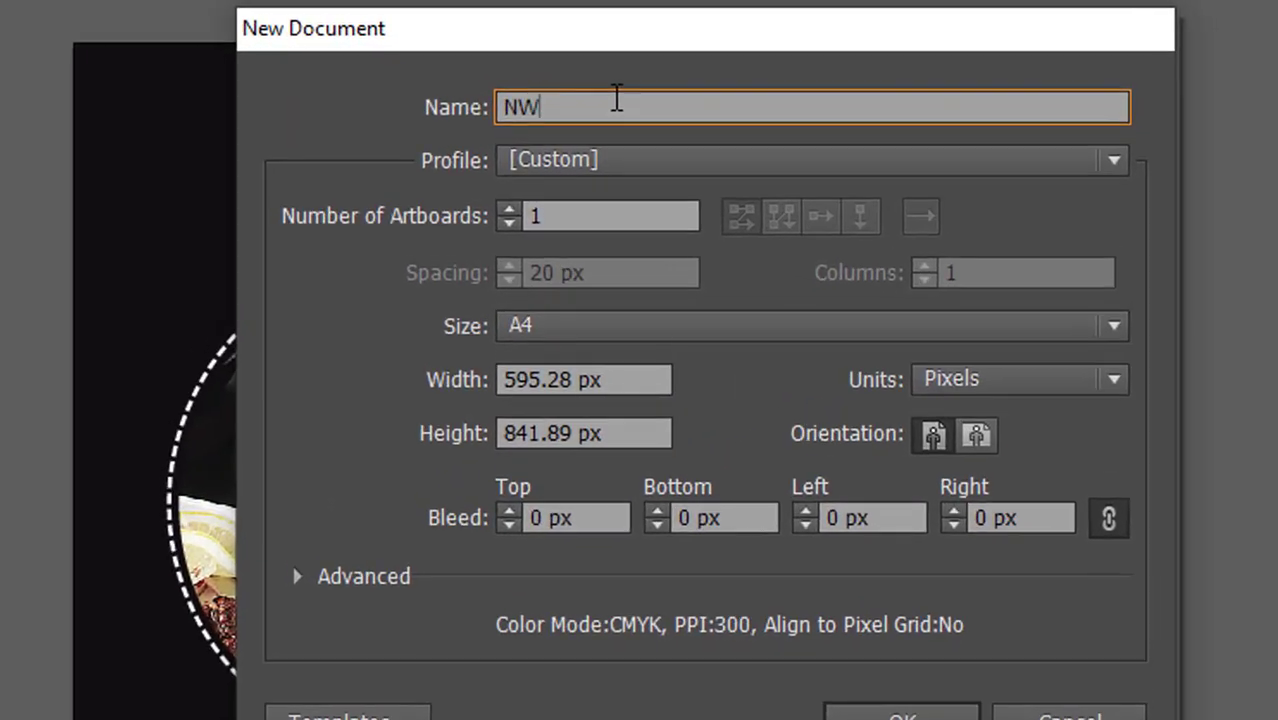
pyautogui.press('BackSpace')
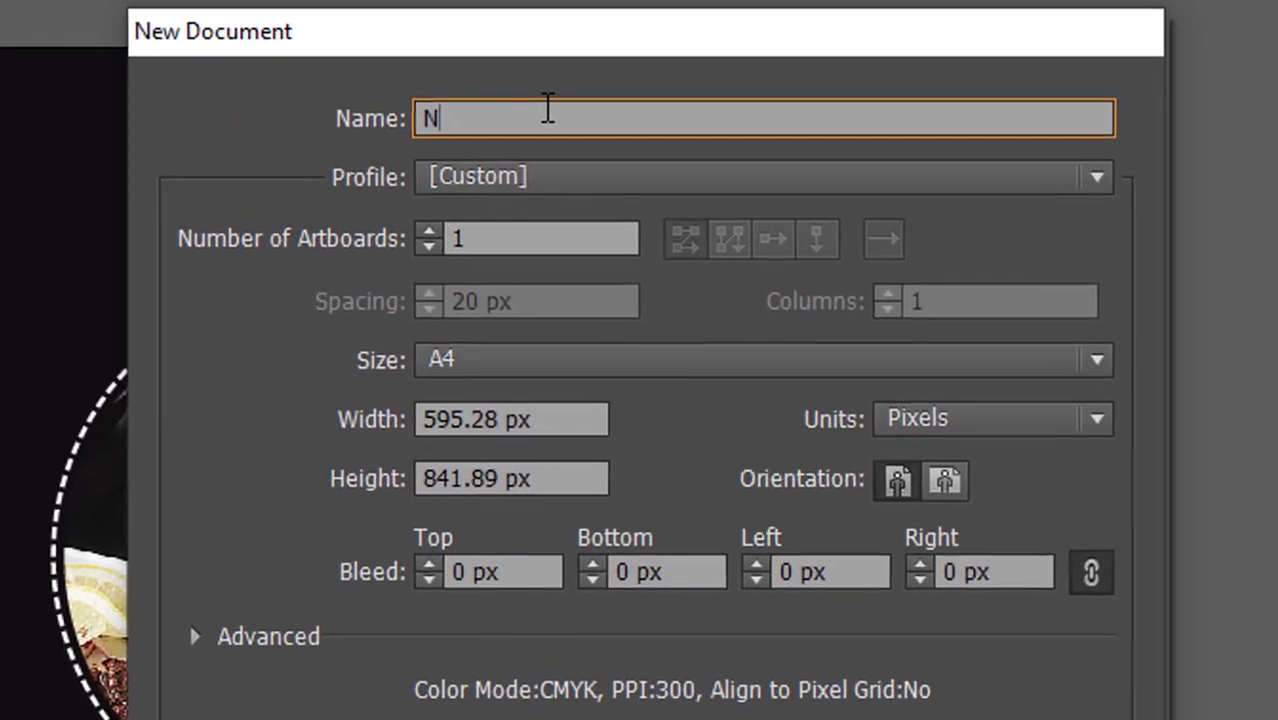
pyautogui.write('EW PROJECT')
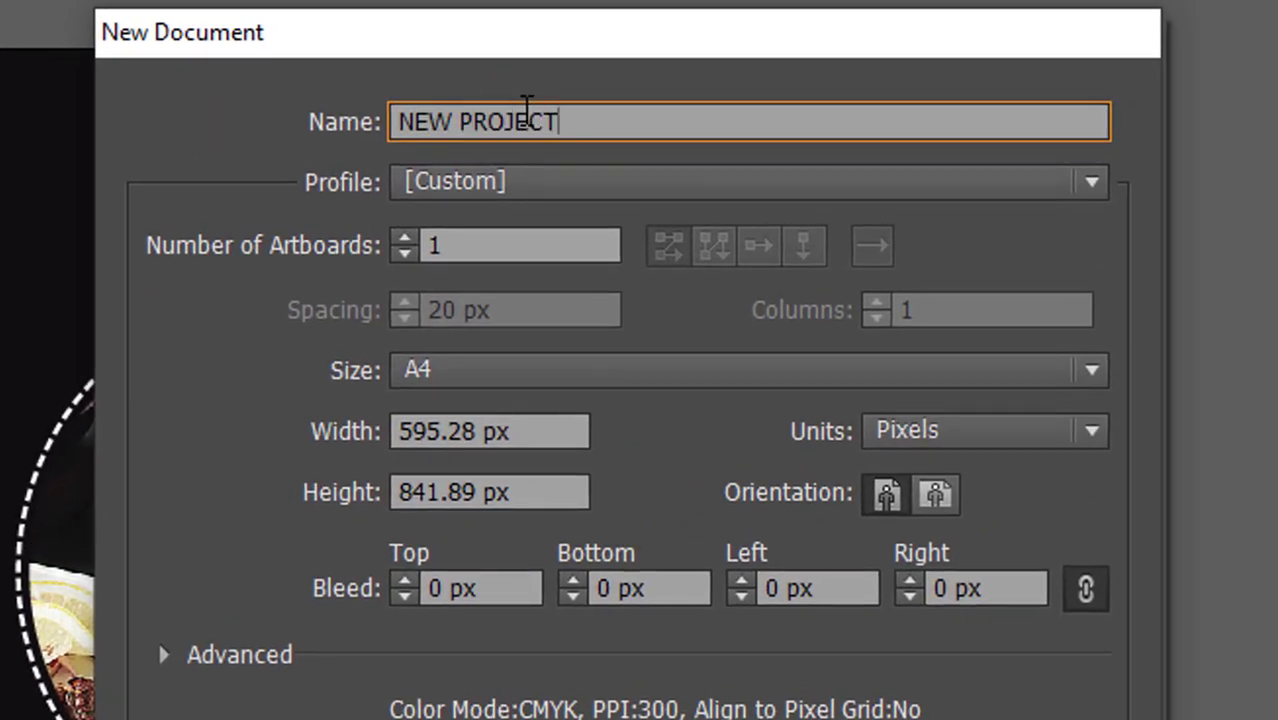
pyautogui.click(487, 255)
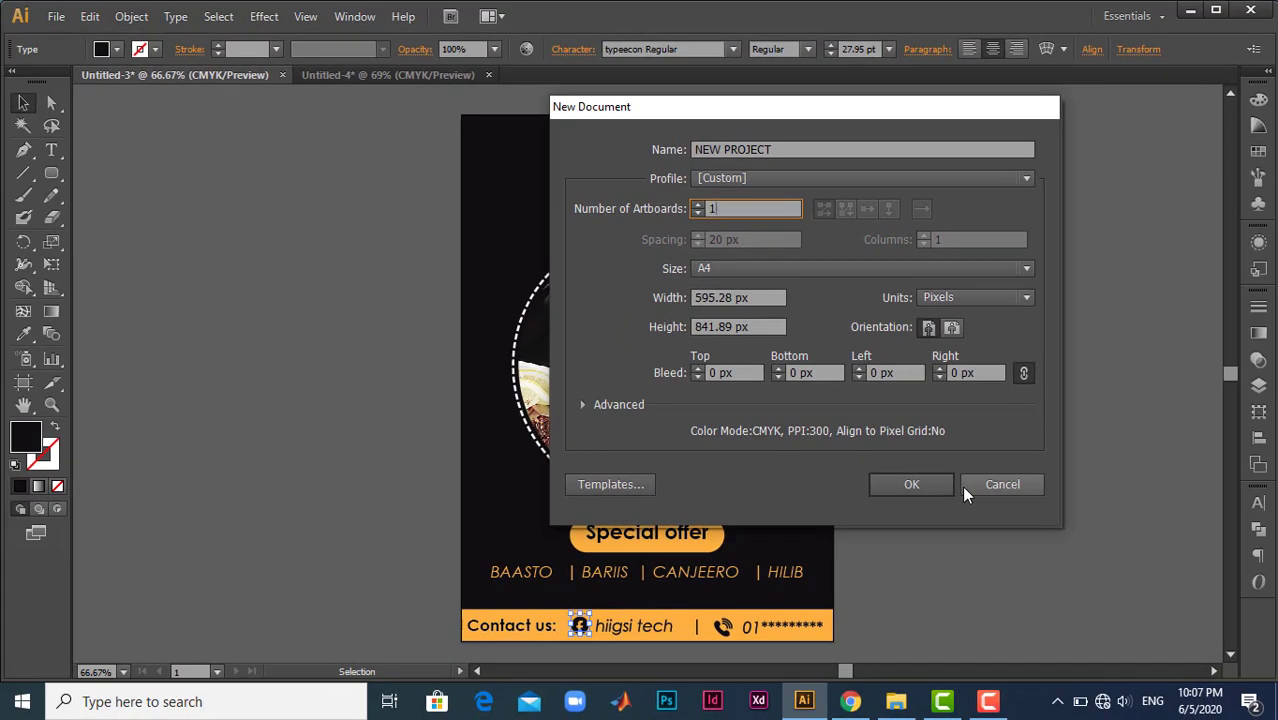
pyautogui.click(979, 515)
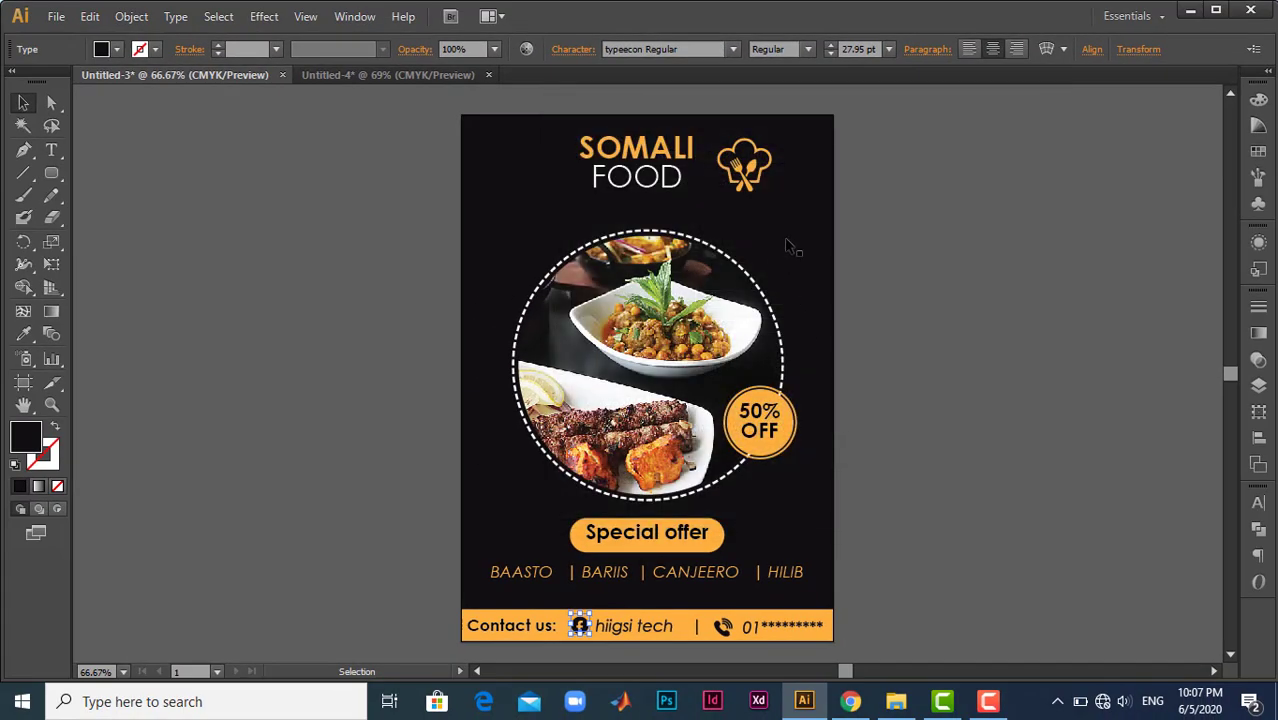
# - Switch to the Untitled-4 document and check the orange shape with the three icons beside the artboard
pyautogui.click(387, 74)
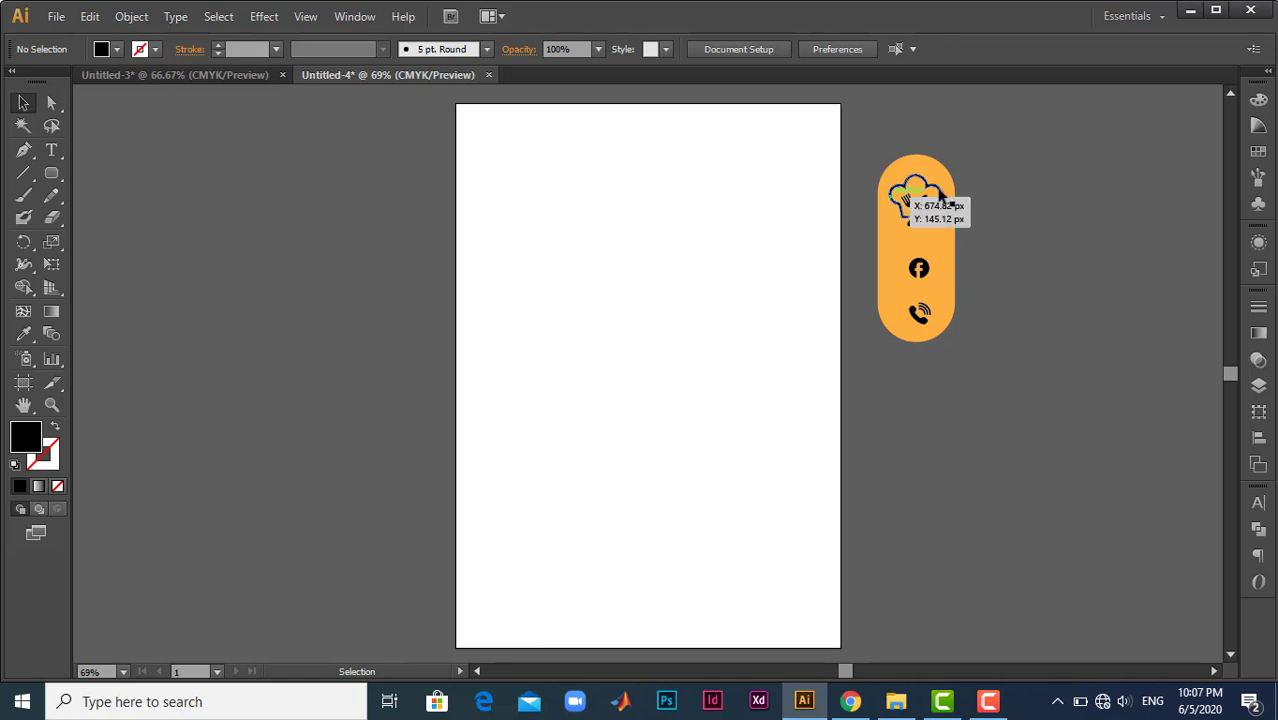
pyautogui.moveTo(866, 146); pyautogui.dragTo(1000, 458)
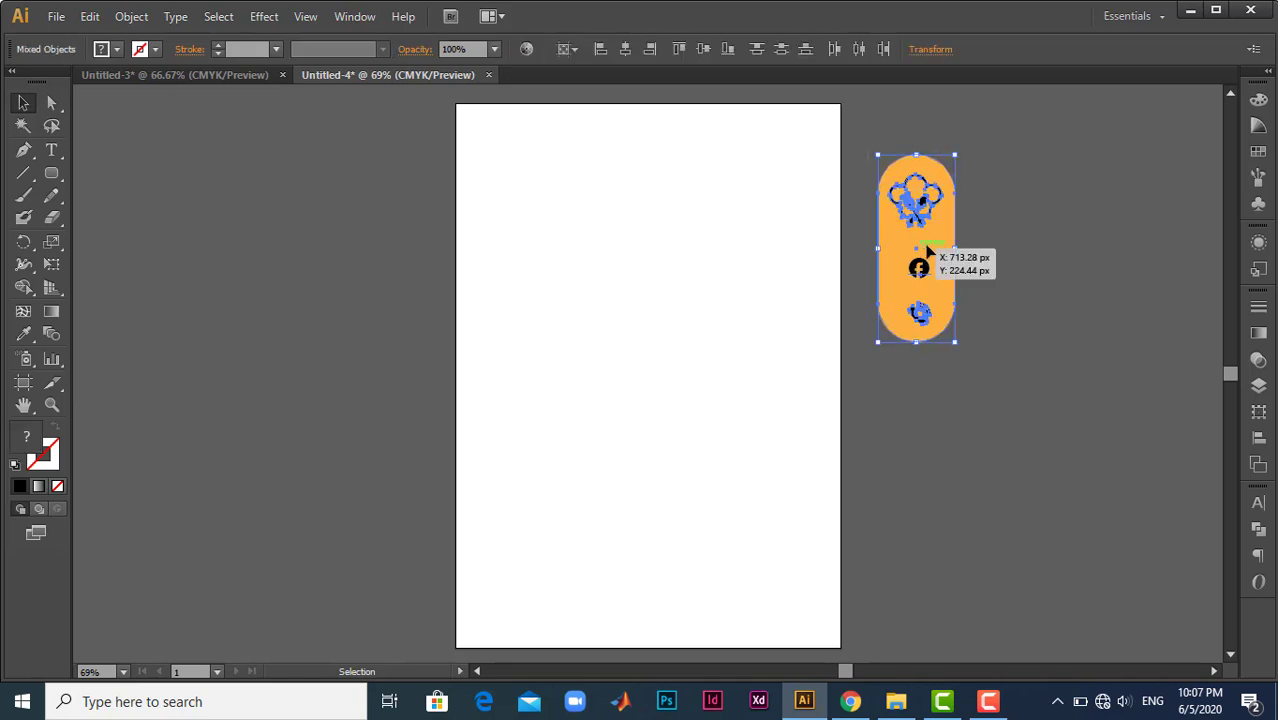
pyautogui.click(992, 218)
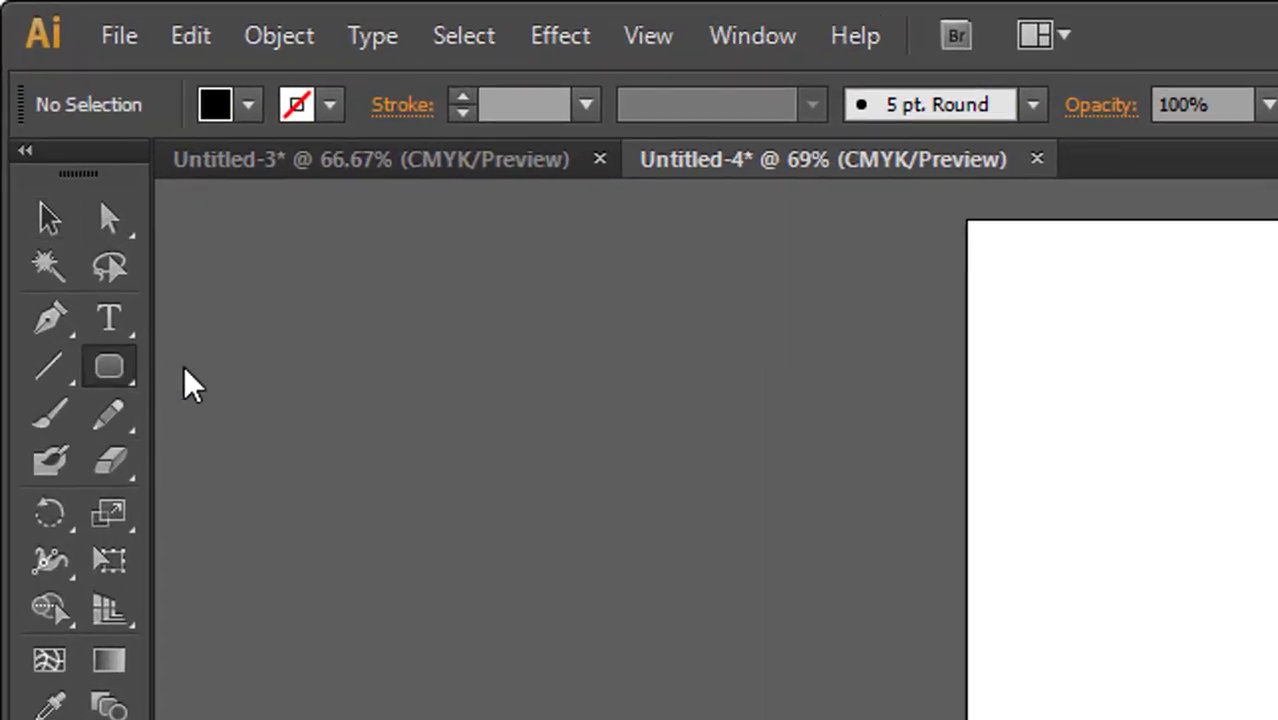
# - Draw a black rectangle without a stroke covering the whole artboard and lock it as the background
pyautogui.click(108, 368)
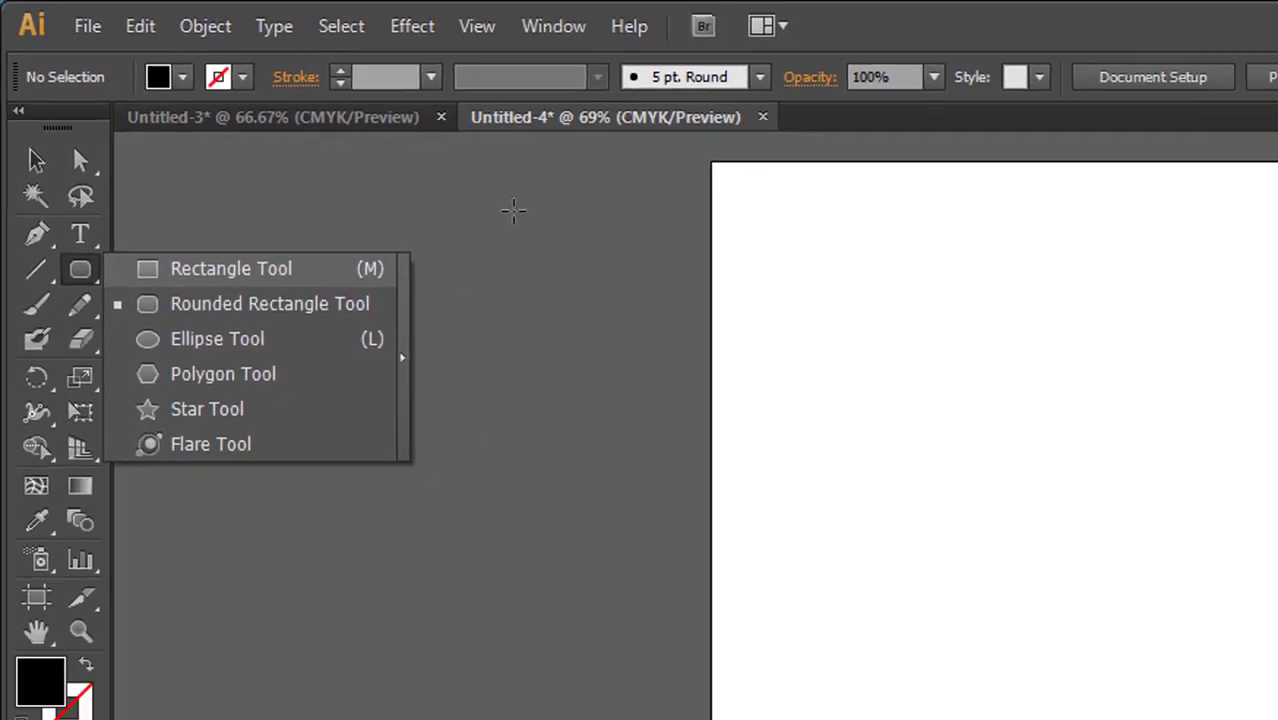
pyautogui.press('m')
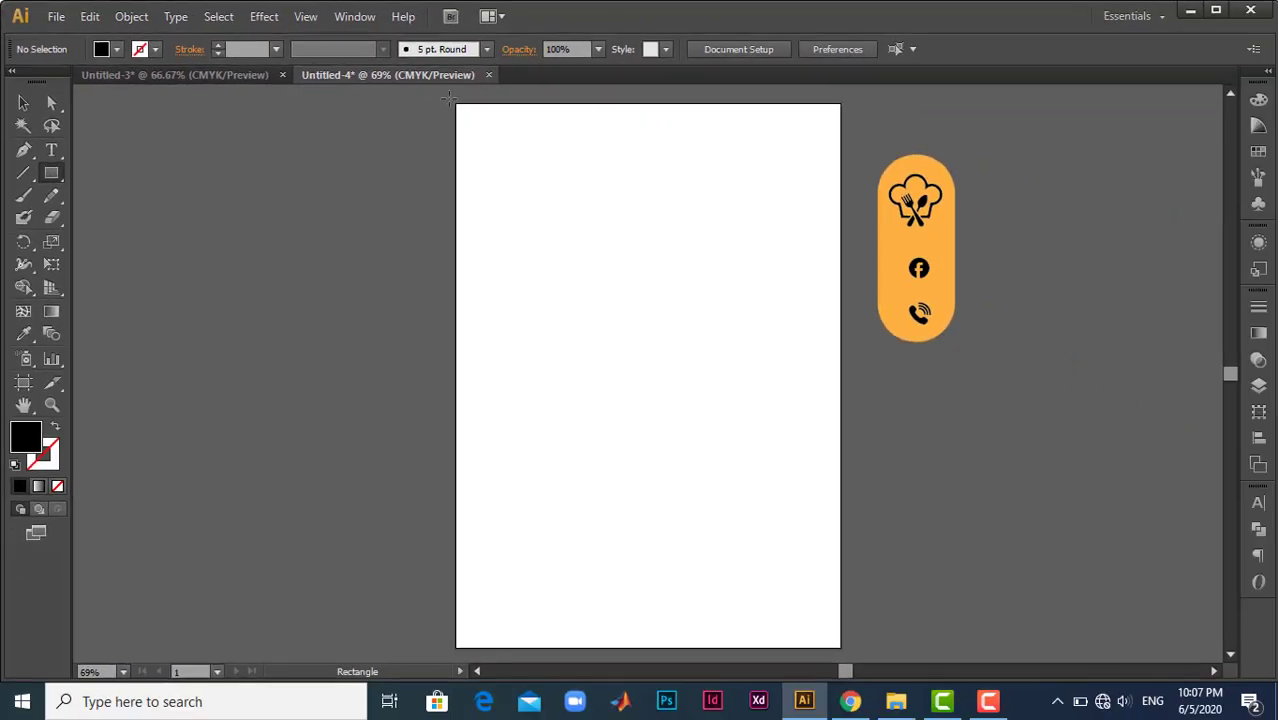
pyautogui.click(114, 50)
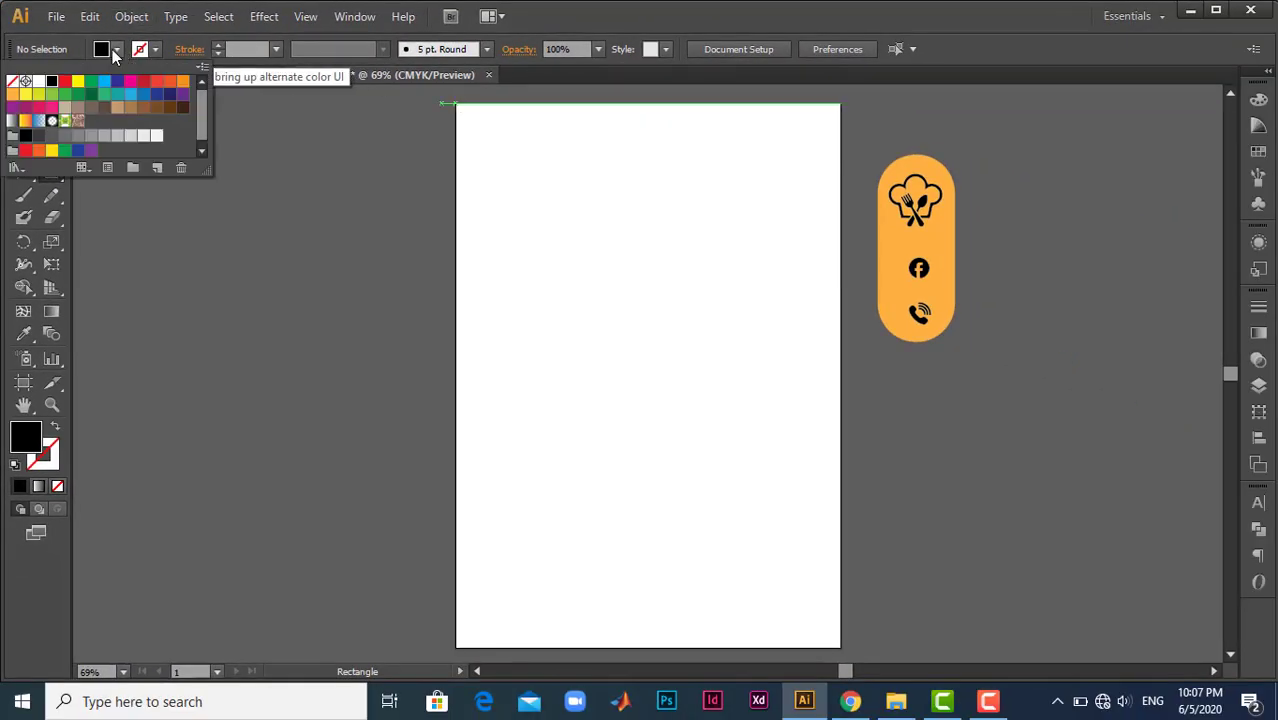
pyautogui.click(114, 50)
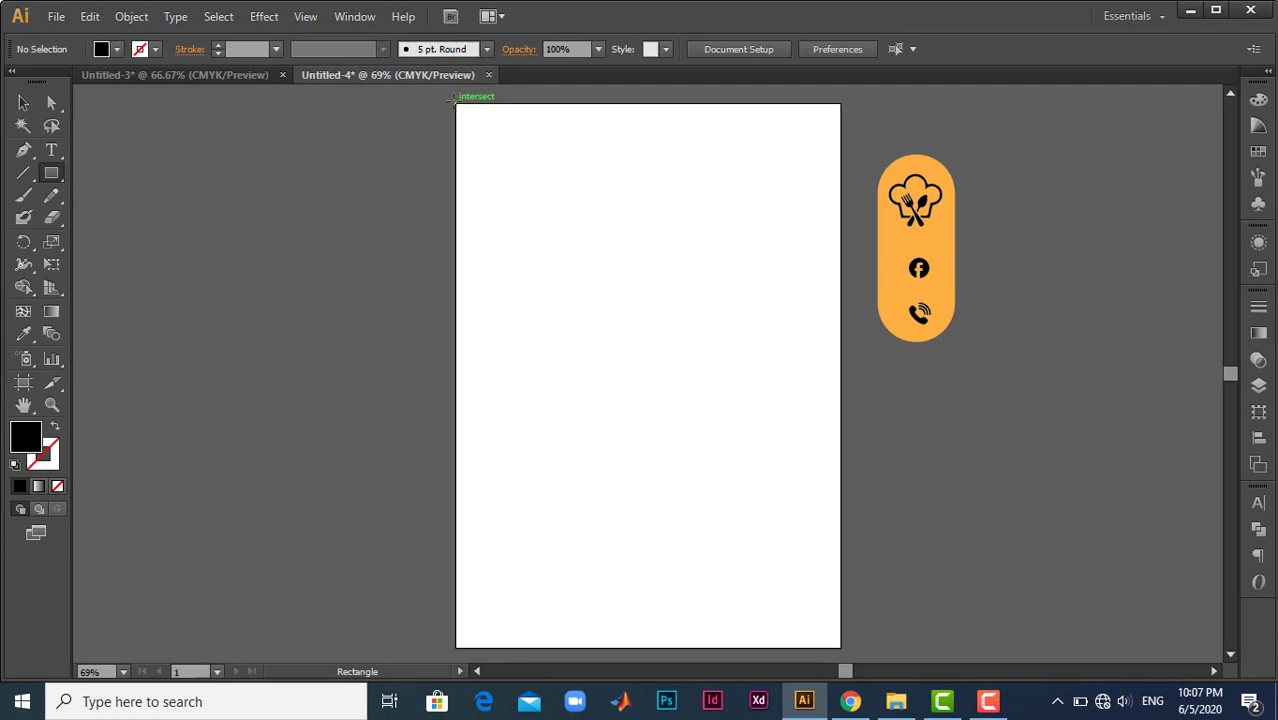
pyautogui.moveTo(456, 104); pyautogui.dragTo(840, 648)
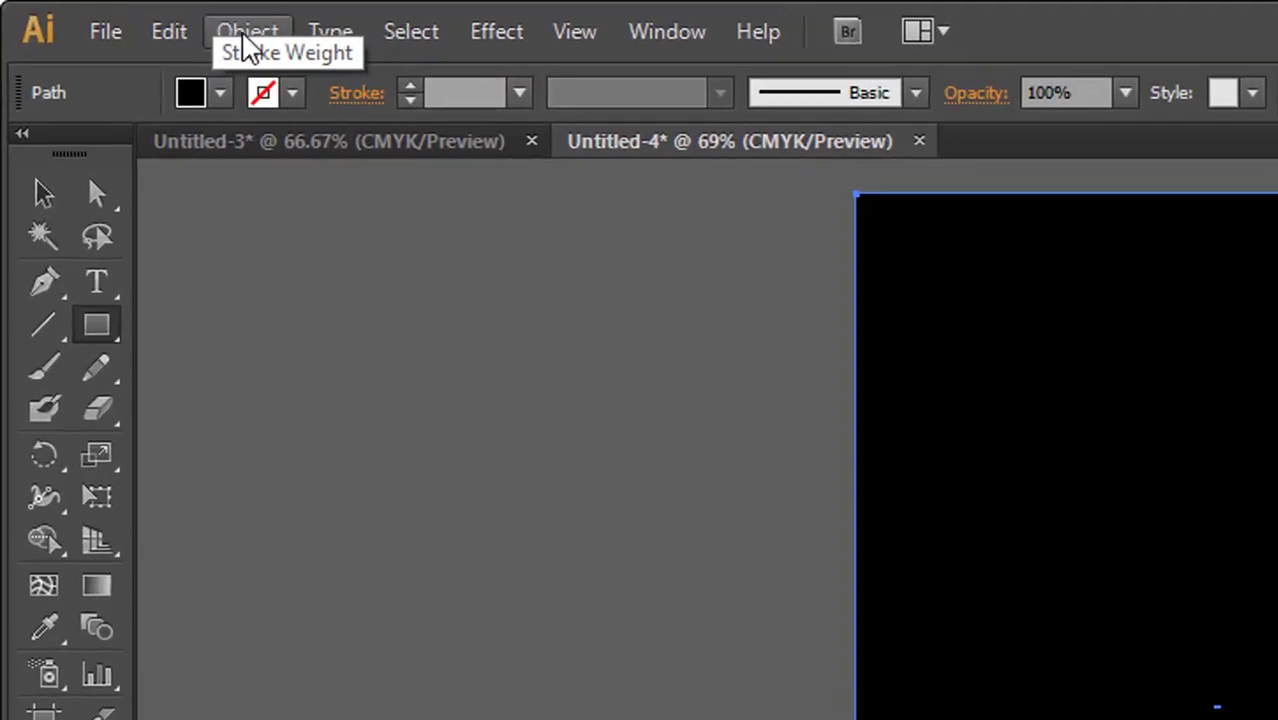
pyautogui.click(132, 16)
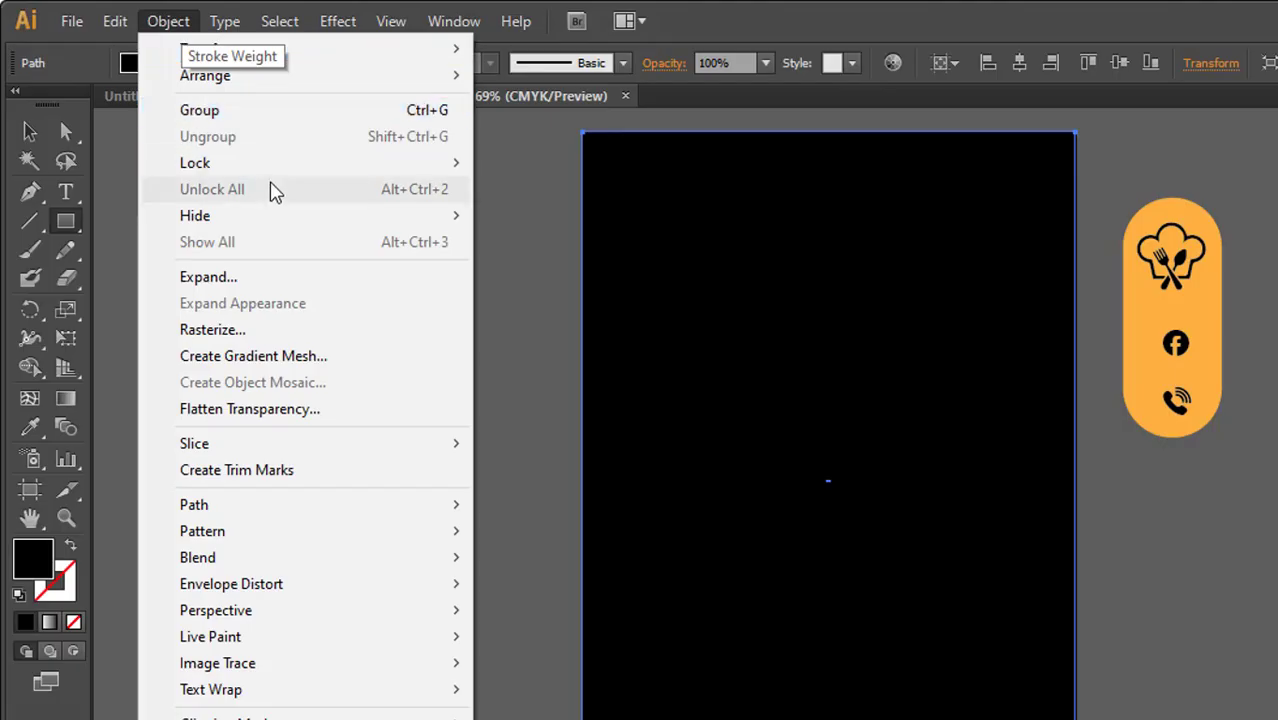
pyautogui.moveTo(428, 164)
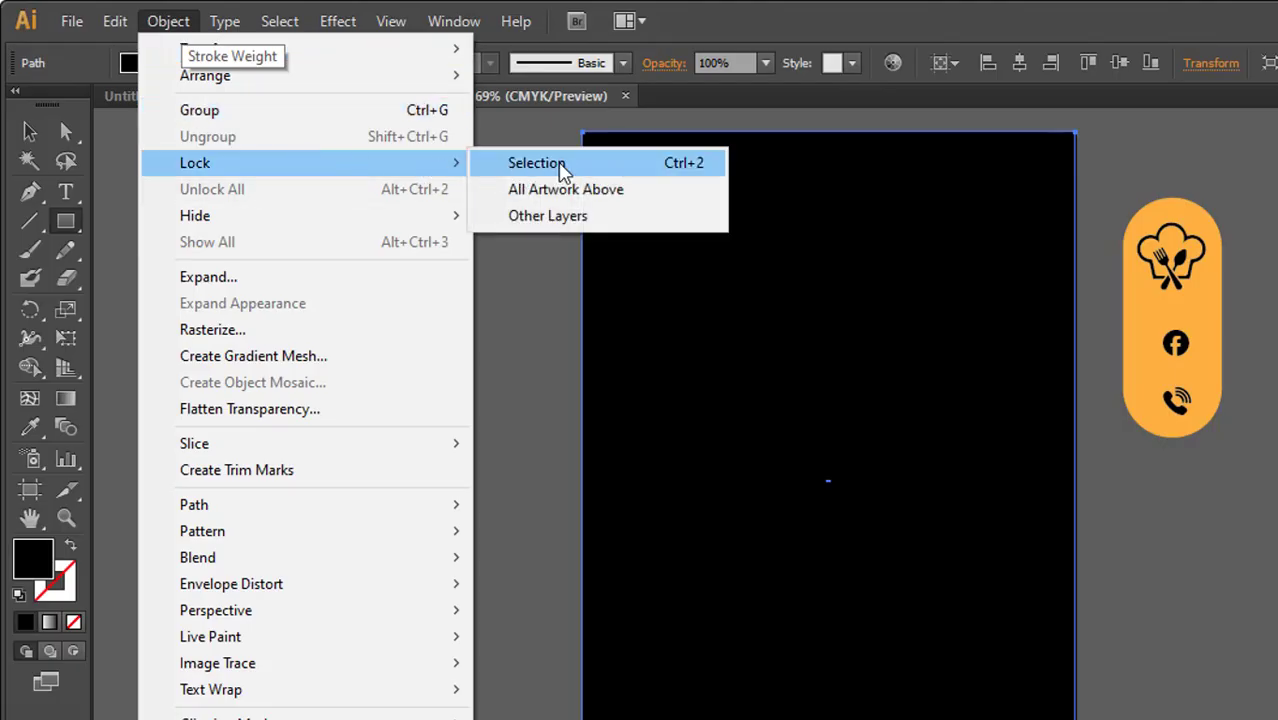
pyautogui.click(560, 166)
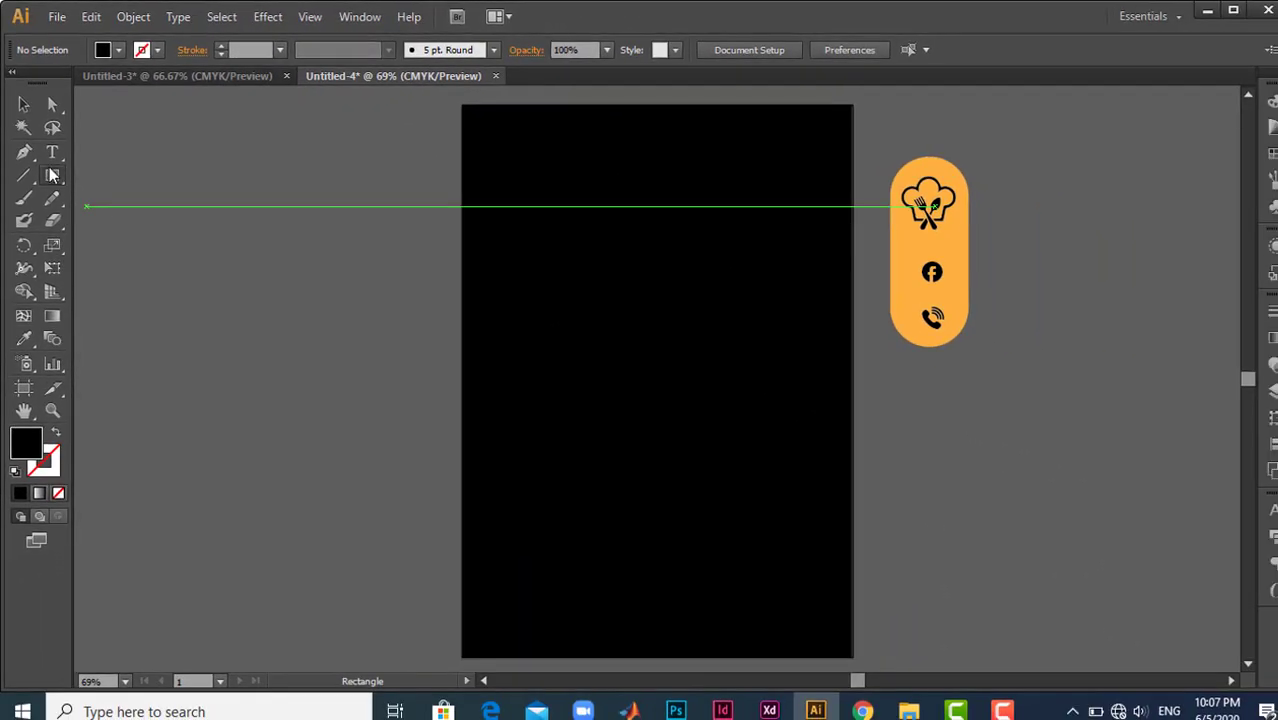
# - Draw a large circle on the black background with the Ellipse tool and fill it with the orange sampled from the icon shape
pyautogui.moveTo(53, 176); pyautogui.dragTo(118, 220)
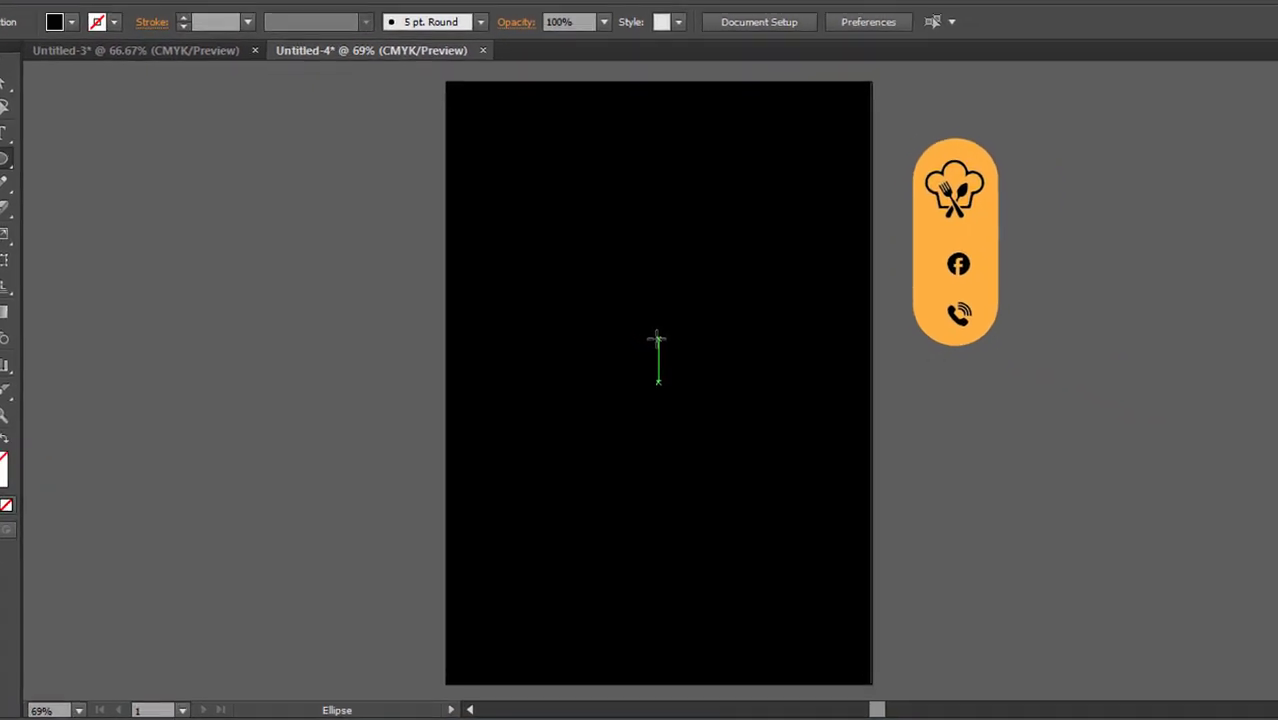
pyautogui.moveTo(620, 310); pyautogui.dragTo(782, 380)
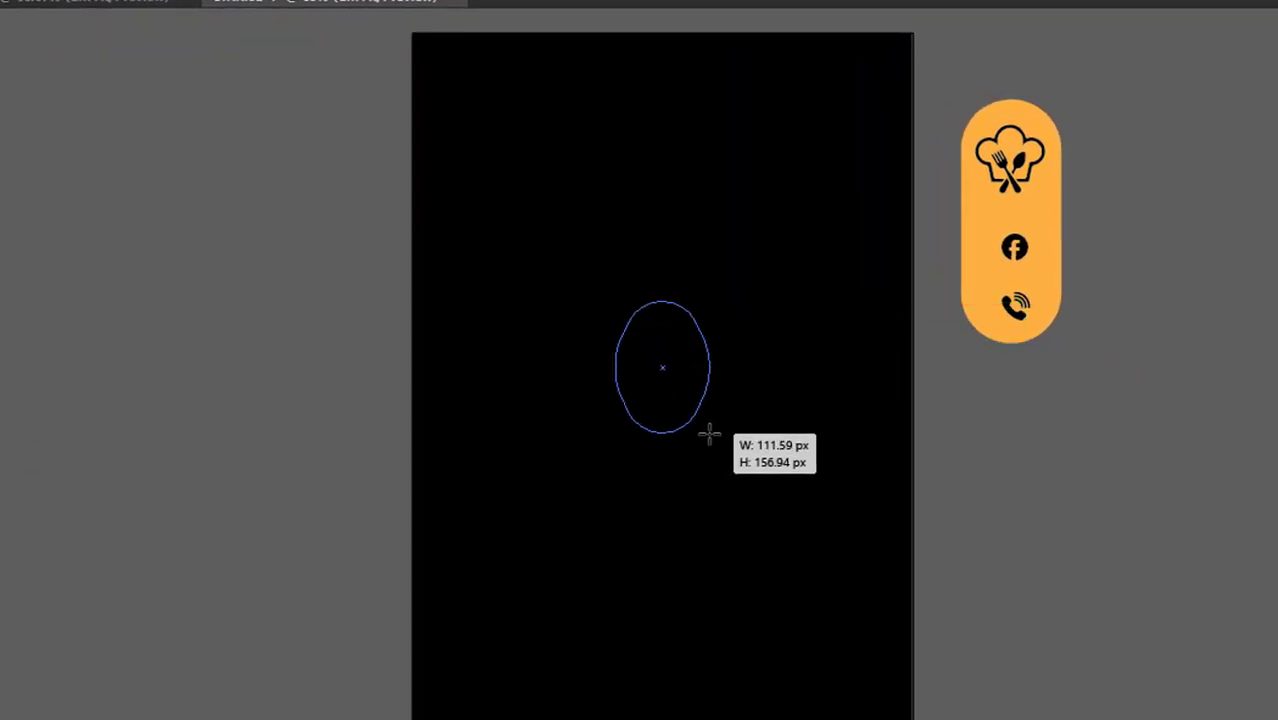
pyautogui.press('shift')
pyautogui.hotkey('alt', 'shift')
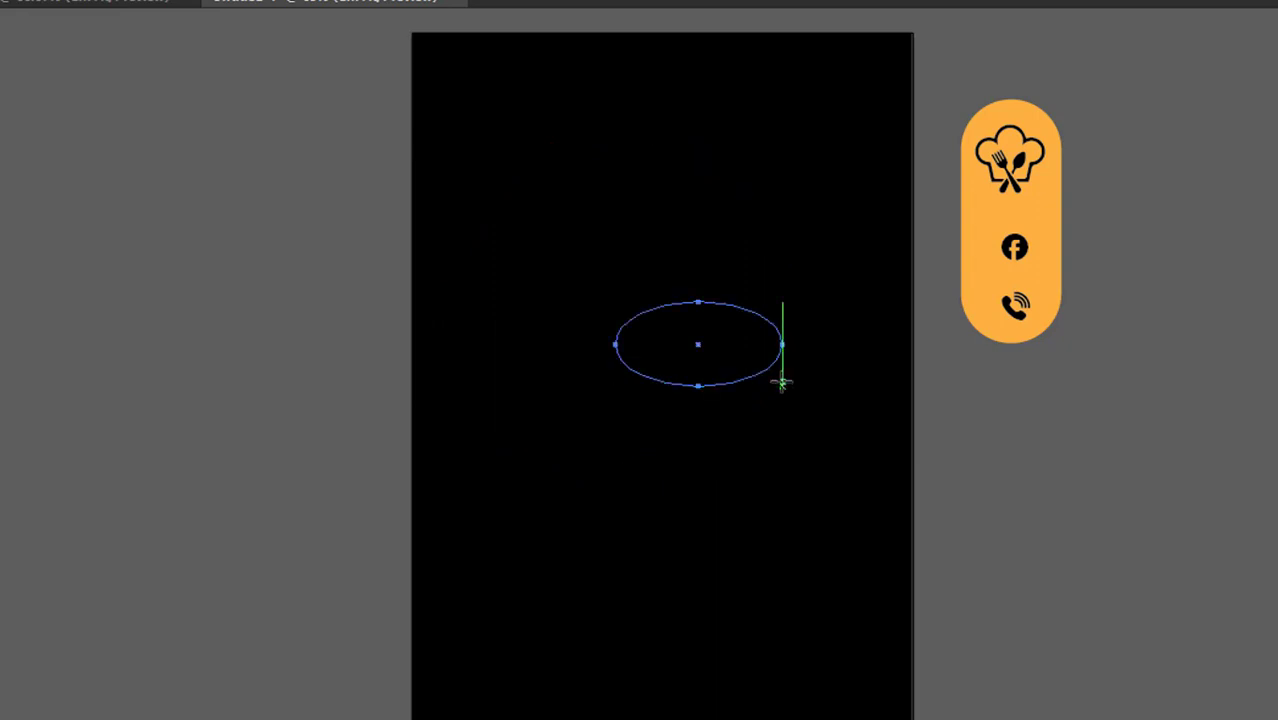
pyautogui.hotkey('ctrl', 'z')
pyautogui.moveTo(648, 313); pyautogui.dragTo(759, 494)
pyautogui.press('i')
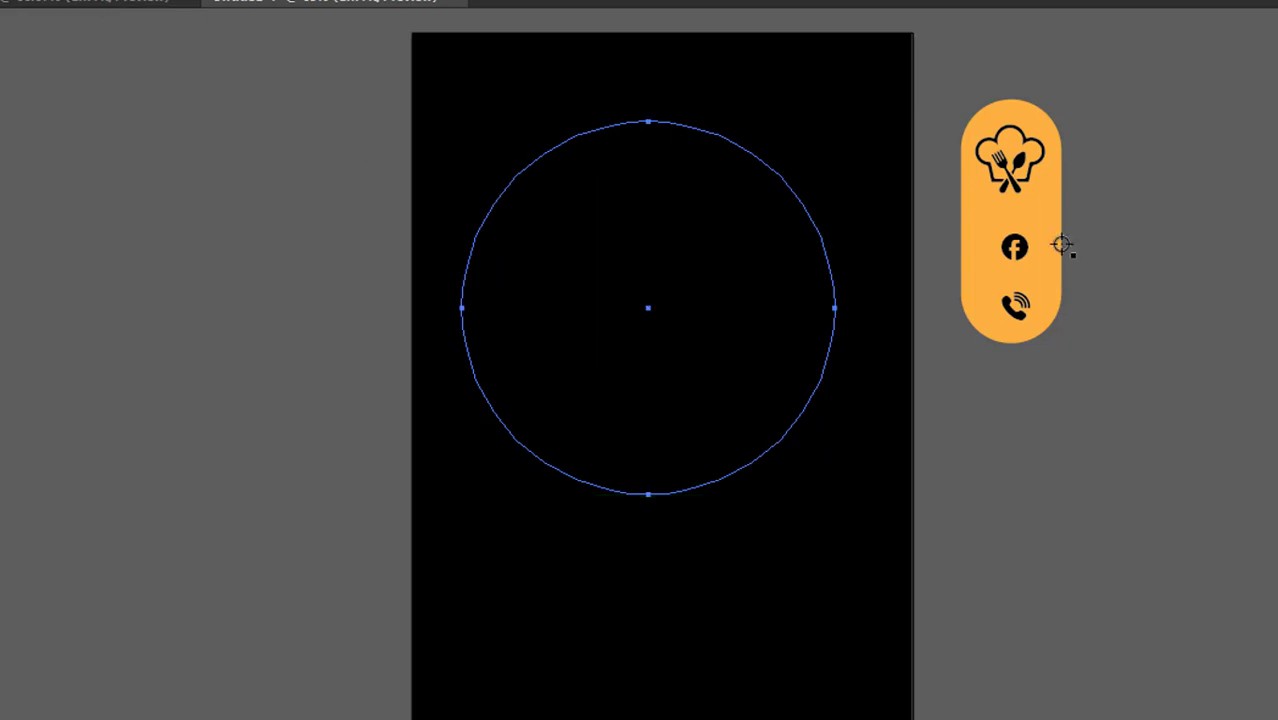
pyautogui.click(962, 236)
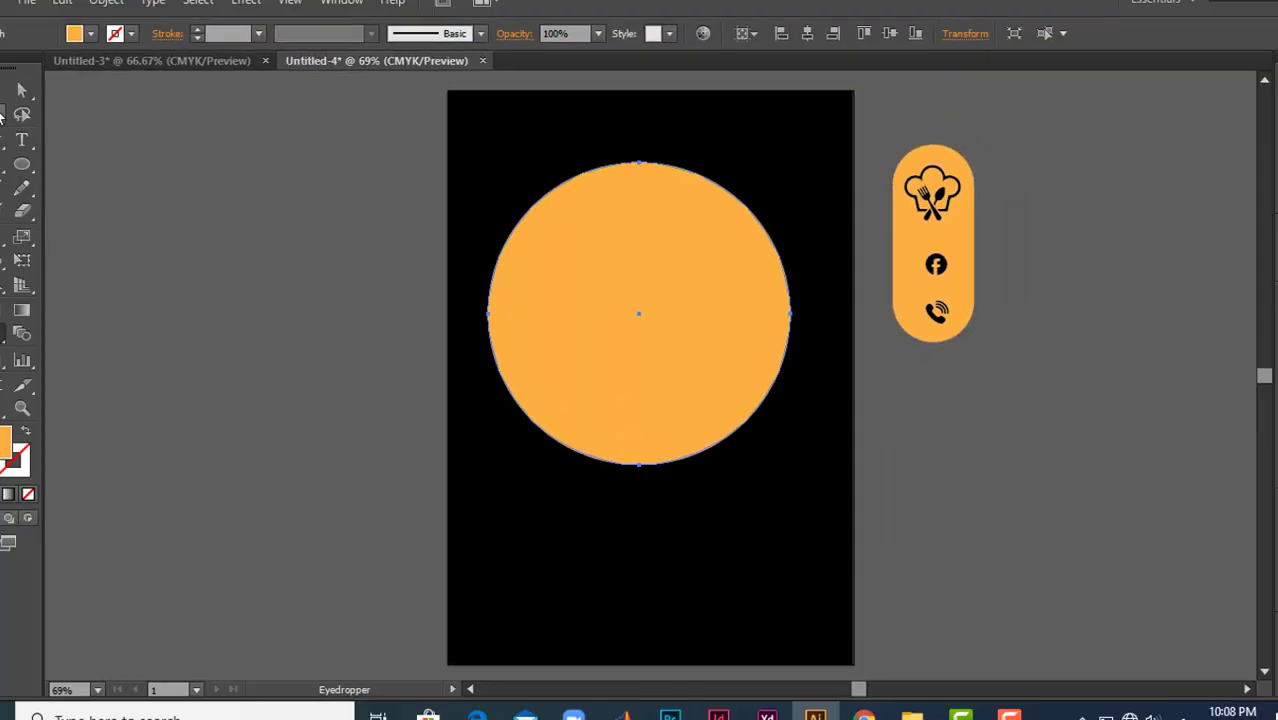
# - Move the orange circle down to the centre of the artboard
pyautogui.press('v')
pyautogui.moveTo(678, 311); pyautogui.dragTo(692, 367)
pyautogui.click(878, 50)
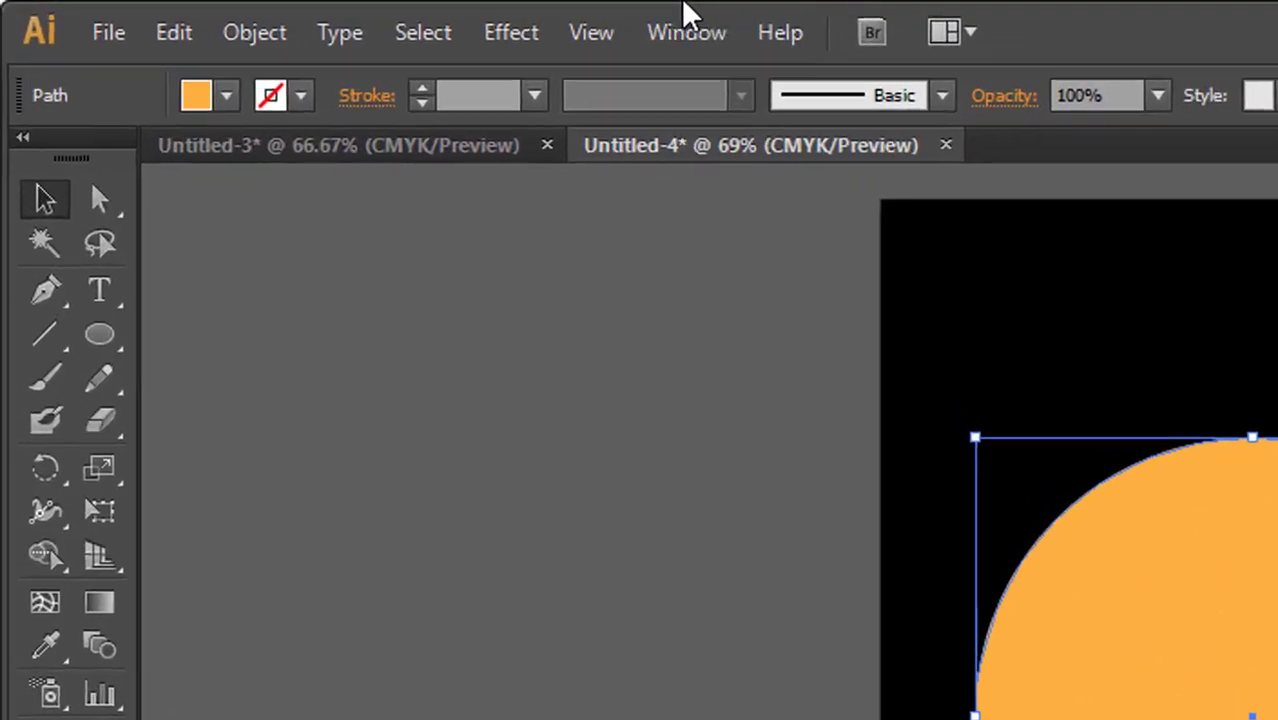
pyautogui.click(312, 20)
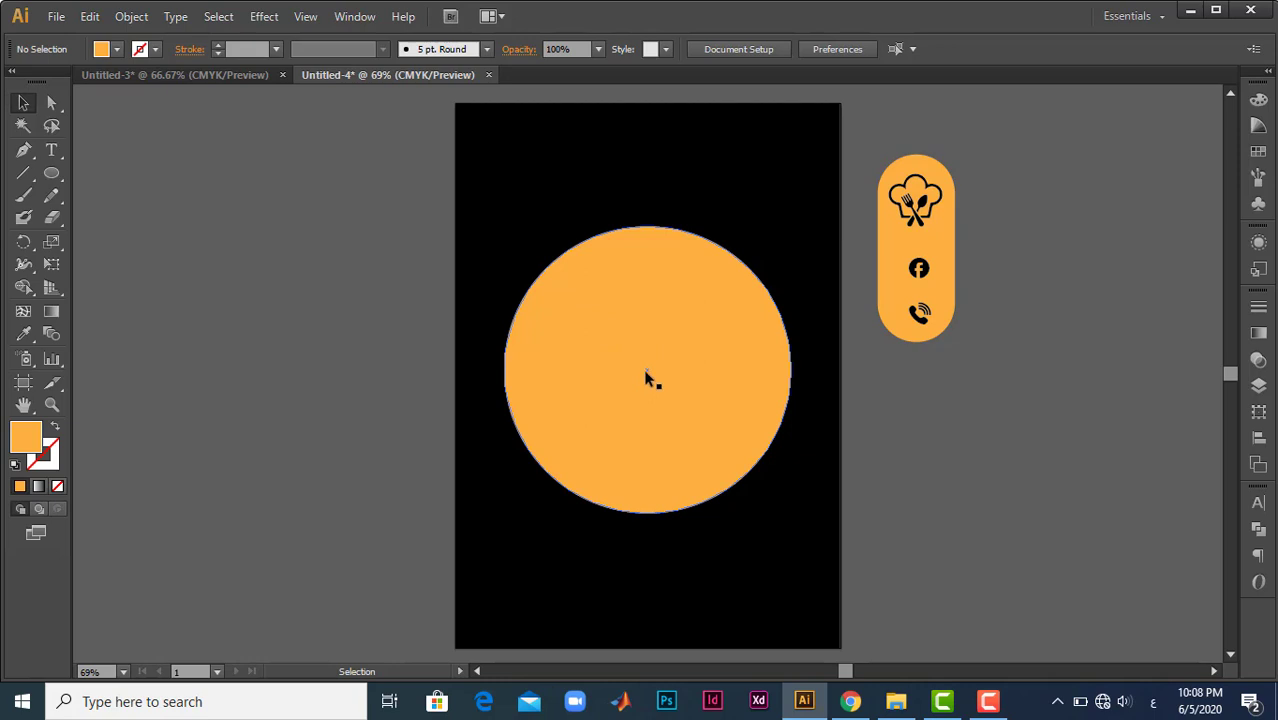
# - Copy the orange circle and paste the duplicate in front of the original at the same position
pyautogui.click(629, 338)
pyautogui.press('a')
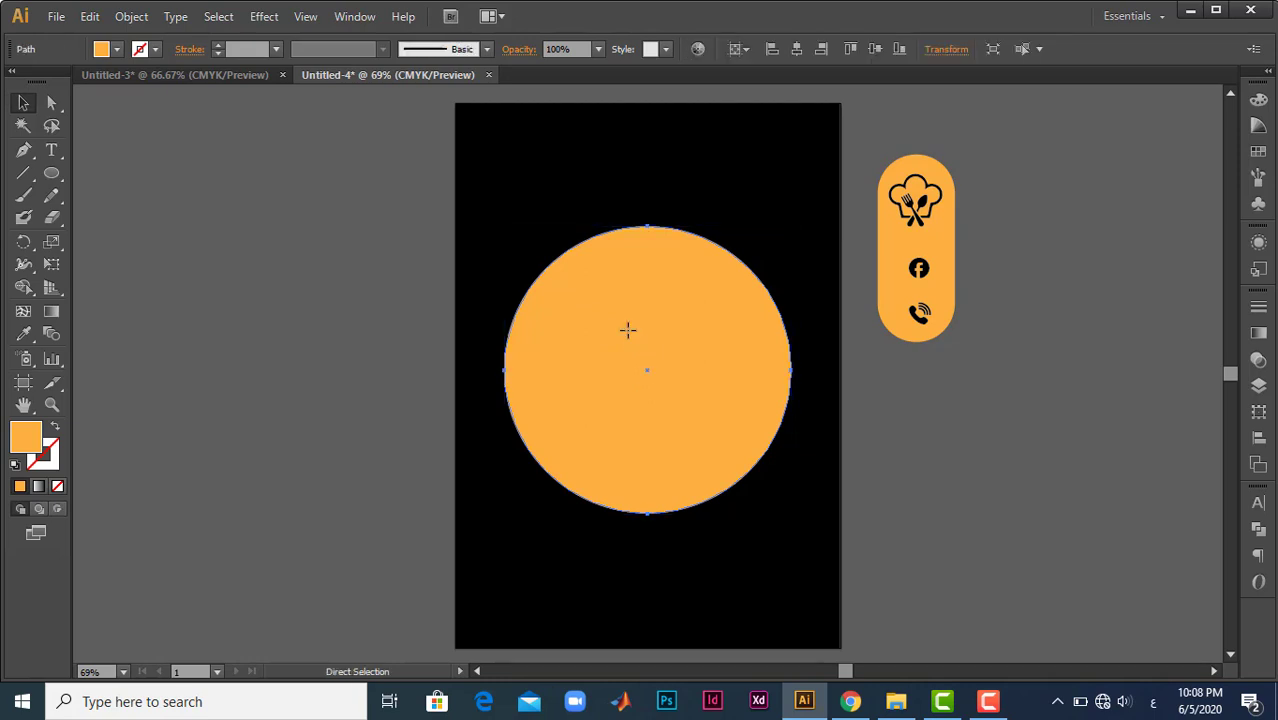
pyautogui.press('v')
pyautogui.press('a')
pyautogui.press('v')
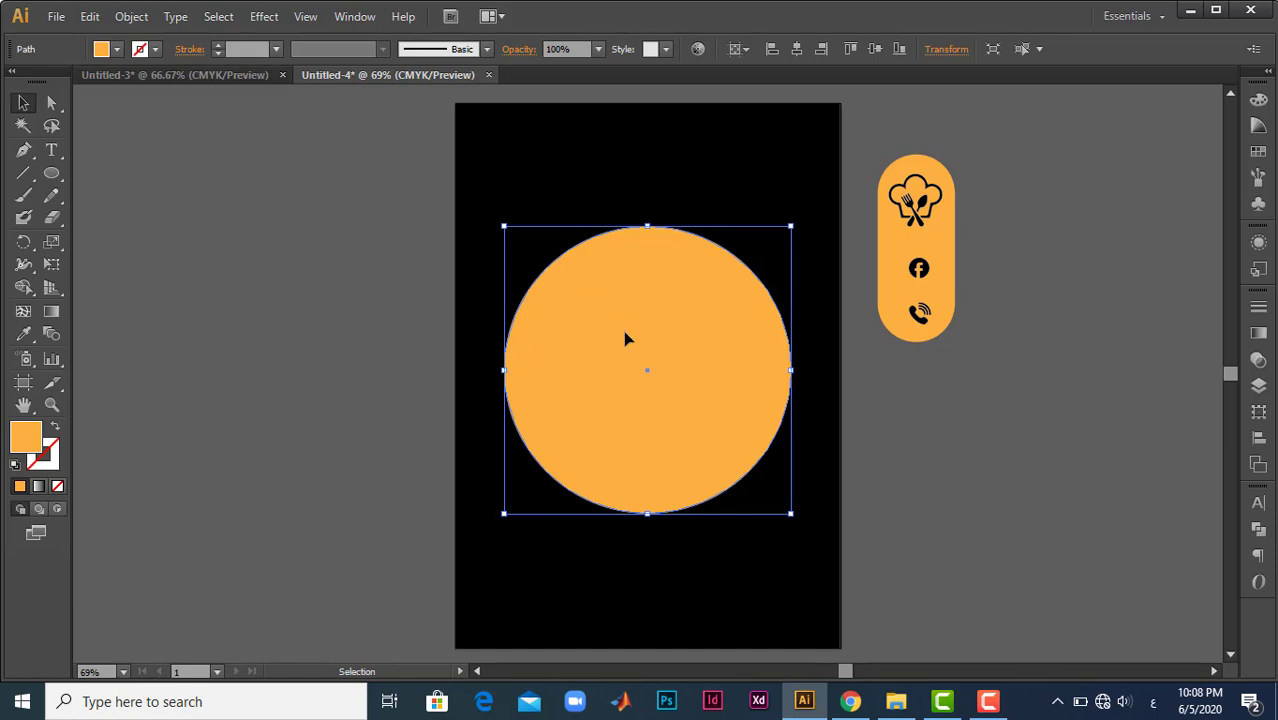
pyautogui.rightClick(625, 334)
pyautogui.click(131, 17)
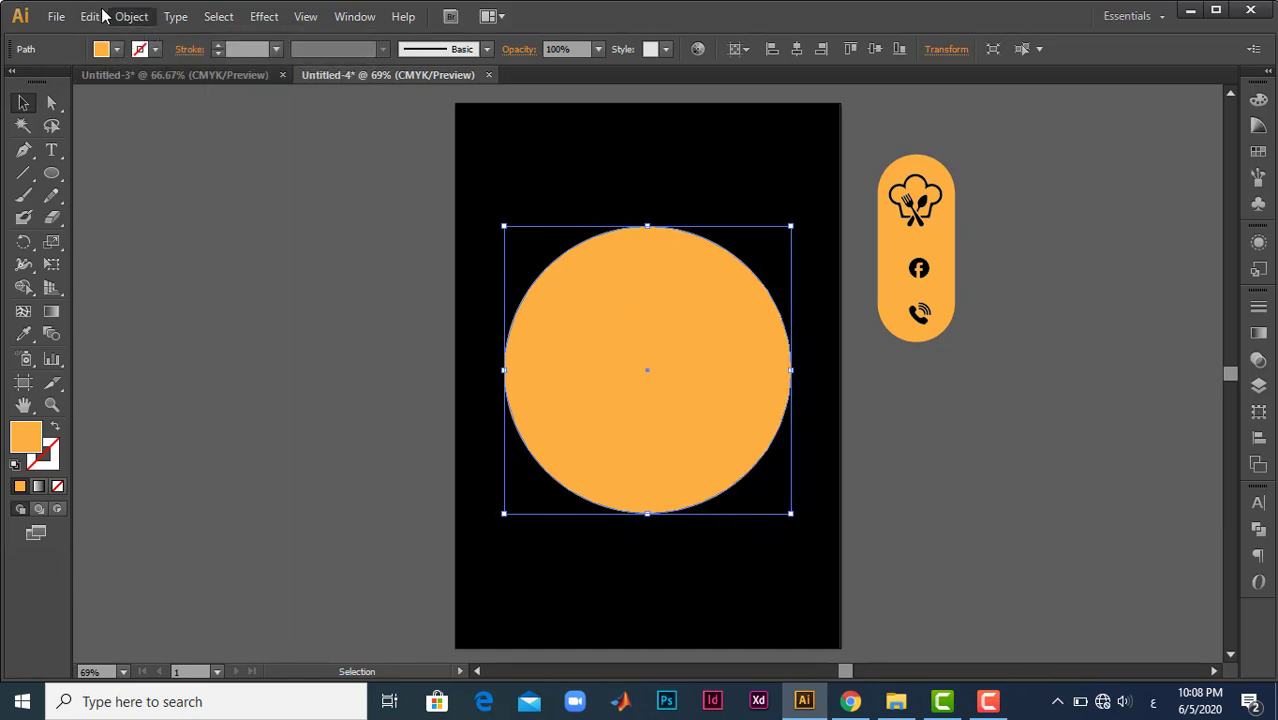
pyautogui.click(92, 16)
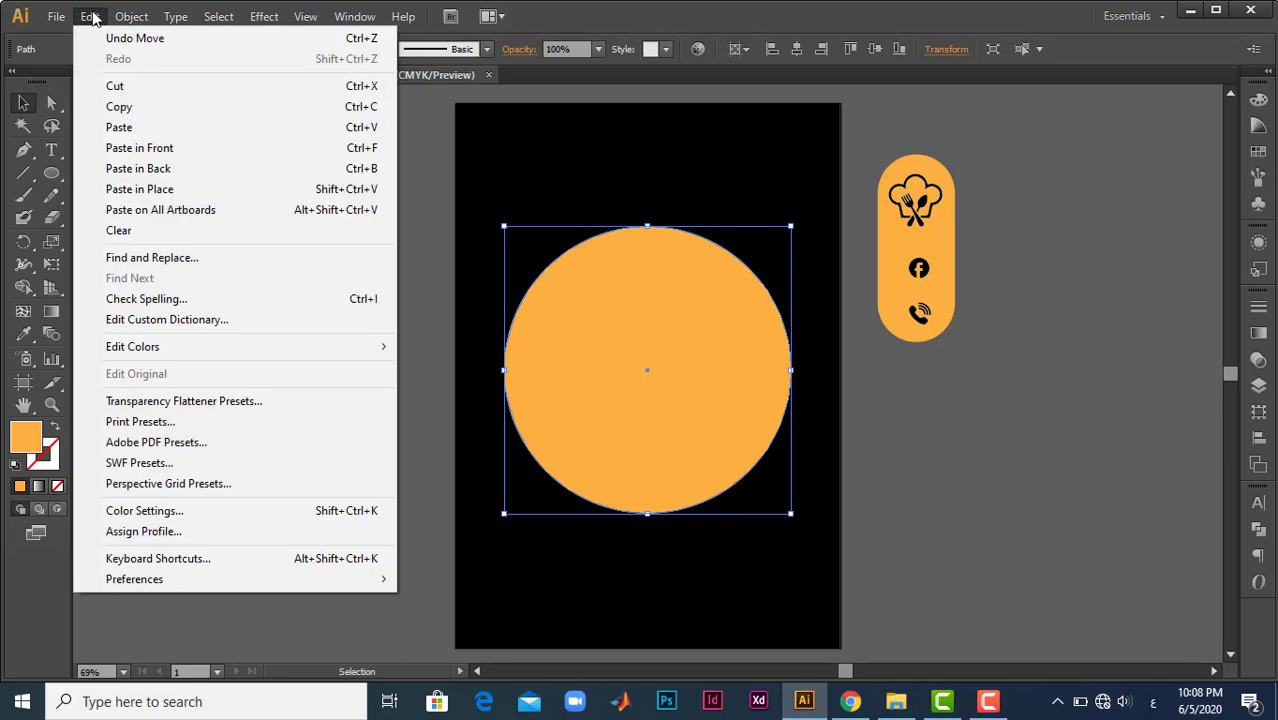
pyautogui.click(120, 106)
pyautogui.click(92, 16)
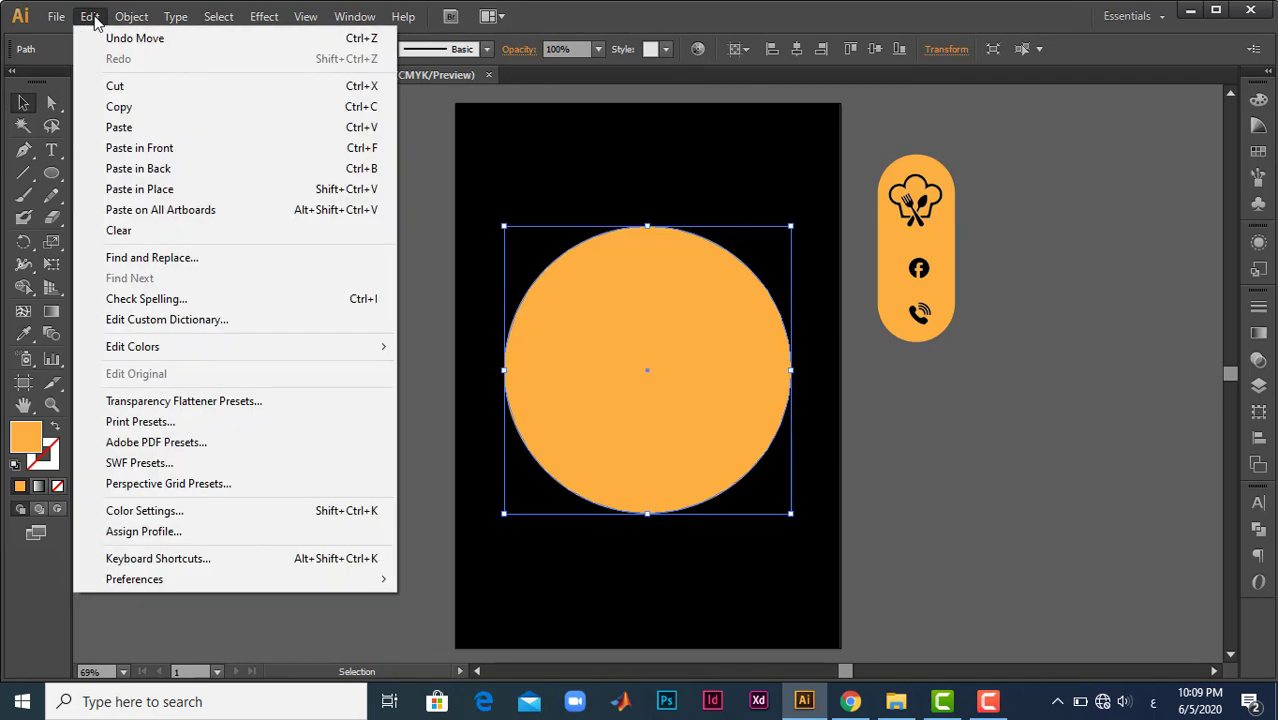
pyautogui.click(141, 150)
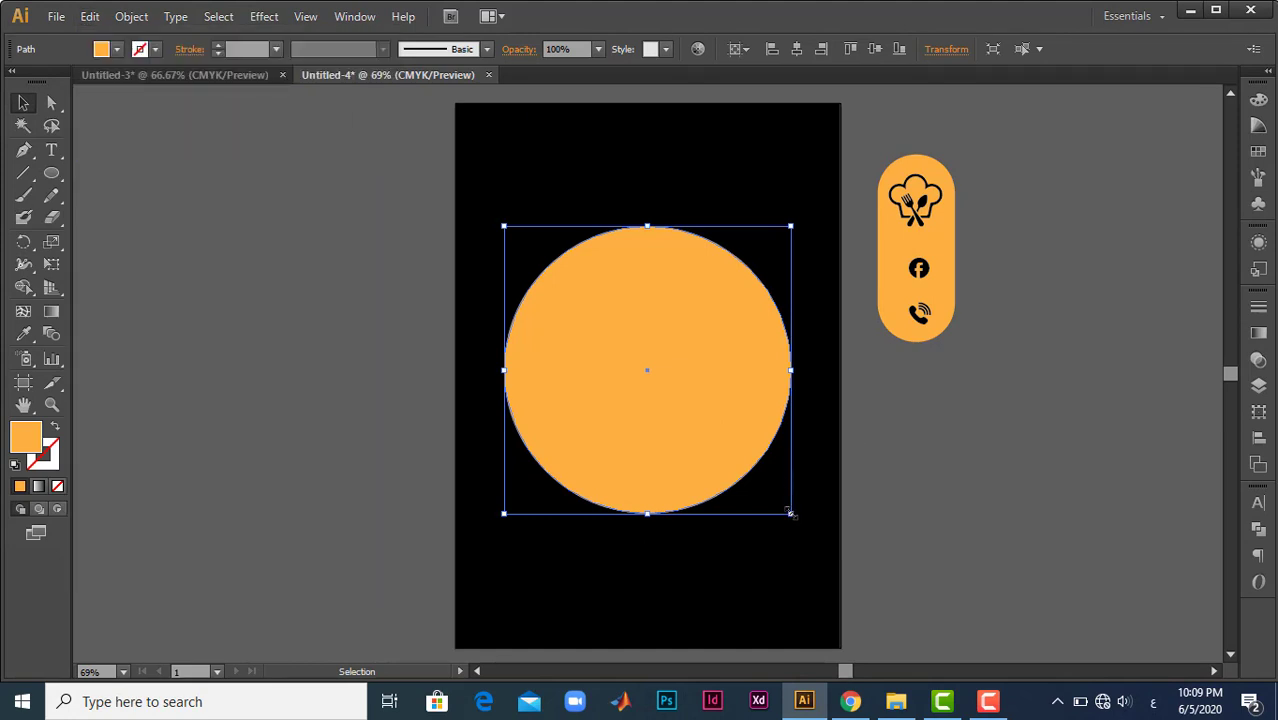
# - Enlarge the duplicate circle slightly about its centre and swap its fill and stroke to leave an orange outline
pyautogui.moveTo(789, 511); pyautogui.dragTo(799, 519)
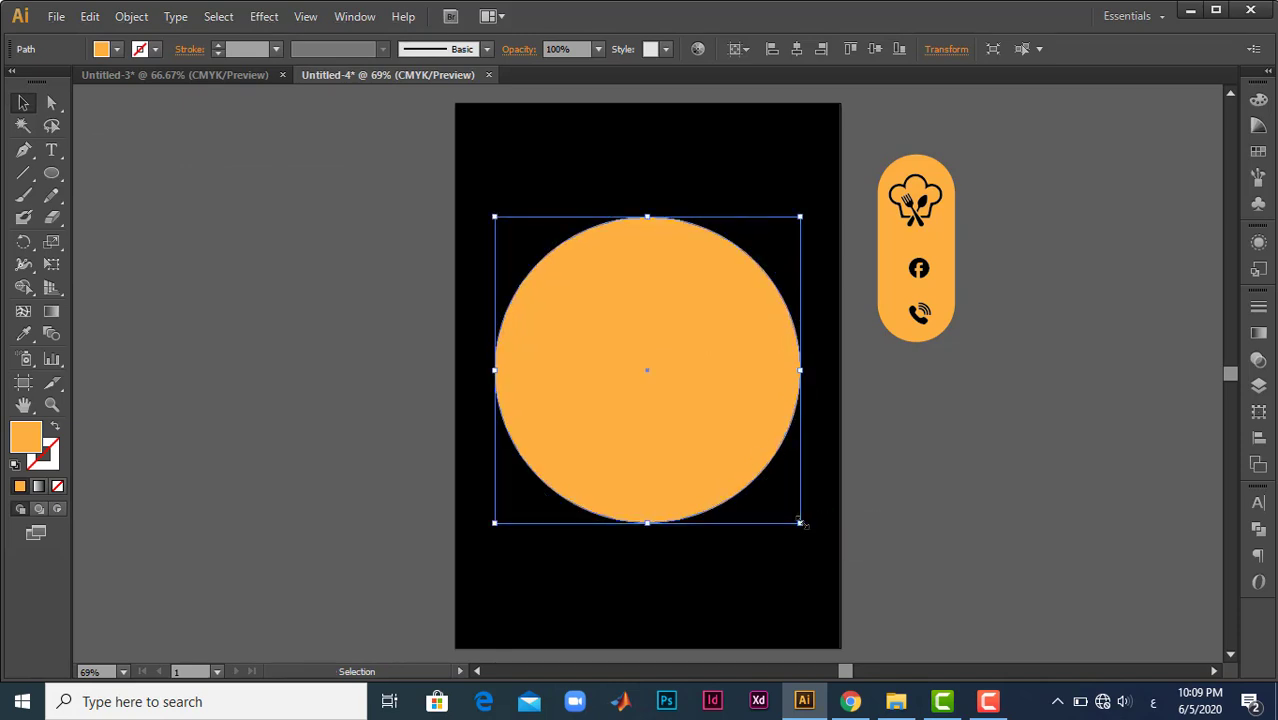
pyautogui.click(57, 430)
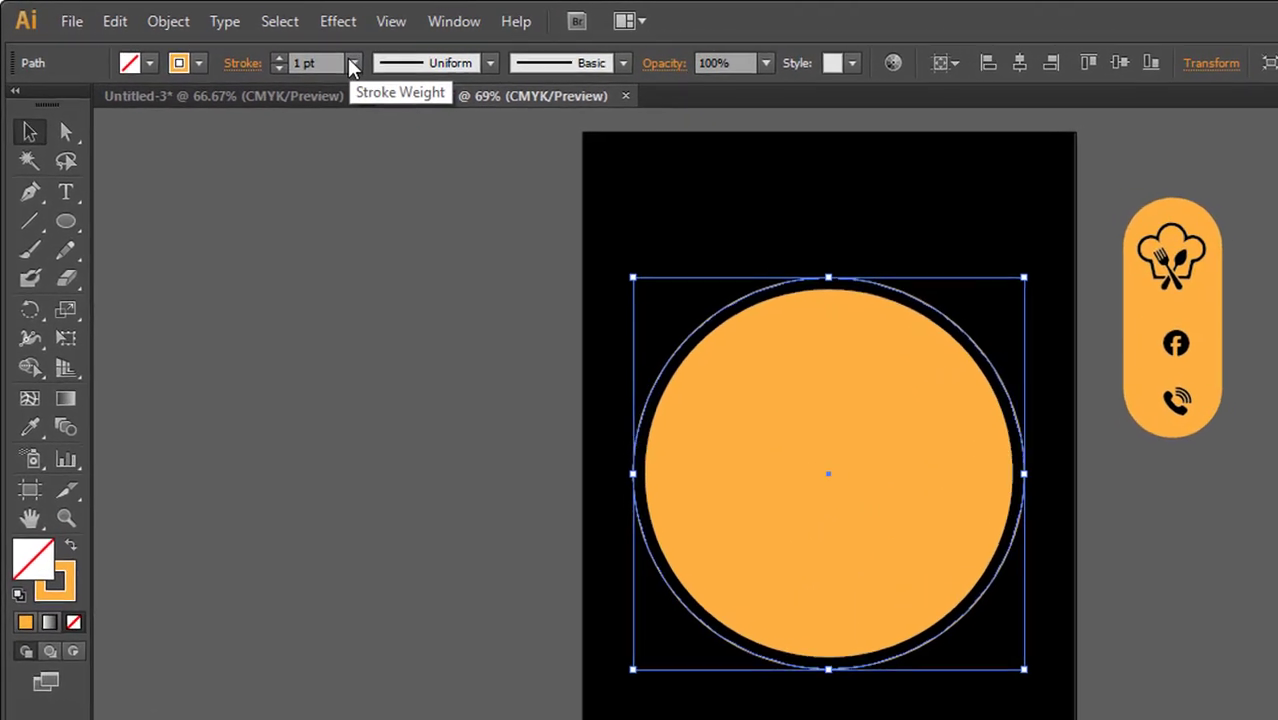
# - Apply the dashed cut-line pattern brush with scissors to the outer circle's stroke
pyautogui.click(276, 49)
pyautogui.click(646, 65)
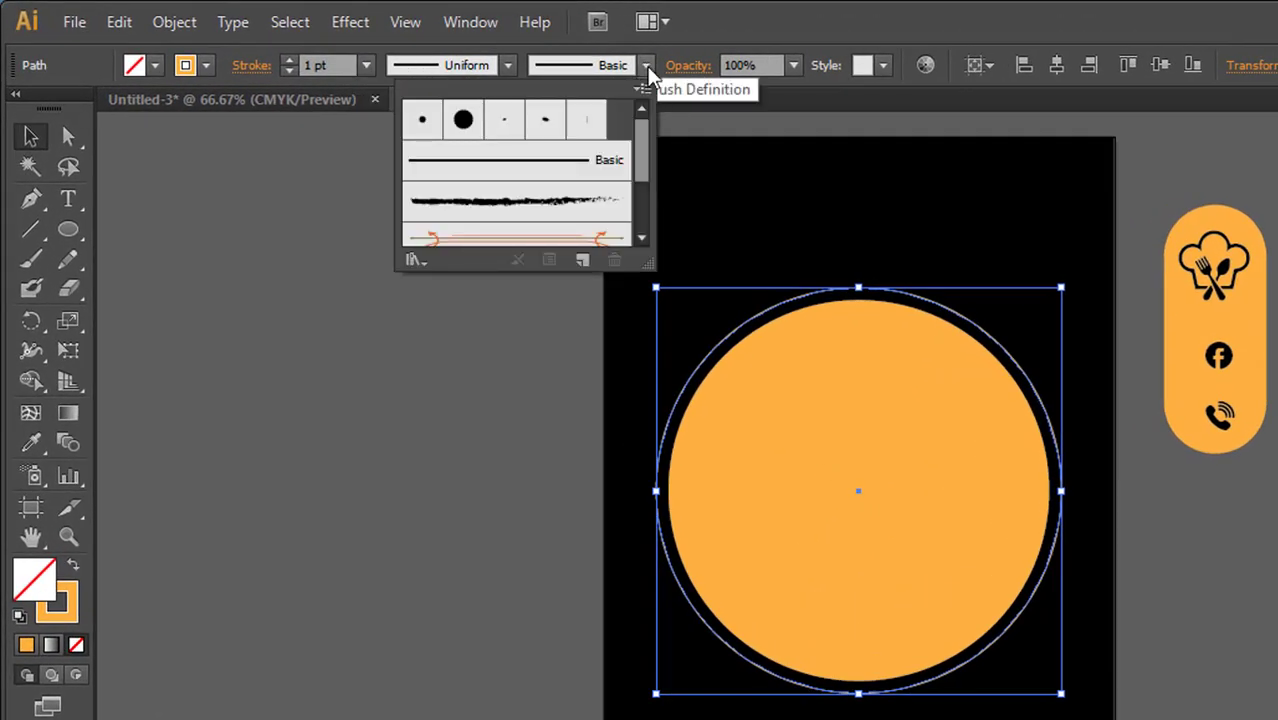
pyautogui.scroll(-3, 640, 200)
pyautogui.click(507, 214)
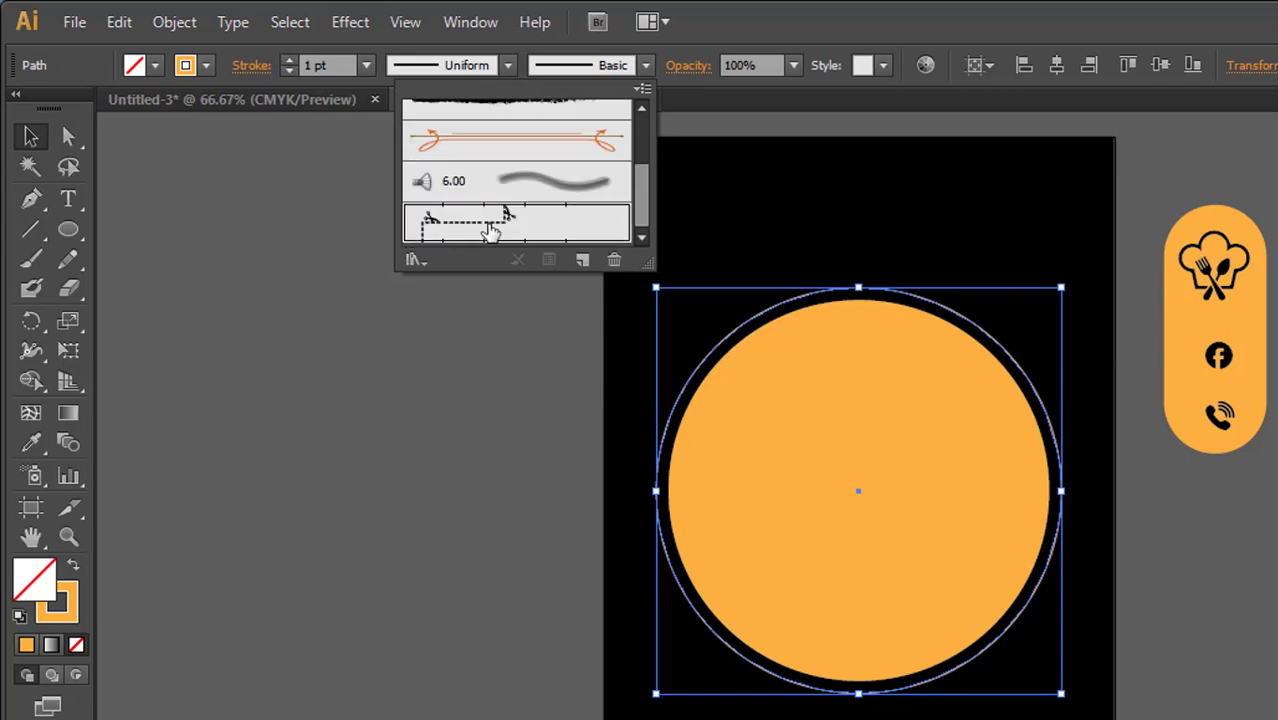
# - Set the dashed ring's stroke colour to white and its weight to 3 pt
pyautogui.click(205, 68)
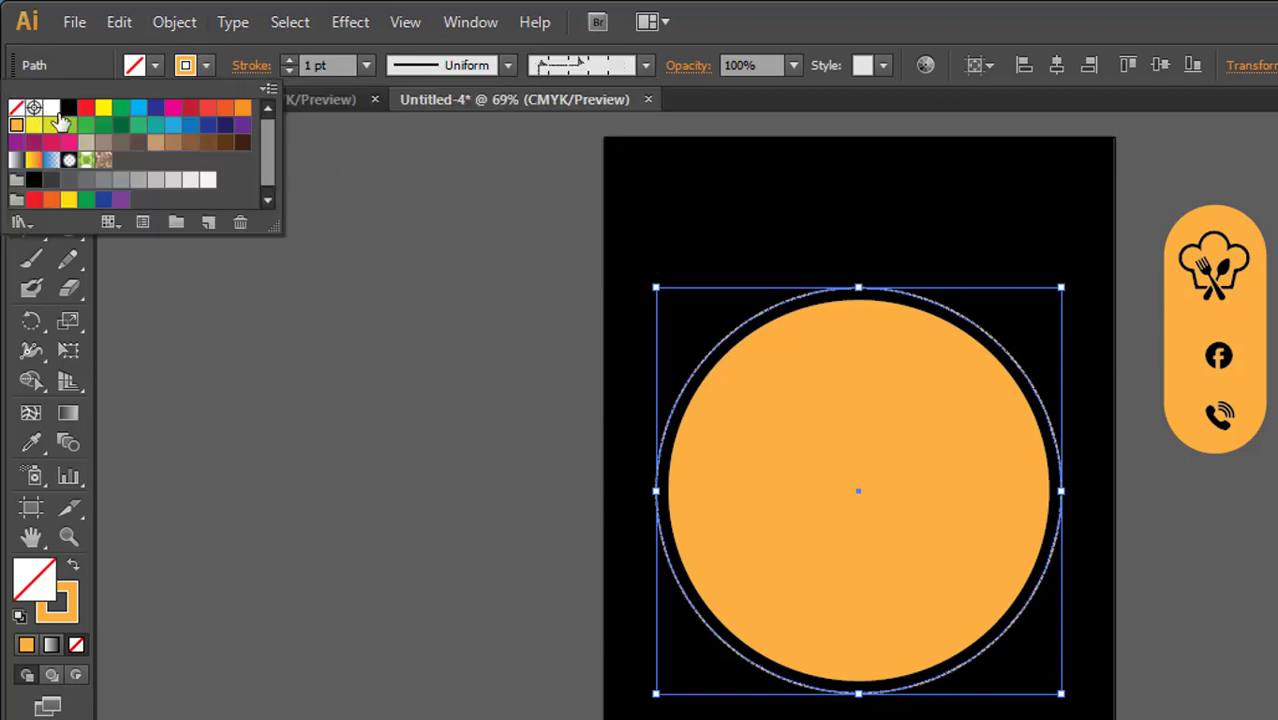
pyautogui.click(51, 107)
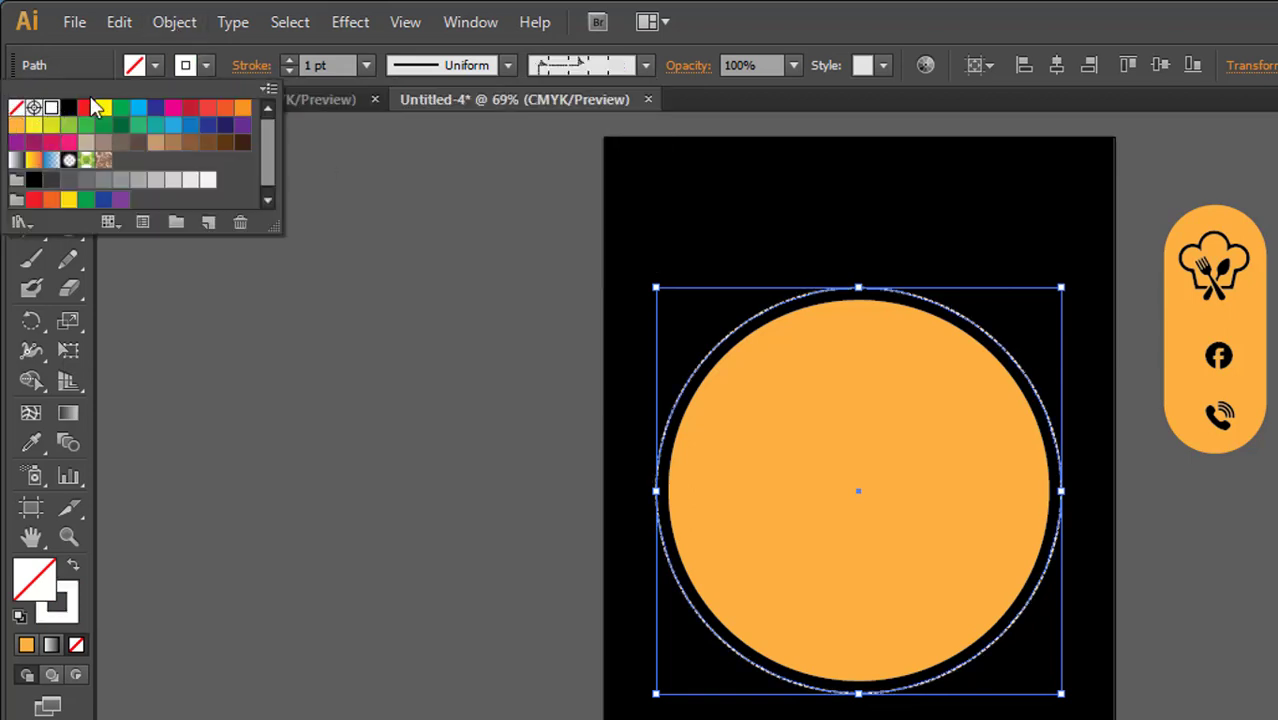
pyautogui.click(287, 62)
pyautogui.click(287, 61)
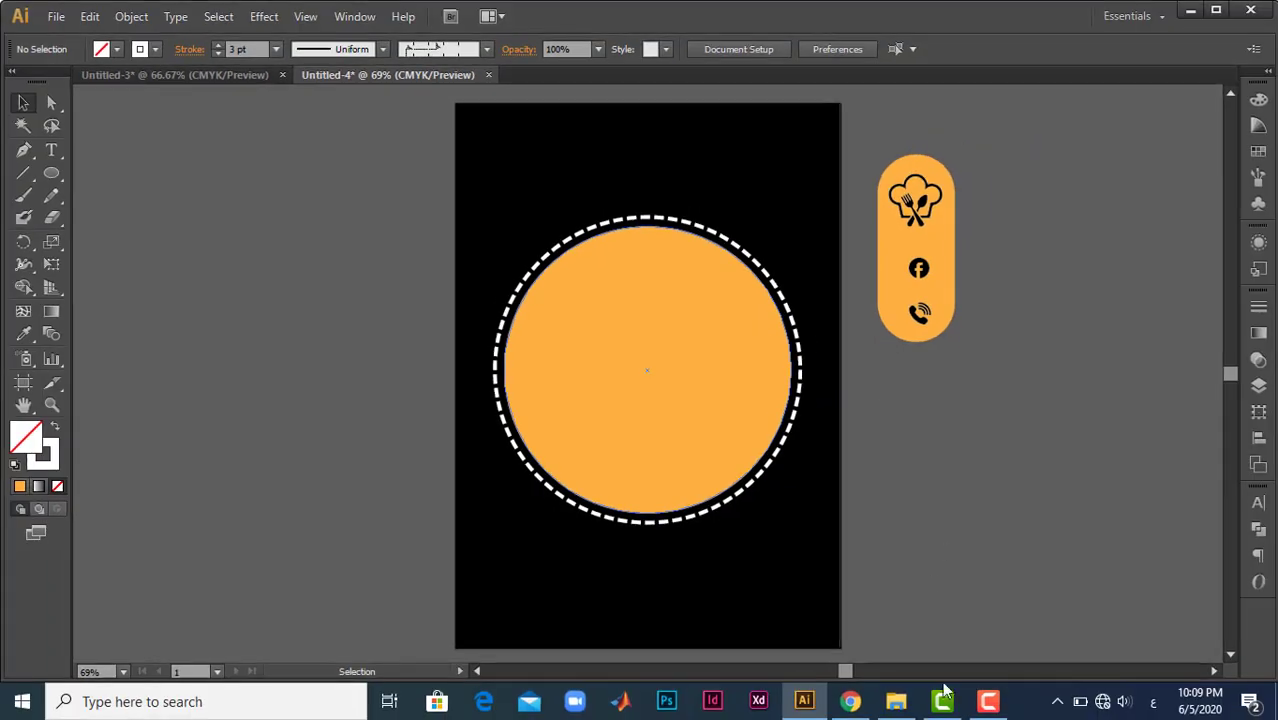
# - Place the hasanstable photo from the cover page folder on the artboard, scaled and positioned to cover the orange circle
pyautogui.click(895, 710)
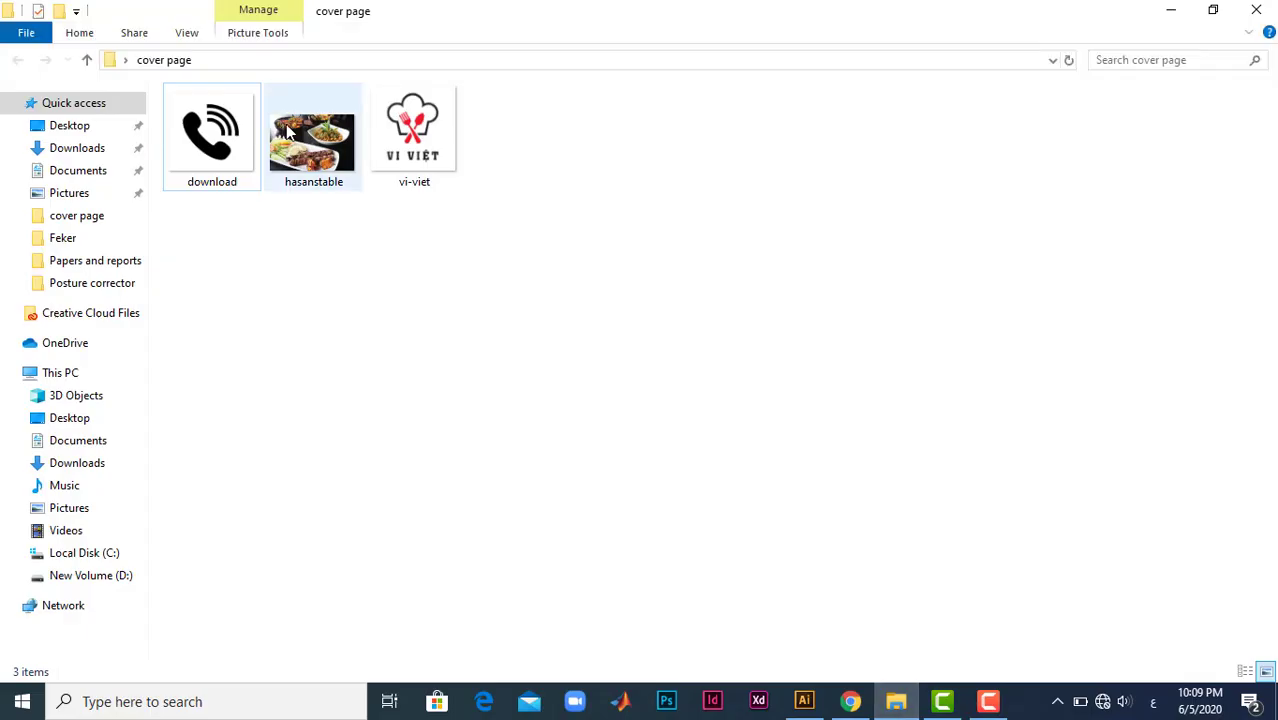
pyautogui.moveTo(288, 130); pyautogui.dragTo(651, 344)
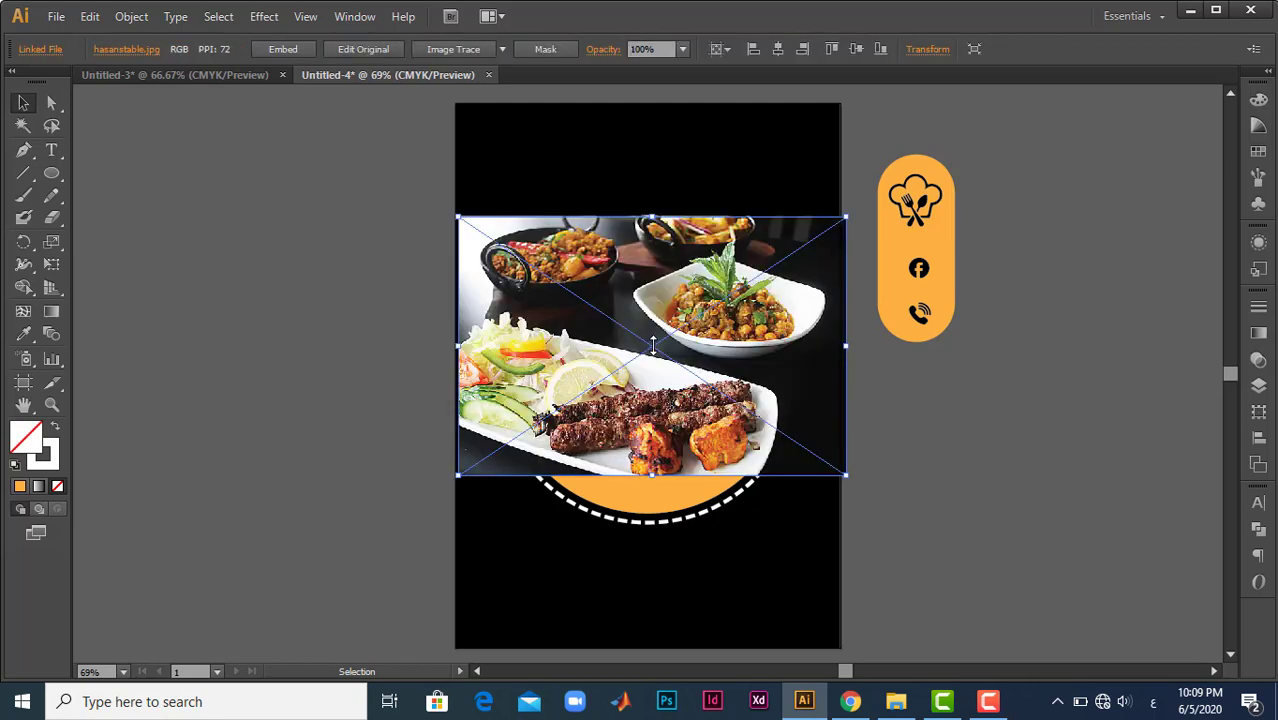
pyautogui.moveTo(846, 475); pyautogui.dragTo(879, 513)
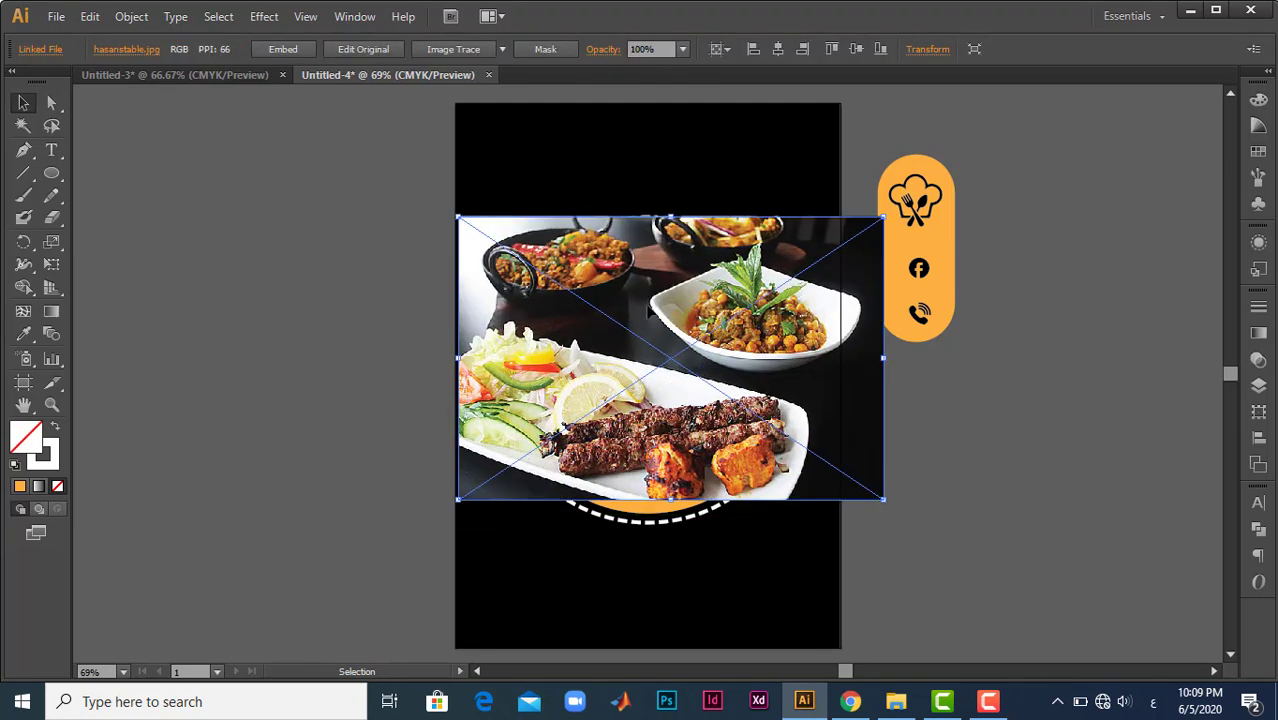
pyautogui.moveTo(651, 270)
pyautogui.mouseDown()
pyautogui.moveTo(654, 305)
pyautogui.moveTo(634, 262)
pyautogui.mouseUp()
pyautogui.moveTo(872, 510); pyautogui.dragTo(884, 515)
pyautogui.press('Left')
pyautogui.press('Left')
pyautogui.press('Left')
pyautogui.press('Left')
pyautogui.press('Left')
pyautogui.press('Left')
pyautogui.press('Left')
pyautogui.press('Left')
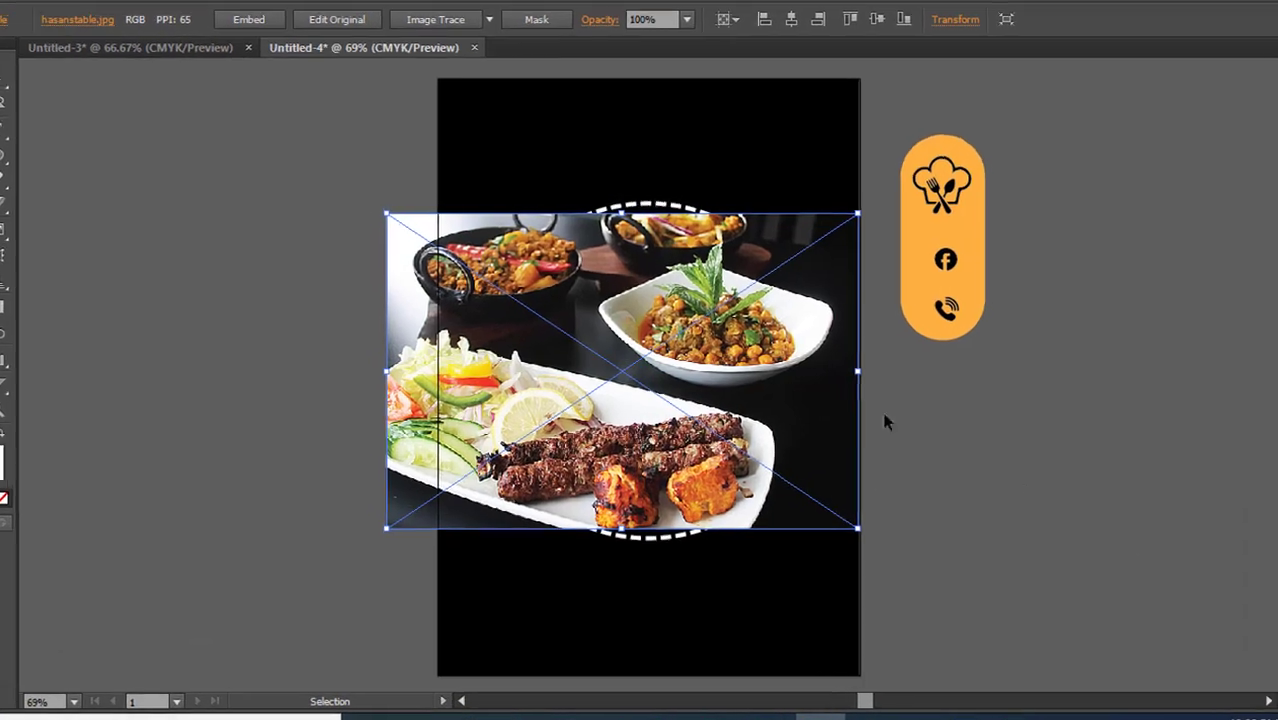
# - Send the food photo backward twice so that it lies behind the dashed ring and the orange circle
pyautogui.rightClick(711, 369)
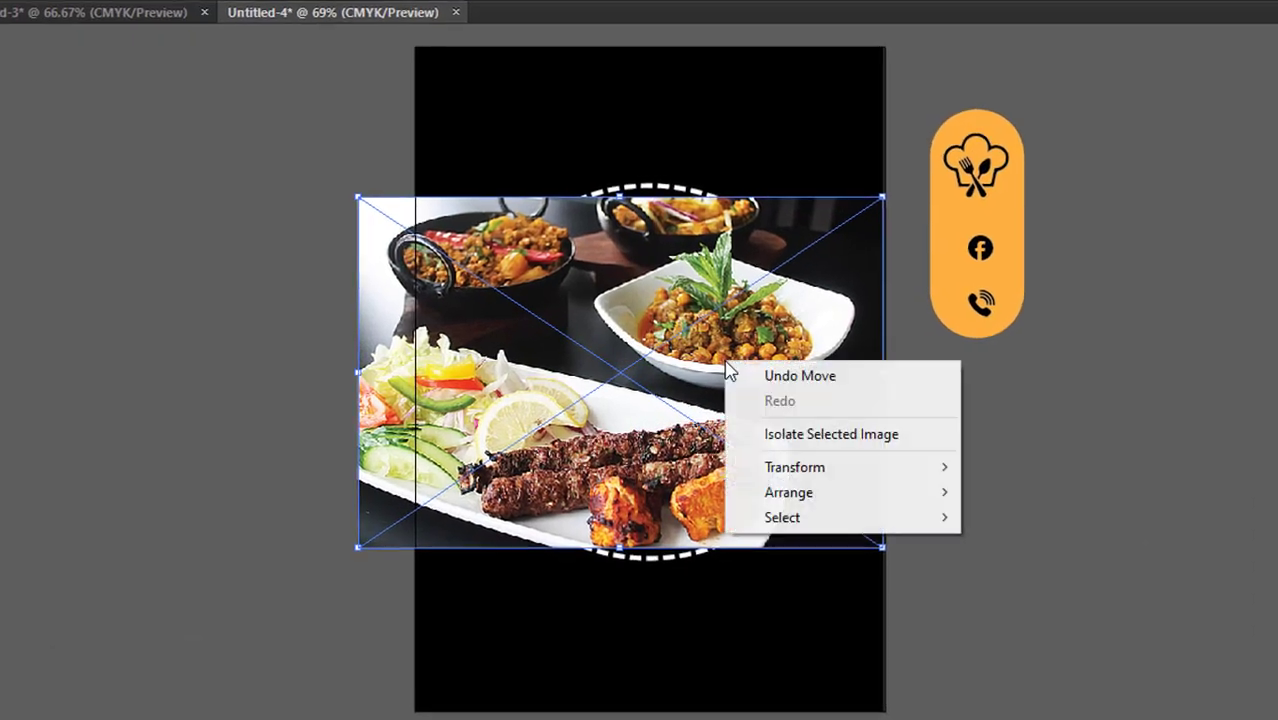
pyautogui.moveTo(932, 494)
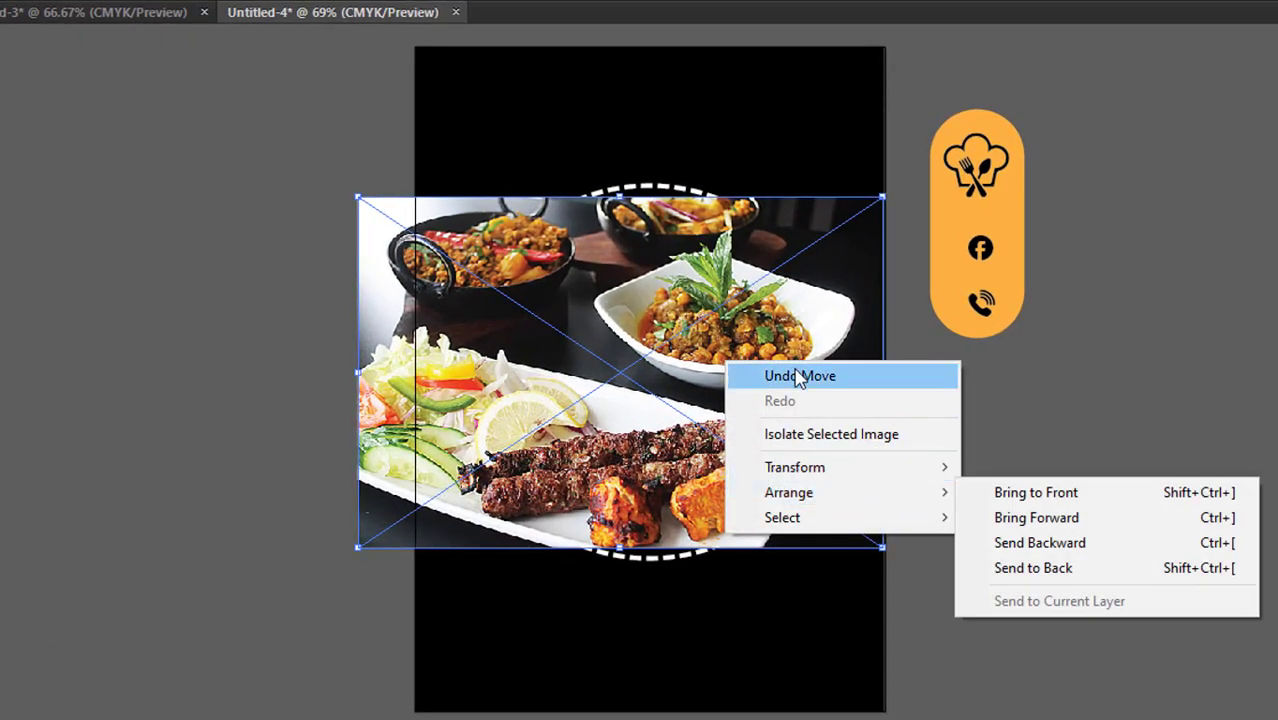
pyautogui.click(1038, 543)
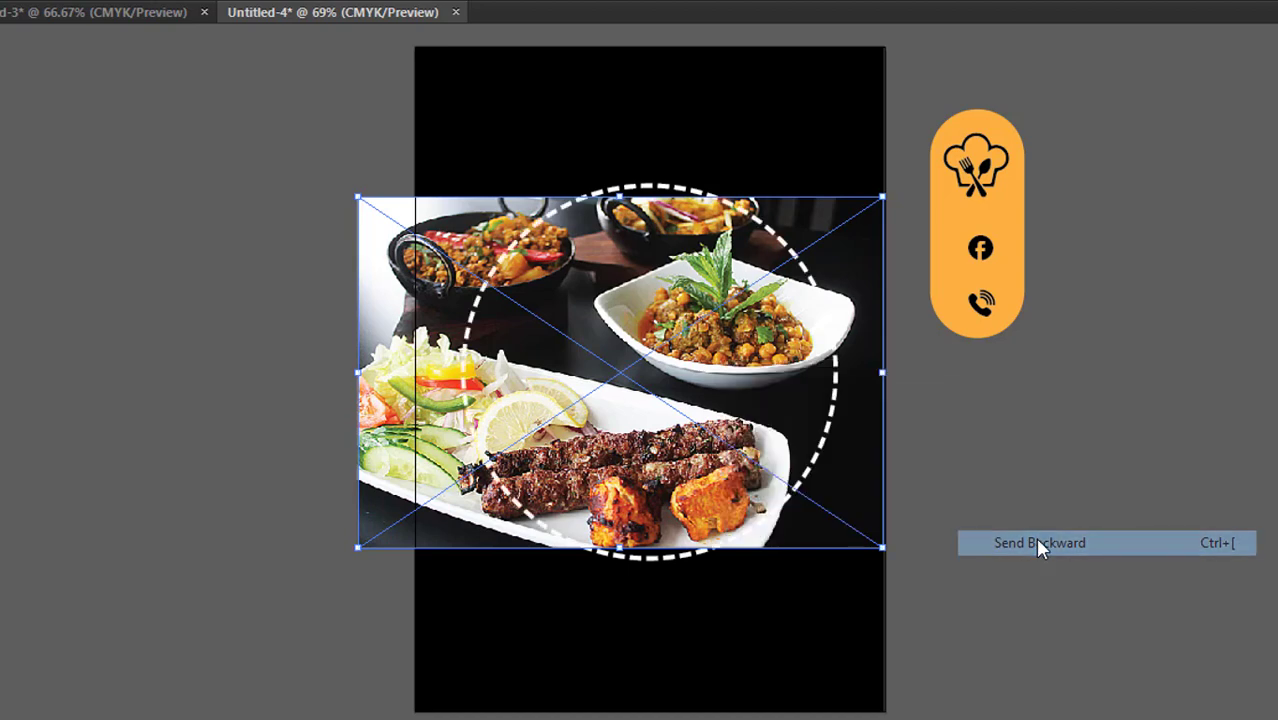
pyautogui.rightClick(752, 337)
pyautogui.moveTo(926, 474)
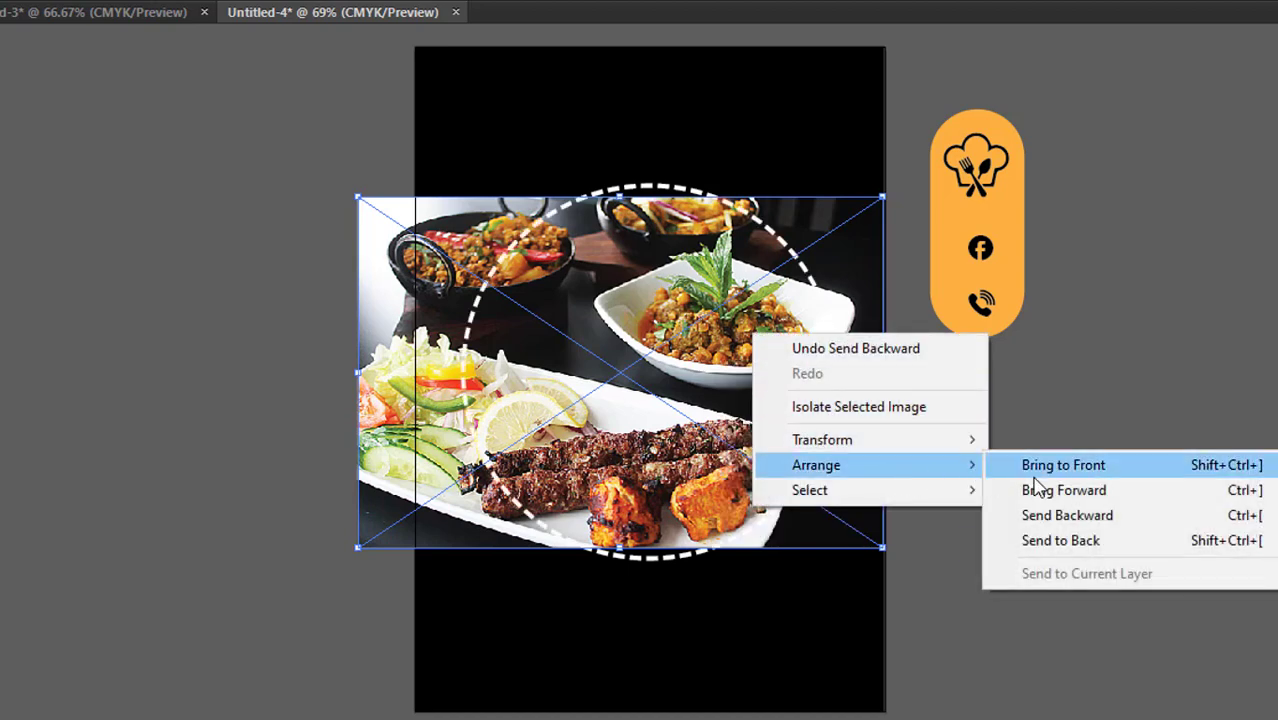
pyautogui.click(1040, 515)
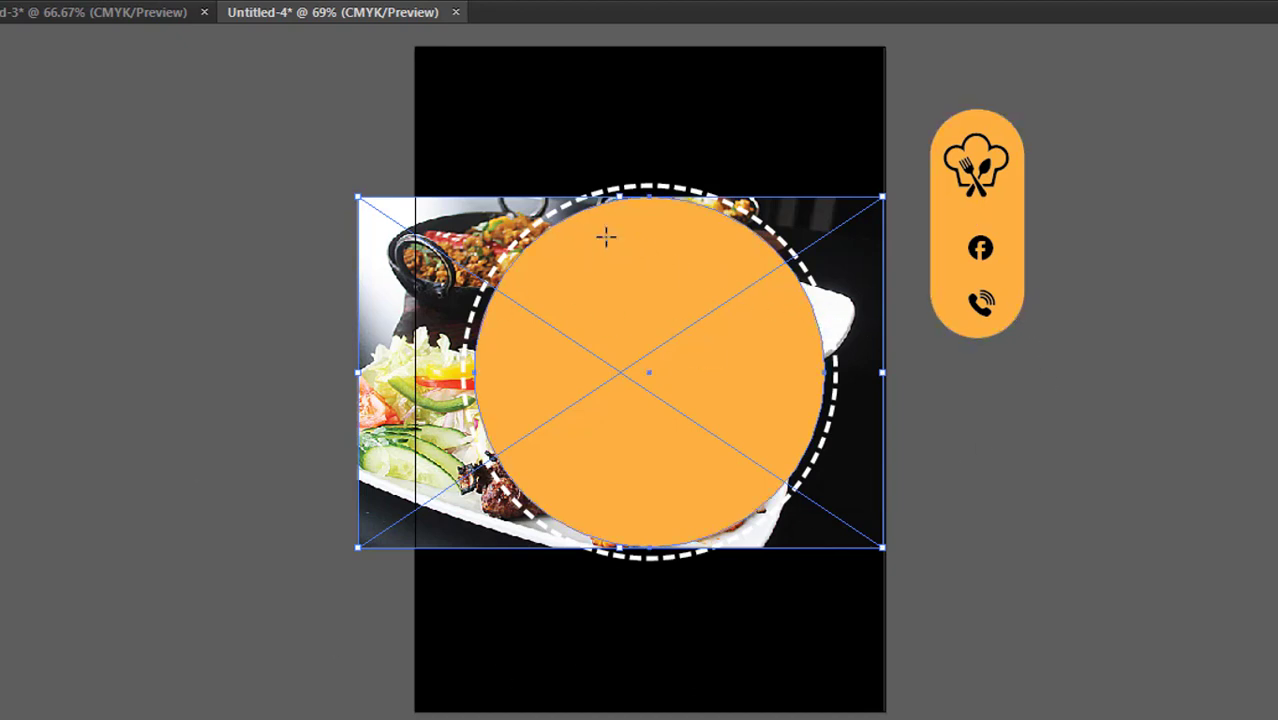
# - Make a clipping mask from the orange circle and the food photo, and deselect the result
pyautogui.rightClick(643, 283)
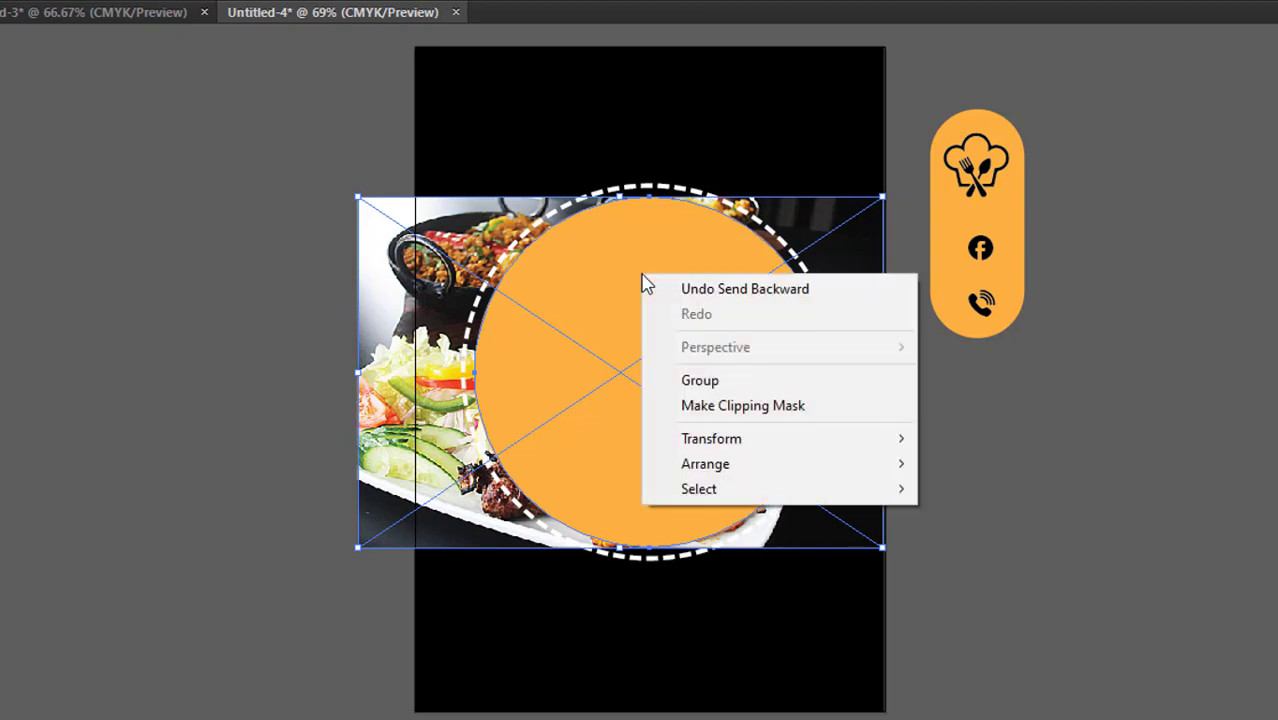
pyautogui.click(755, 407)
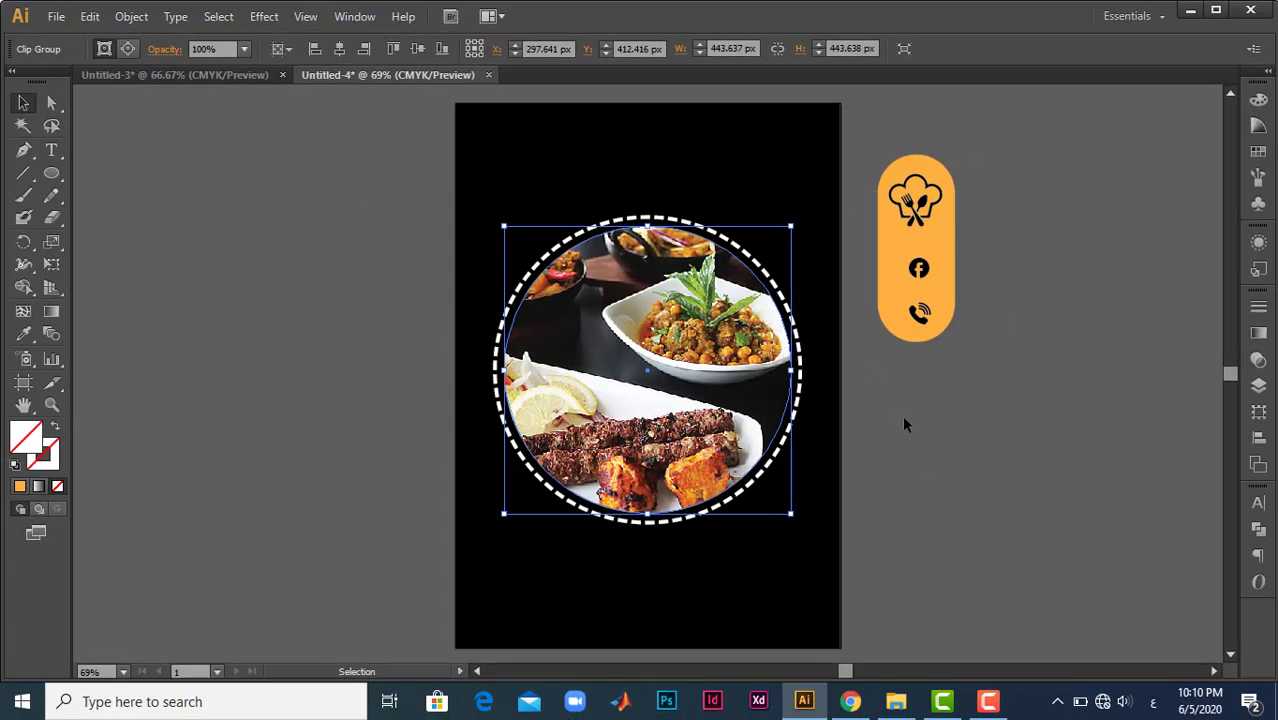
pyautogui.click(906, 420)
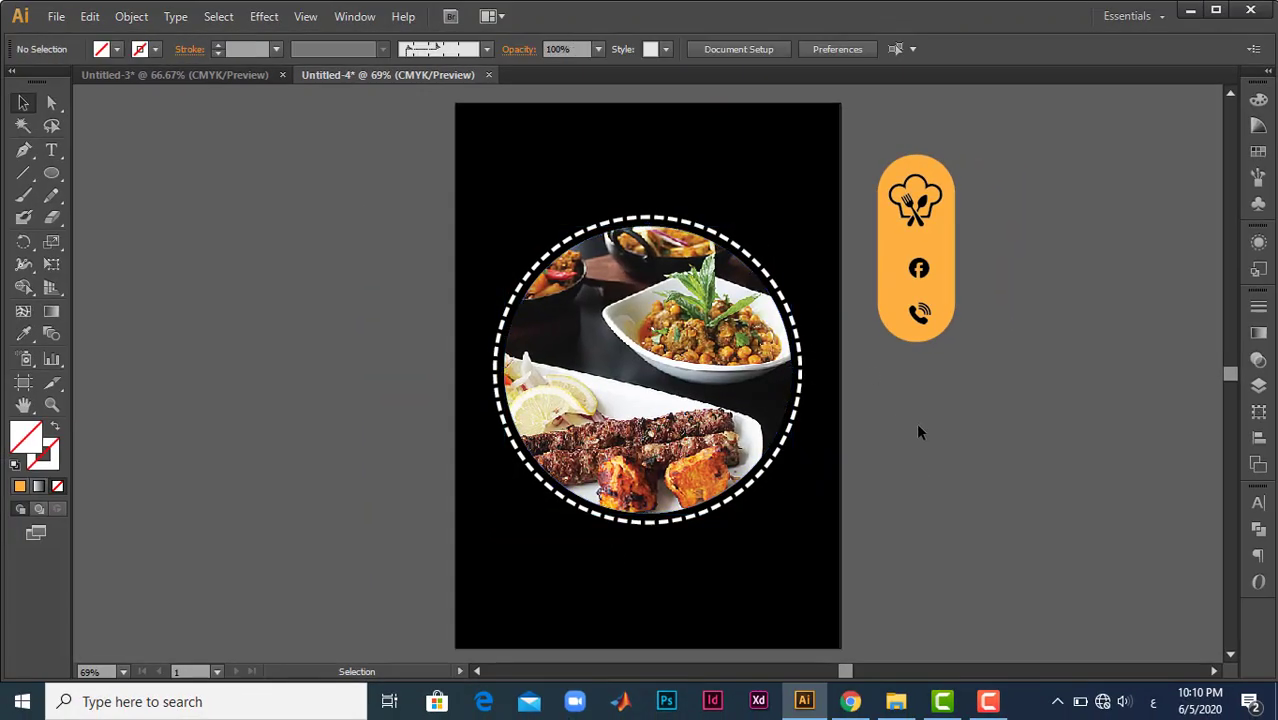
# - Add the two-line heading SOMALI FOOD above the photo and colour it with the orange sampled from the icon shape
pyautogui.click(52, 152)
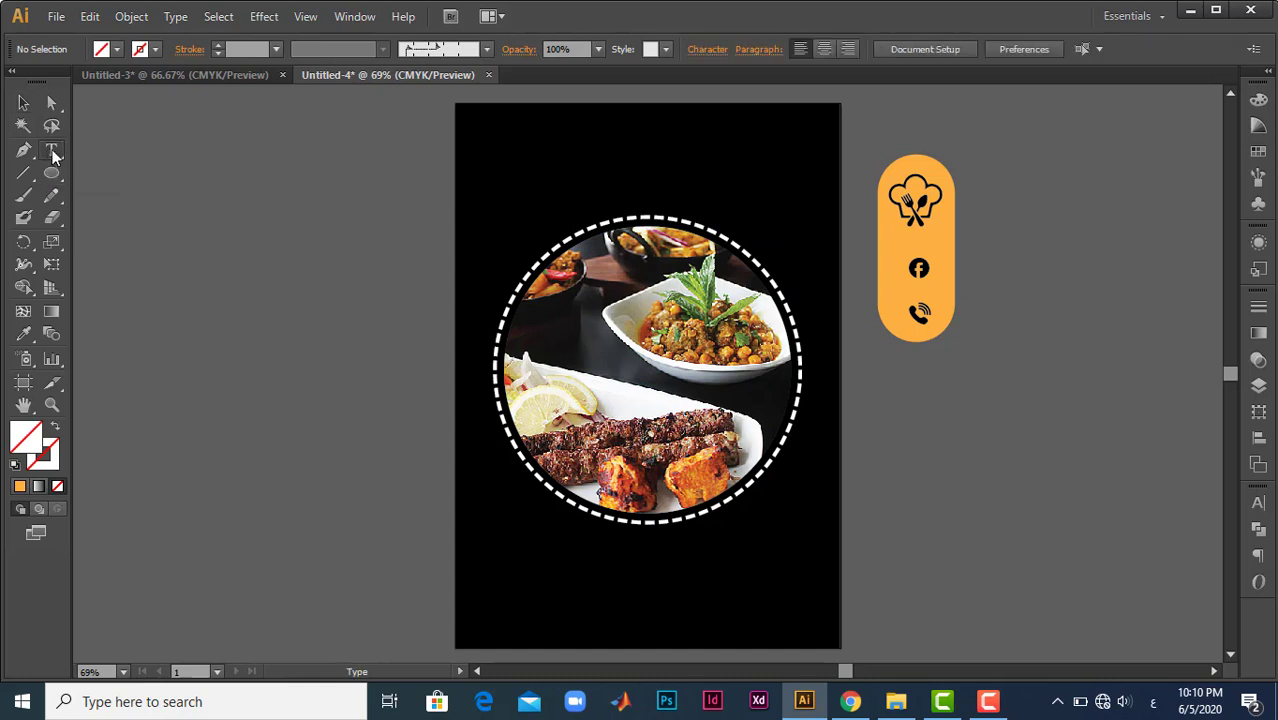
pyautogui.click(590, 130)
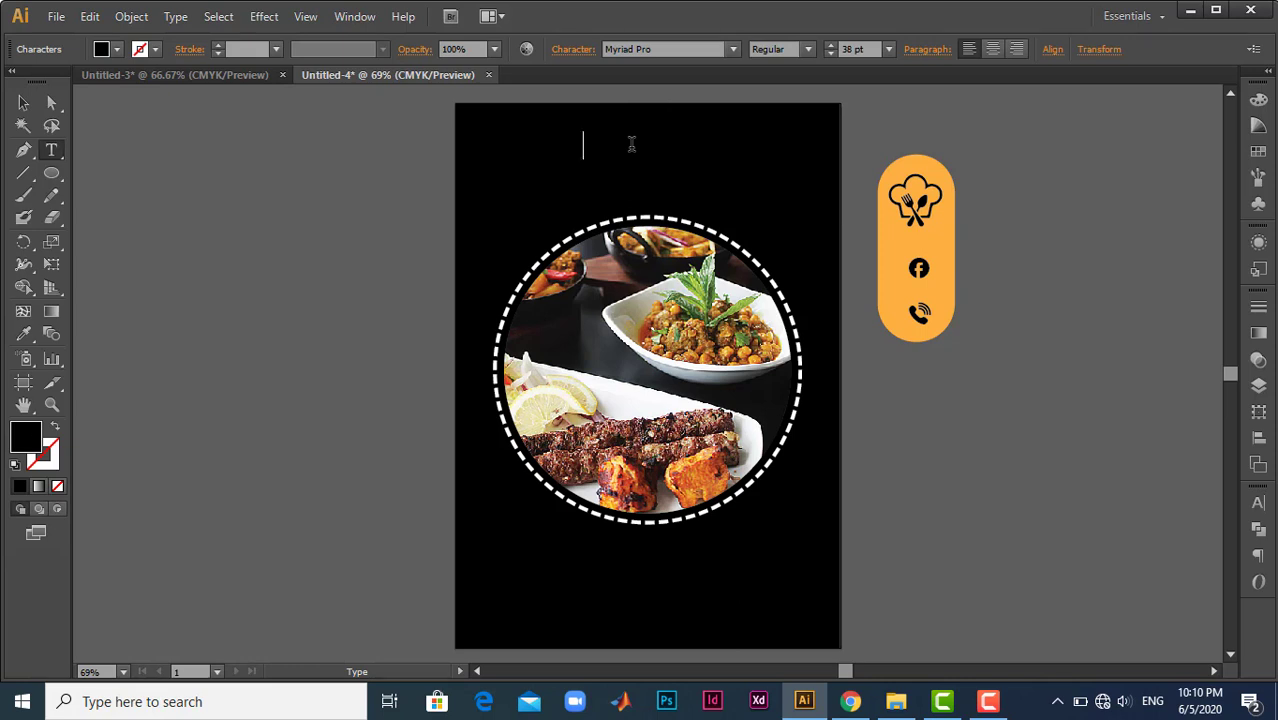
pyautogui.hotkey('ctrl', 'a')
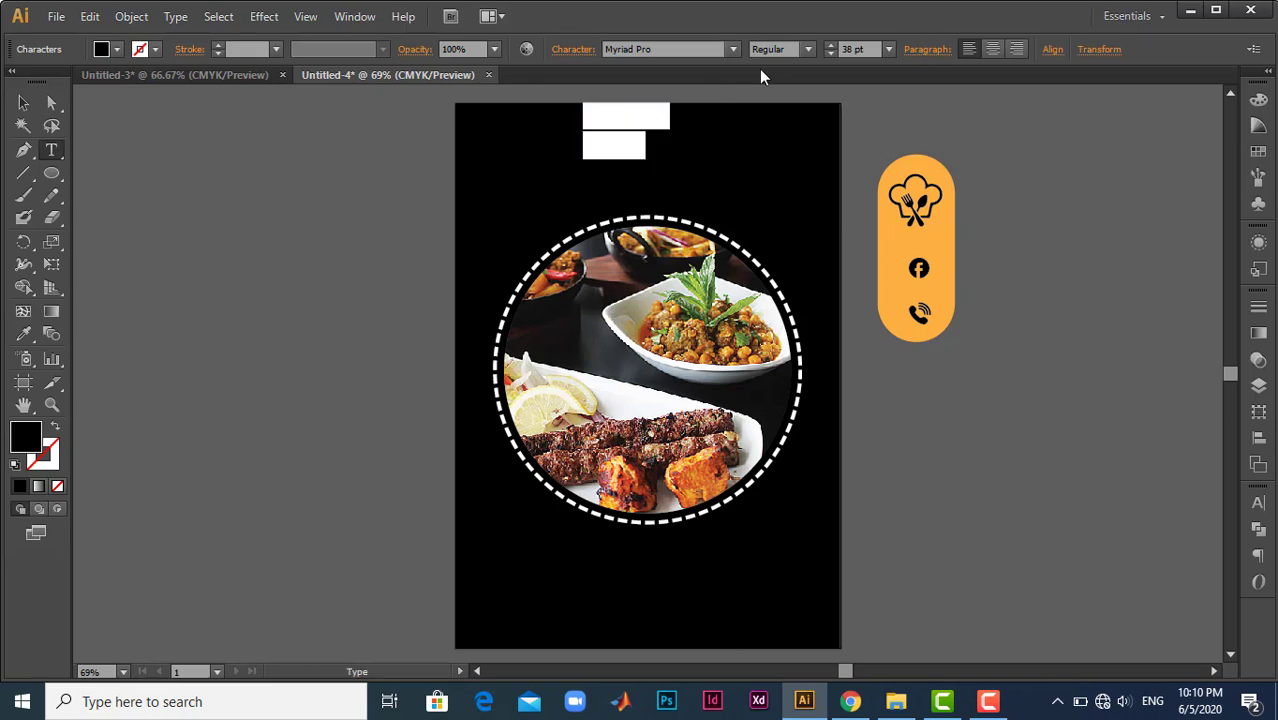
pyautogui.click(25, 342)
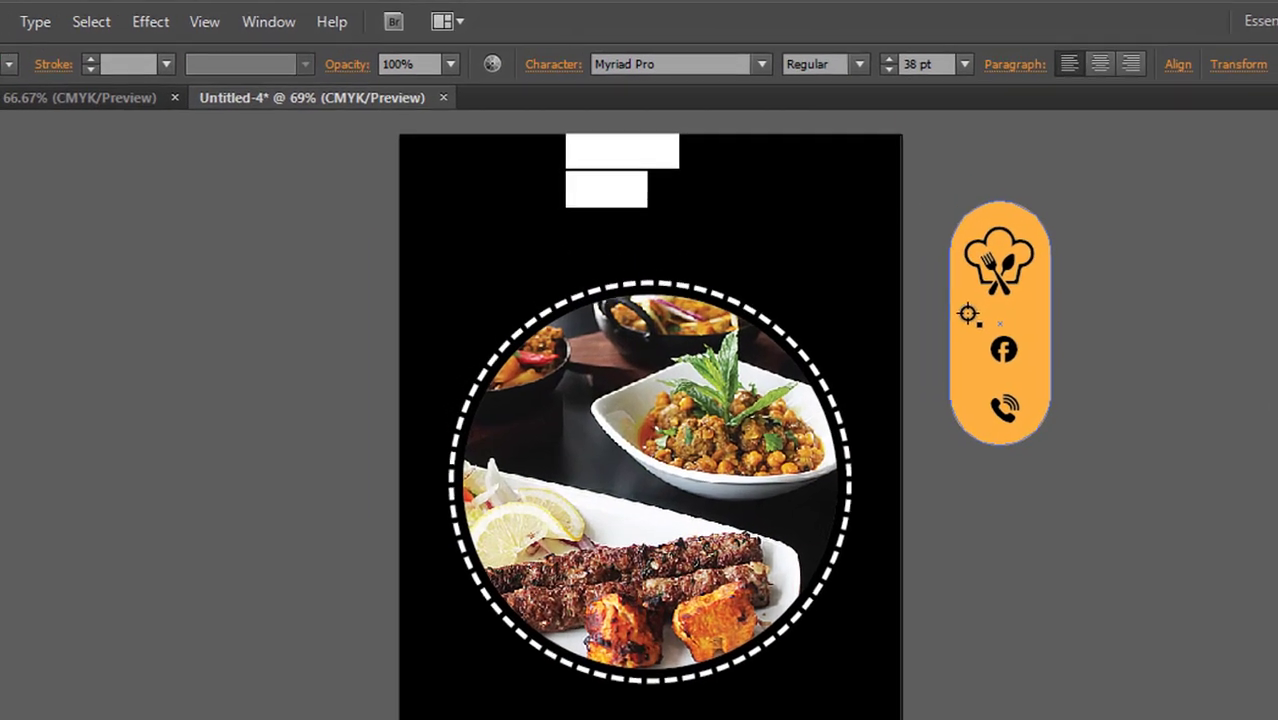
pyautogui.click(886, 258)
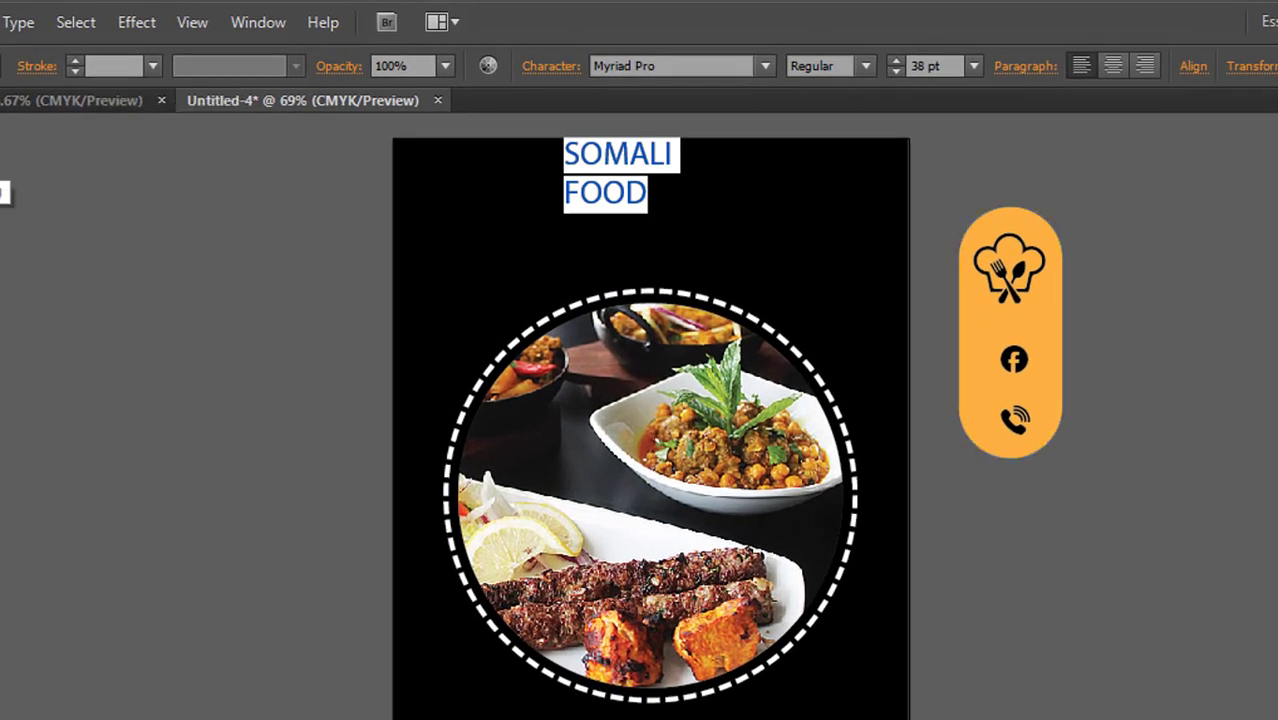
# - Set the SOMALI FOOD heading in Century Gothic Bold and enlarge it to about 44.74 pt, shifted slightly down
pyautogui.click(714, 66)
pyautogui.write('Century Gothic')
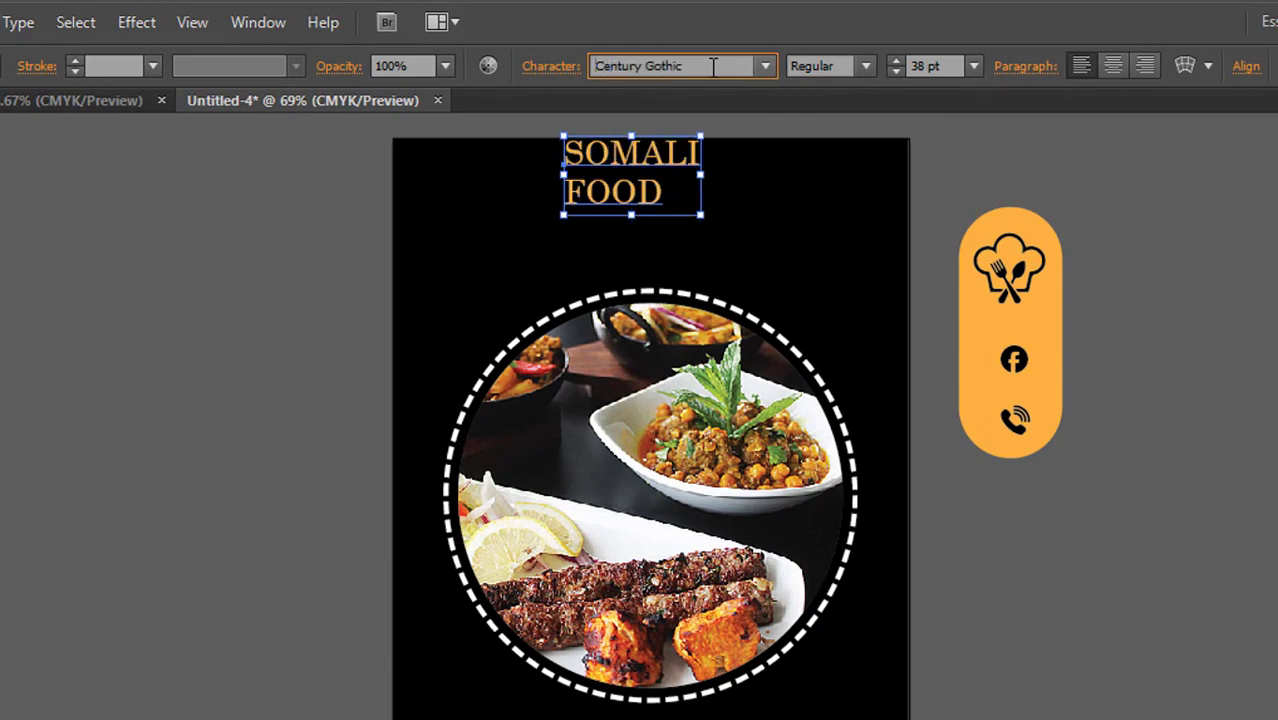
pyautogui.press('Return')
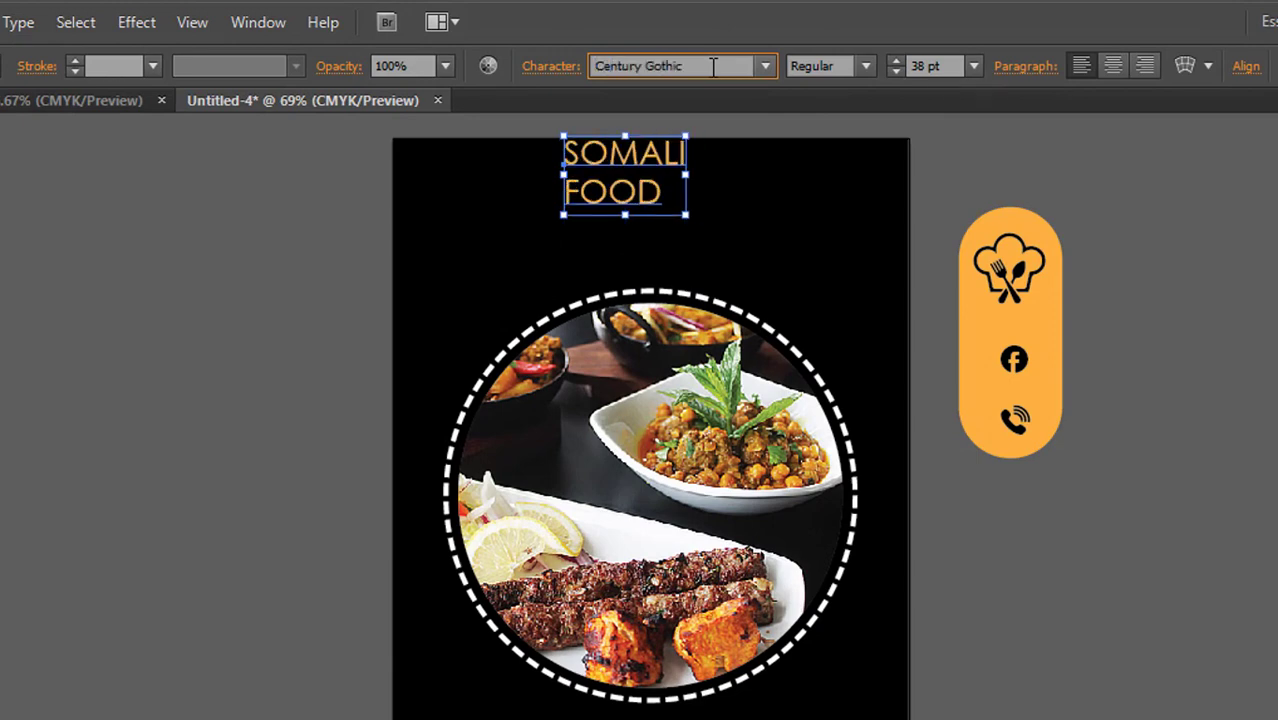
pyautogui.click(866, 66)
pyautogui.click(825, 148)
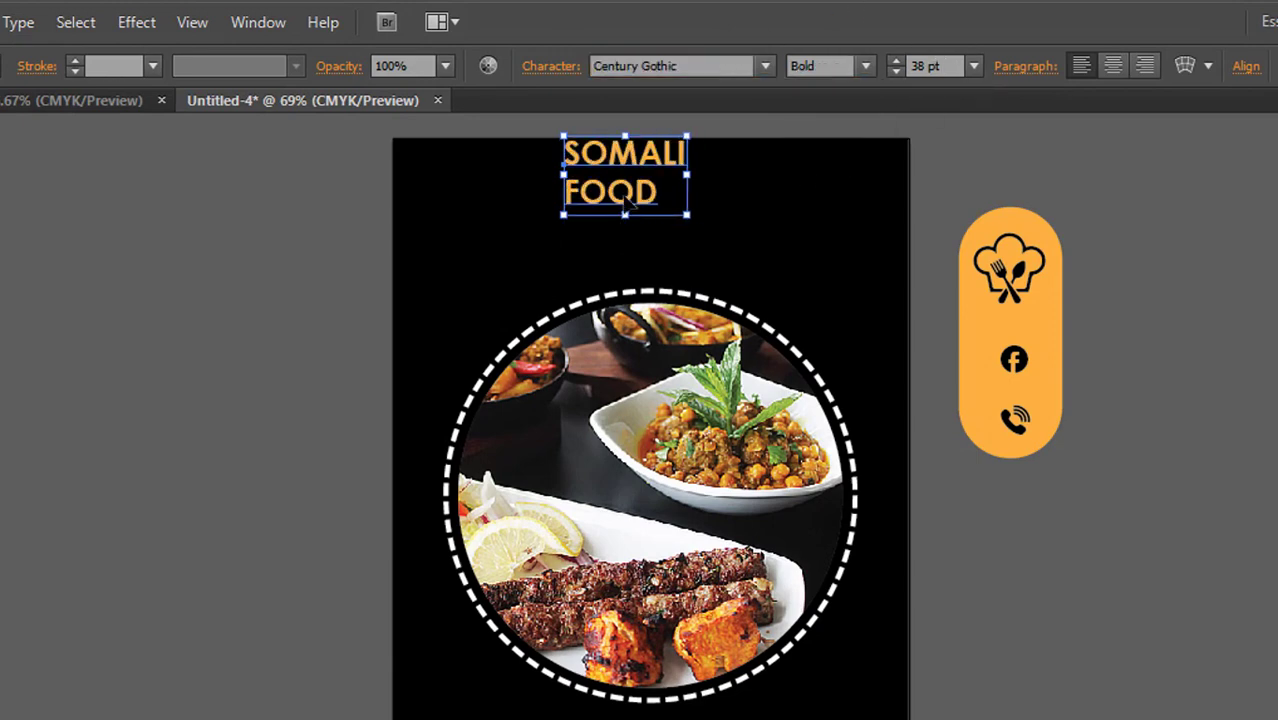
pyautogui.moveTo(686, 212); pyautogui.dragTo(709, 228)
pyautogui.moveTo(619, 164); pyautogui.dragTo(625, 175)
# - Change only the word FOOD in the heading to the Regular weight
pyautogui.doubleClick(652, 206)
pyautogui.moveTo(684, 218); pyautogui.dragTo(562, 216)
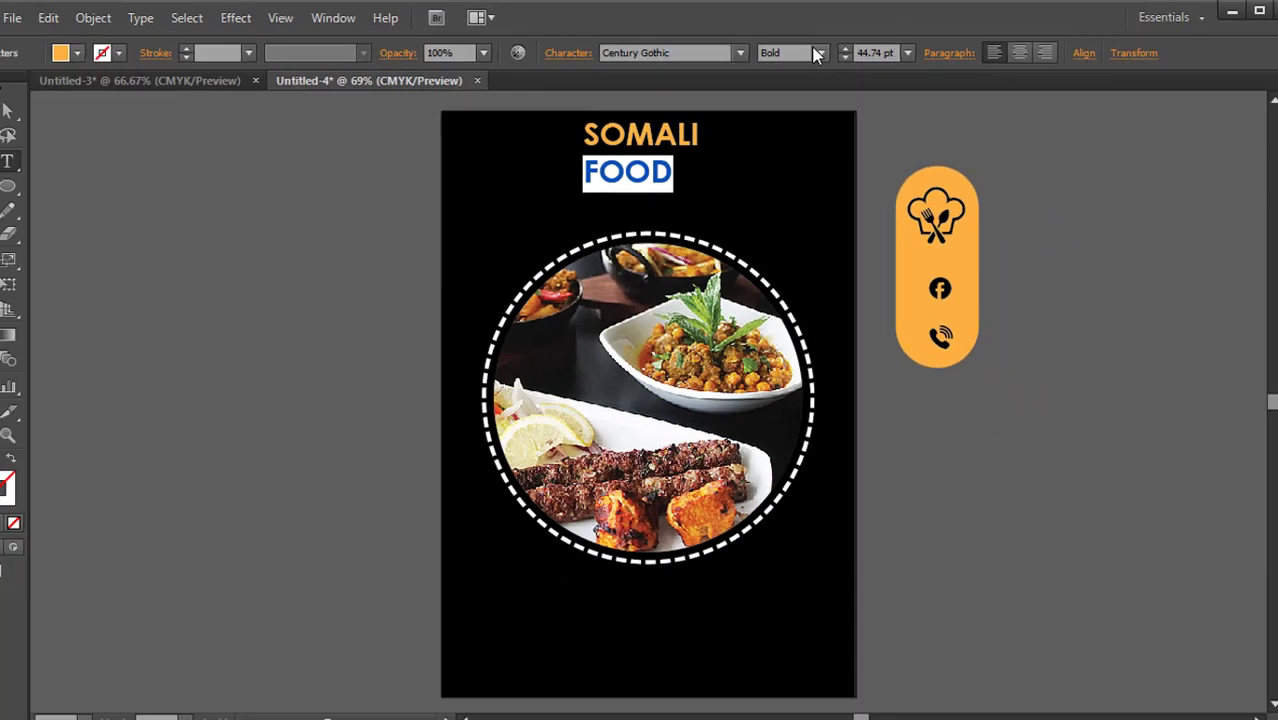
pyautogui.click(866, 66)
pyautogui.click(794, 70)
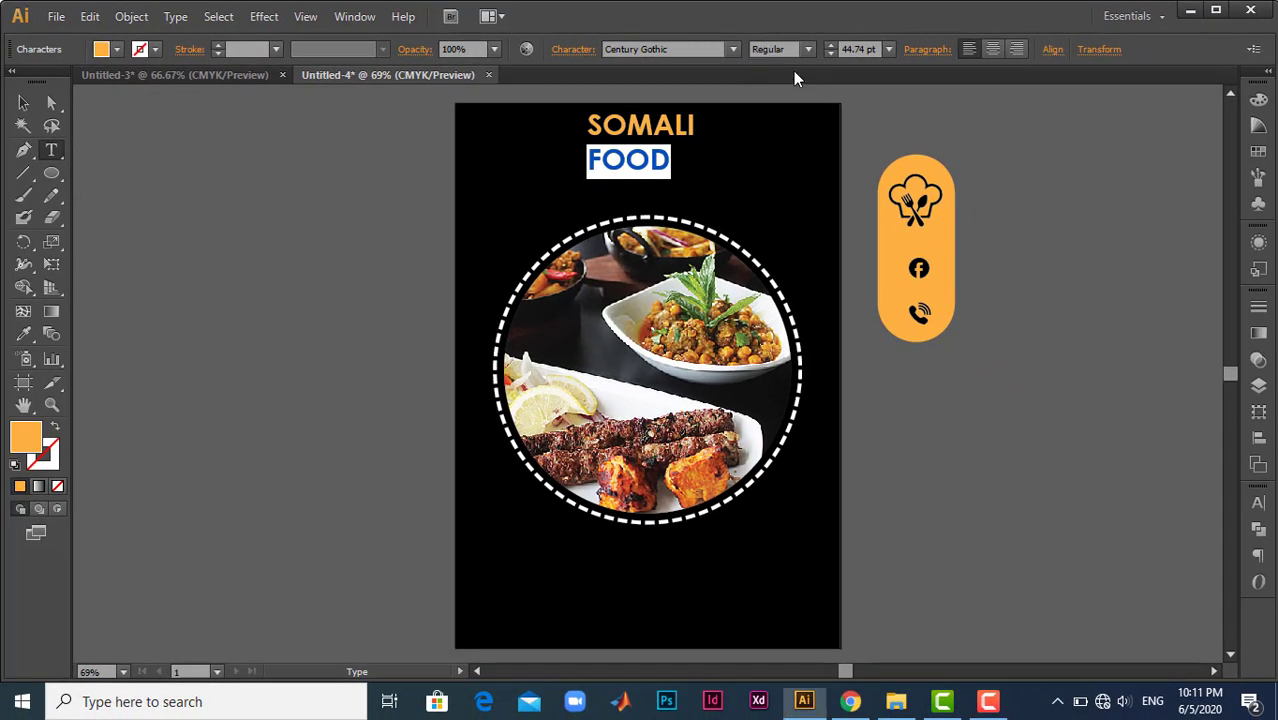
# - Set the leading of the SOMALI FOOD heading to 39 pt and centre-align its two lines
pyautogui.click(23, 103)
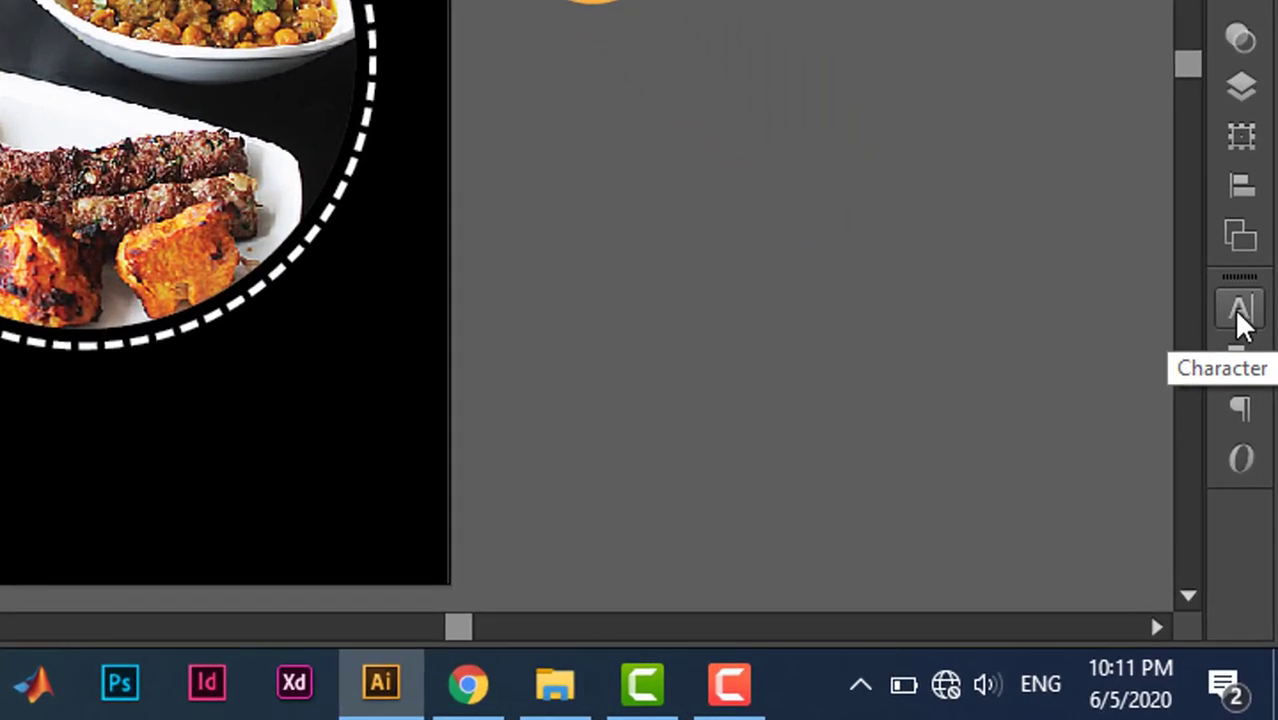
pyautogui.click(1236, 310)
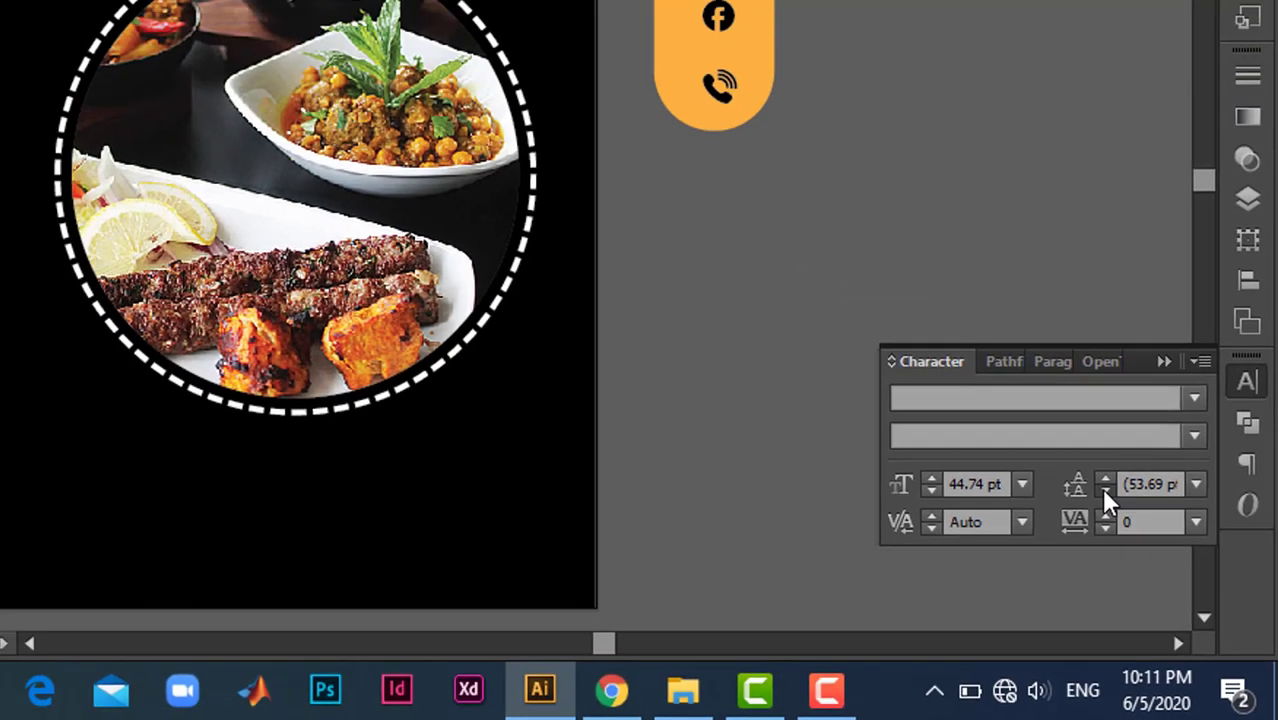
pyautogui.click(1068, 442)
pyautogui.click(1068, 442)
pyautogui.click(1068, 442)
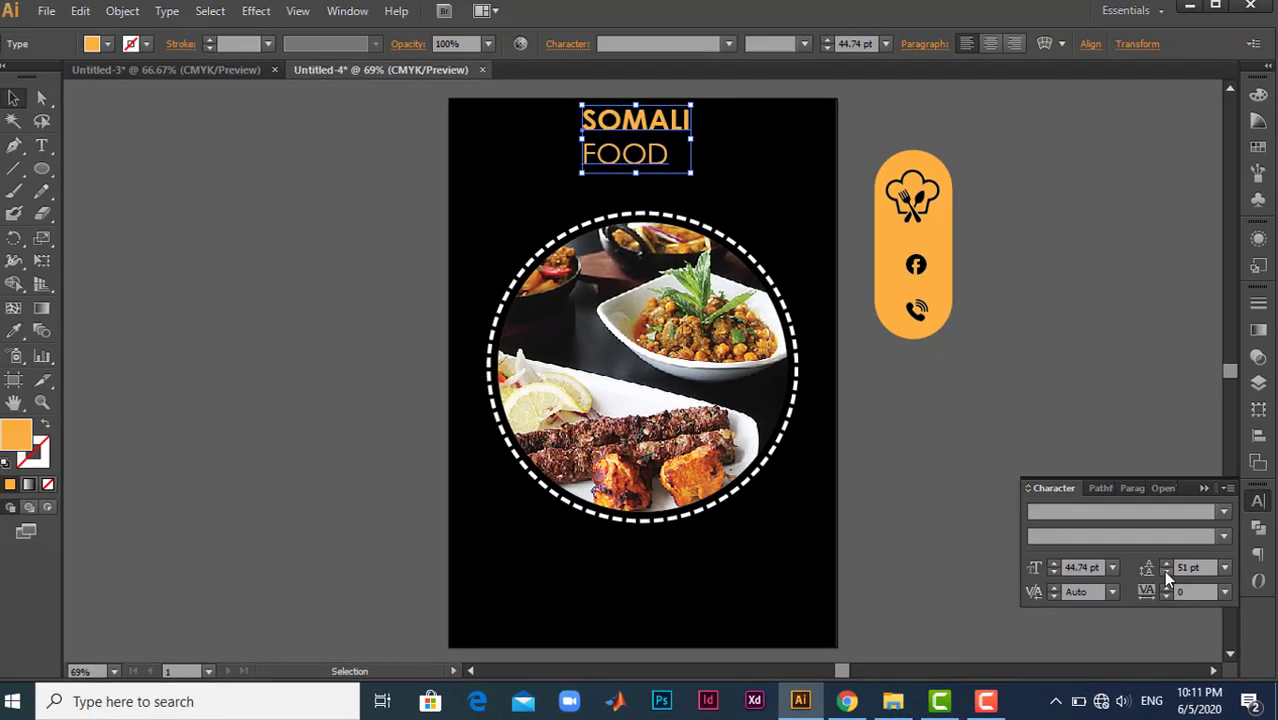
pyautogui.click(1068, 442)
pyautogui.click(1068, 442)
pyautogui.click(1068, 442)
pyautogui.click(1068, 442)
pyautogui.click(1166, 574)
pyautogui.click(1166, 574)
pyautogui.click(1166, 574)
pyautogui.click(1166, 574)
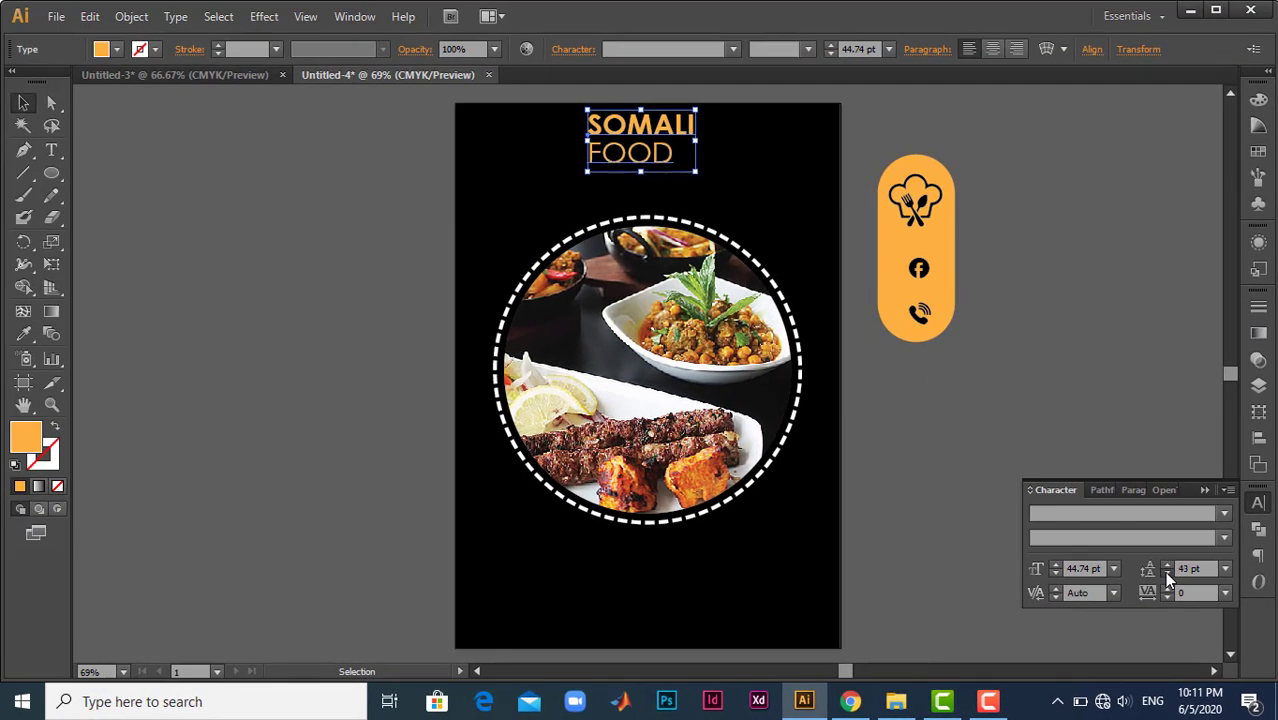
pyautogui.click(1166, 574)
pyautogui.click(1166, 574)
pyautogui.click(1166, 574)
pyautogui.click(1166, 574)
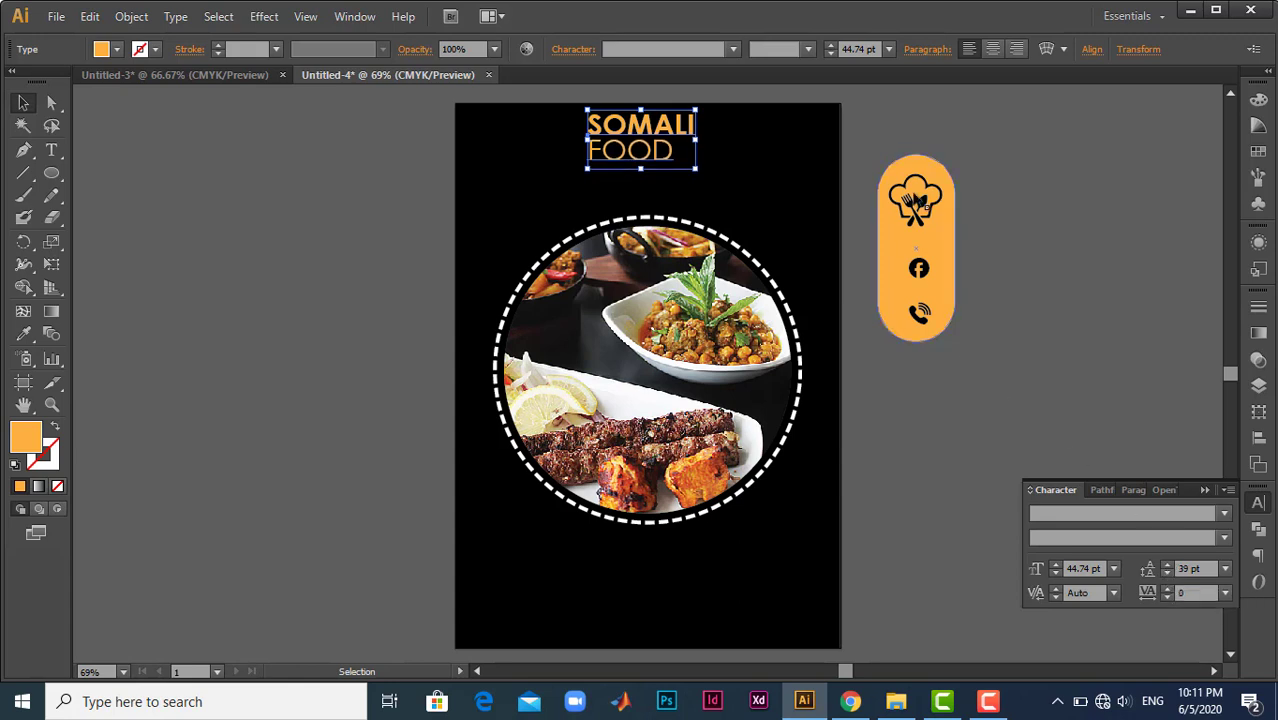
pyautogui.click(993, 50)
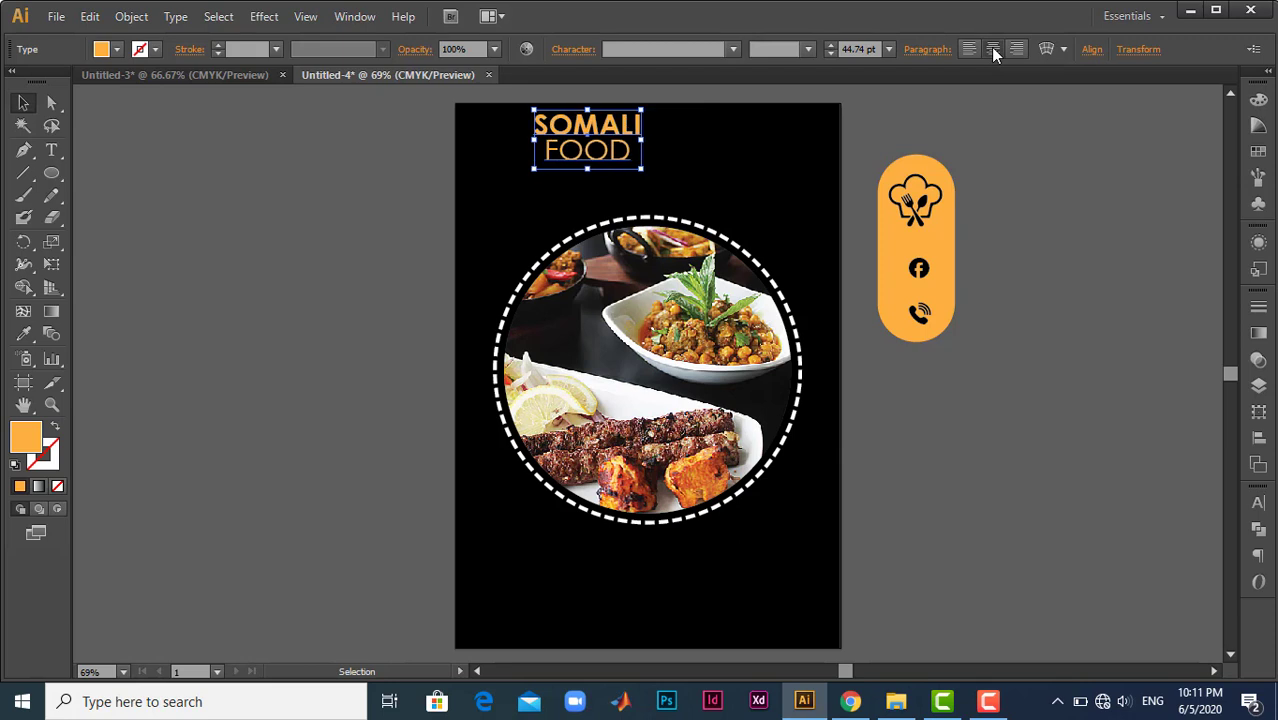
# - Centre the SOMALI FOOD heading above the photo and change only the word FOOD to white
pyautogui.moveTo(581, 137); pyautogui.dragTo(650, 131)
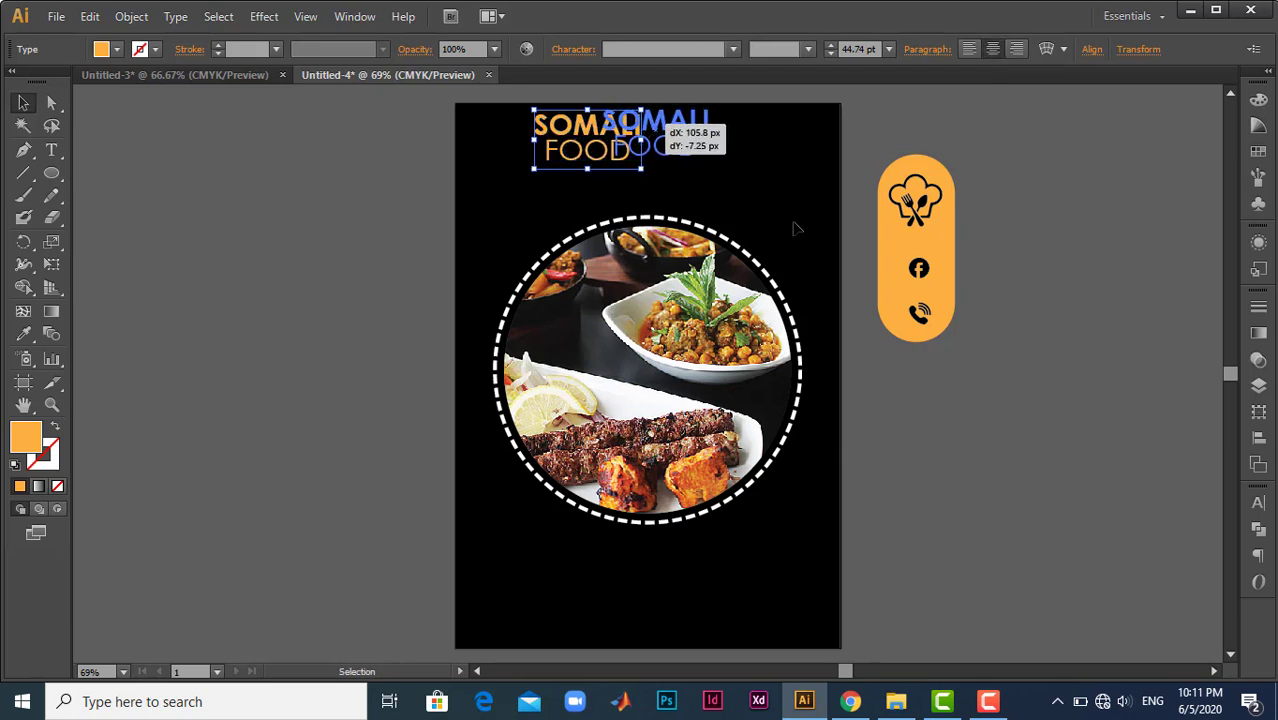
pyautogui.click(980, 507)
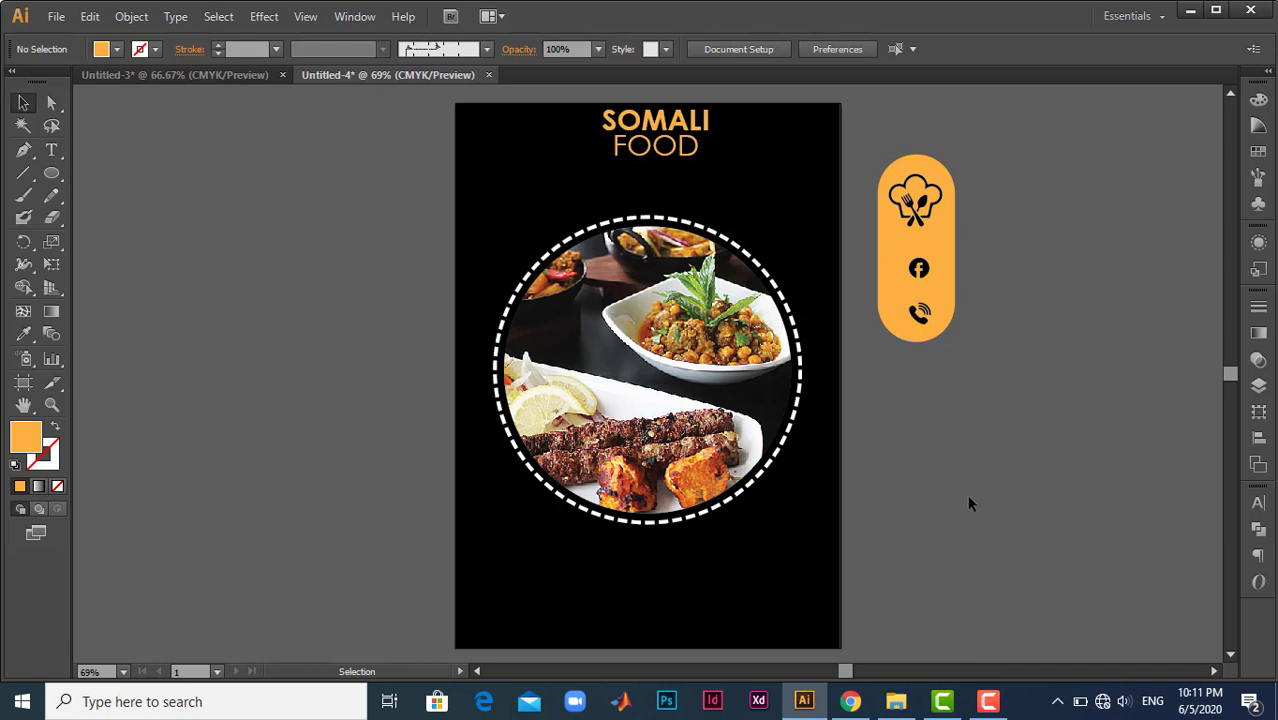
pyautogui.doubleClick(655, 139)
pyautogui.moveTo(613, 147); pyautogui.dragTo(721, 159)
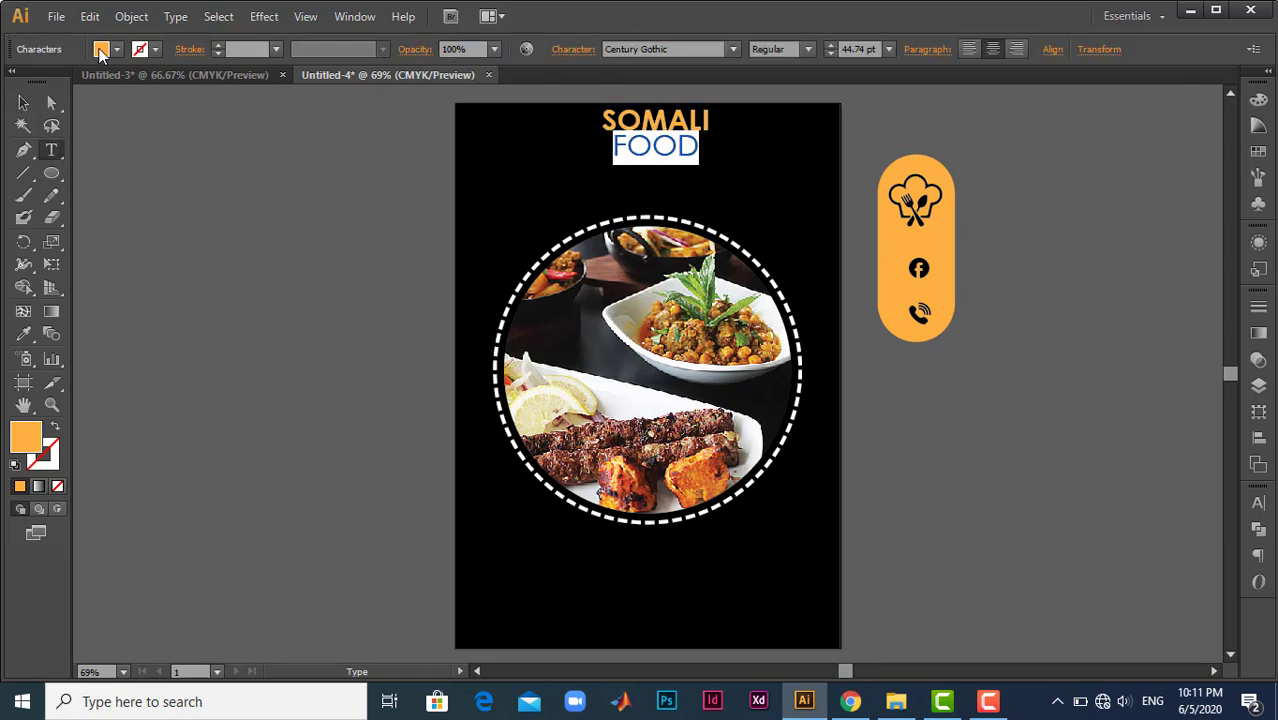
pyautogui.click(23, 102)
pyautogui.click(651, 121)
pyautogui.moveTo(651, 121); pyautogui.dragTo(647, 121)
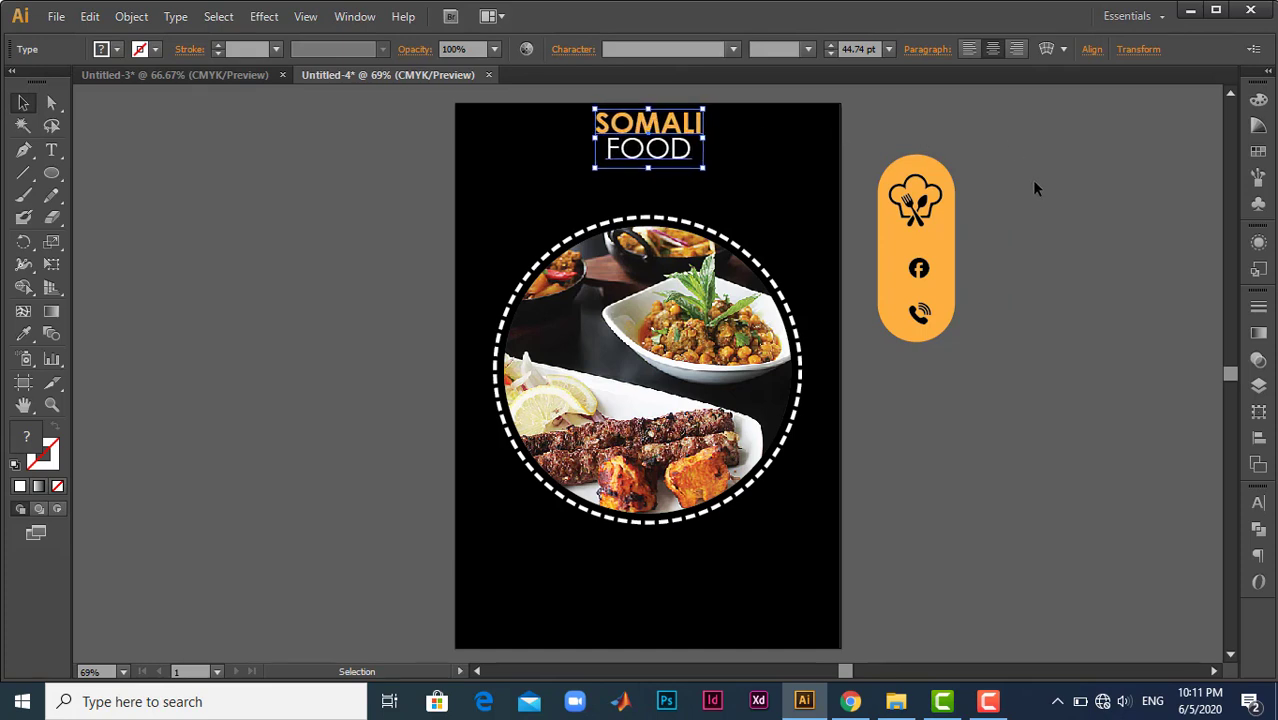
pyautogui.click(1031, 179)
# - Place the chef-hat icon beside the SOMALI FOOD heading, filled white and brought to the front
pyautogui.moveTo(933, 215); pyautogui.dragTo(735, 140)
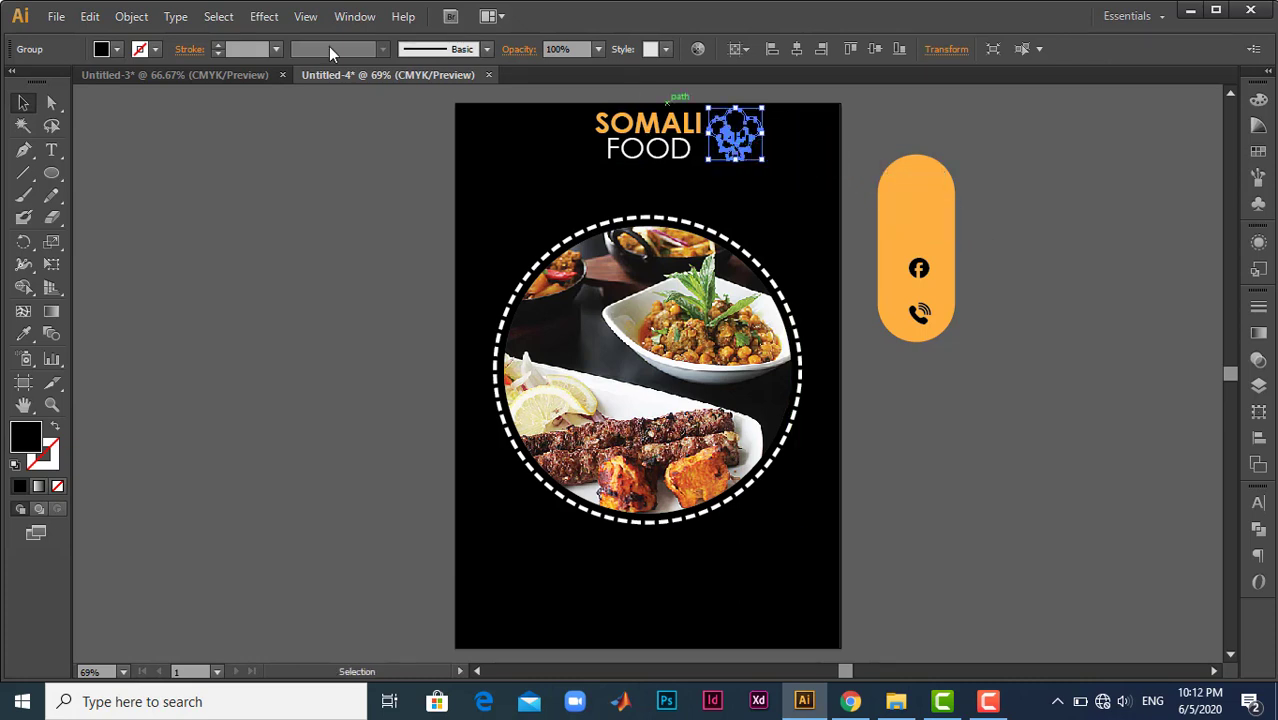
pyautogui.click(40, 86)
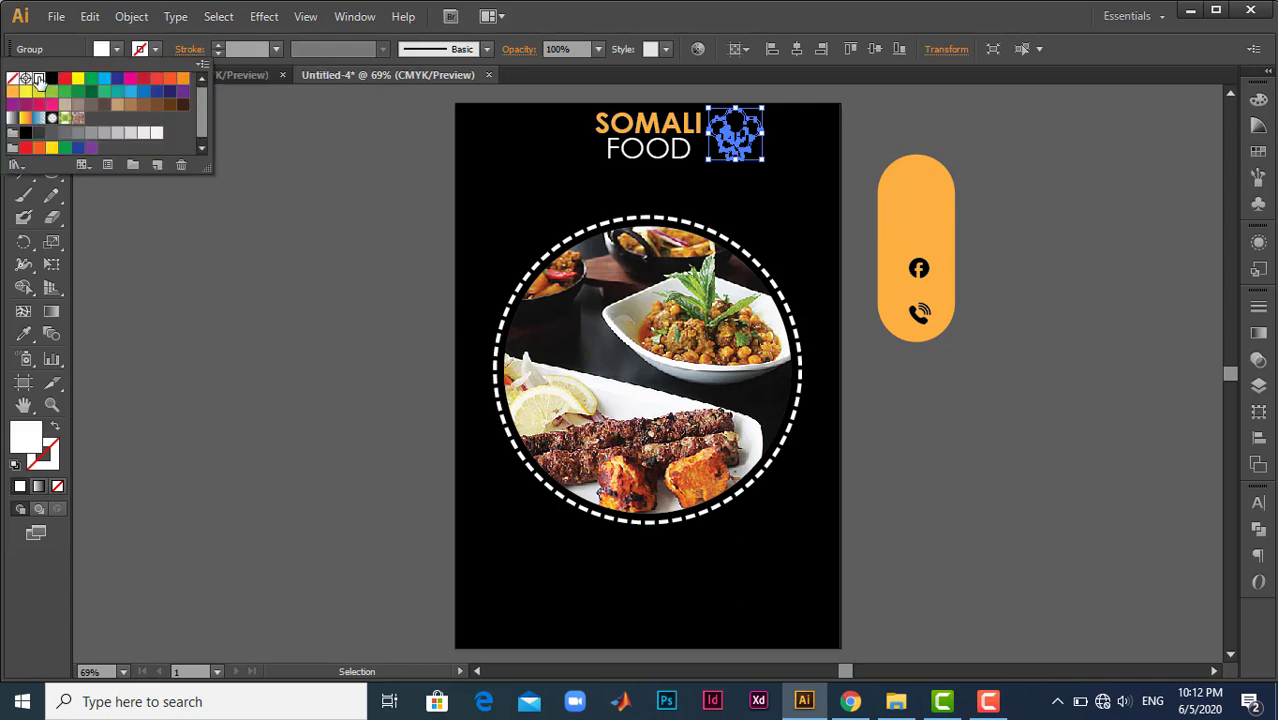
pyautogui.press('ctrl')
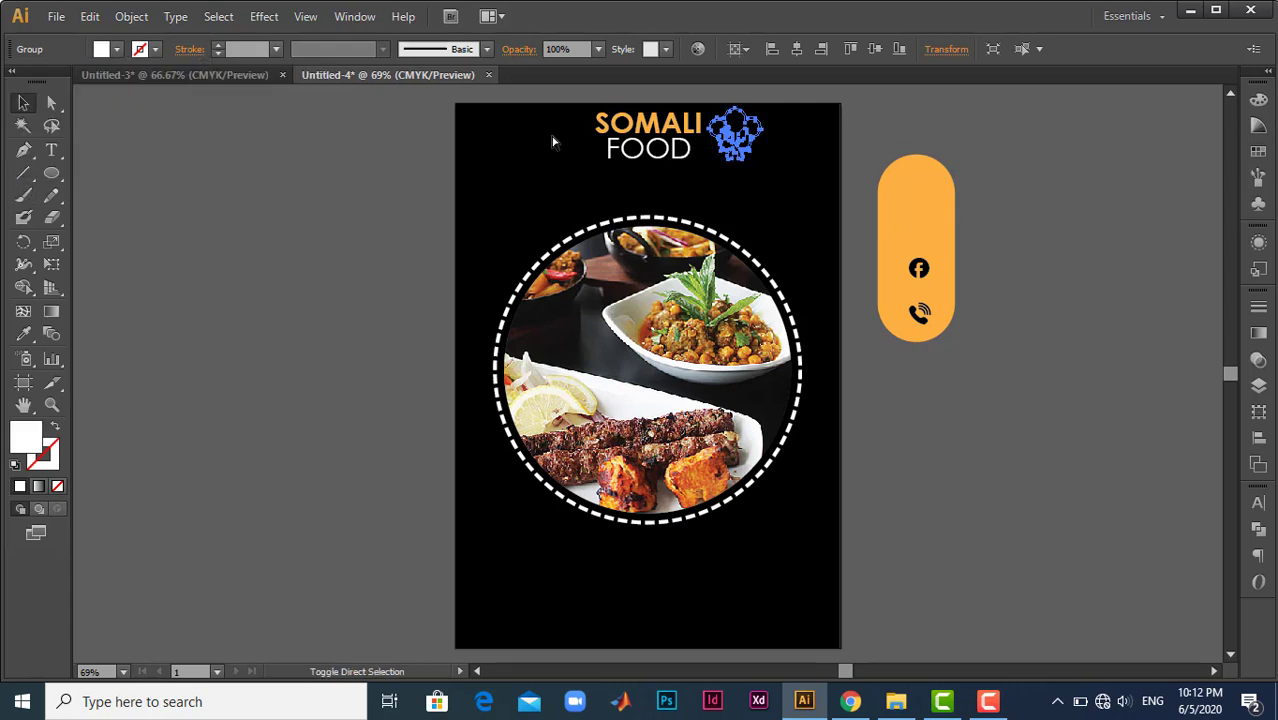
pyautogui.hotkey('ctrl', 'shift', ']')
pyautogui.click(970, 119)
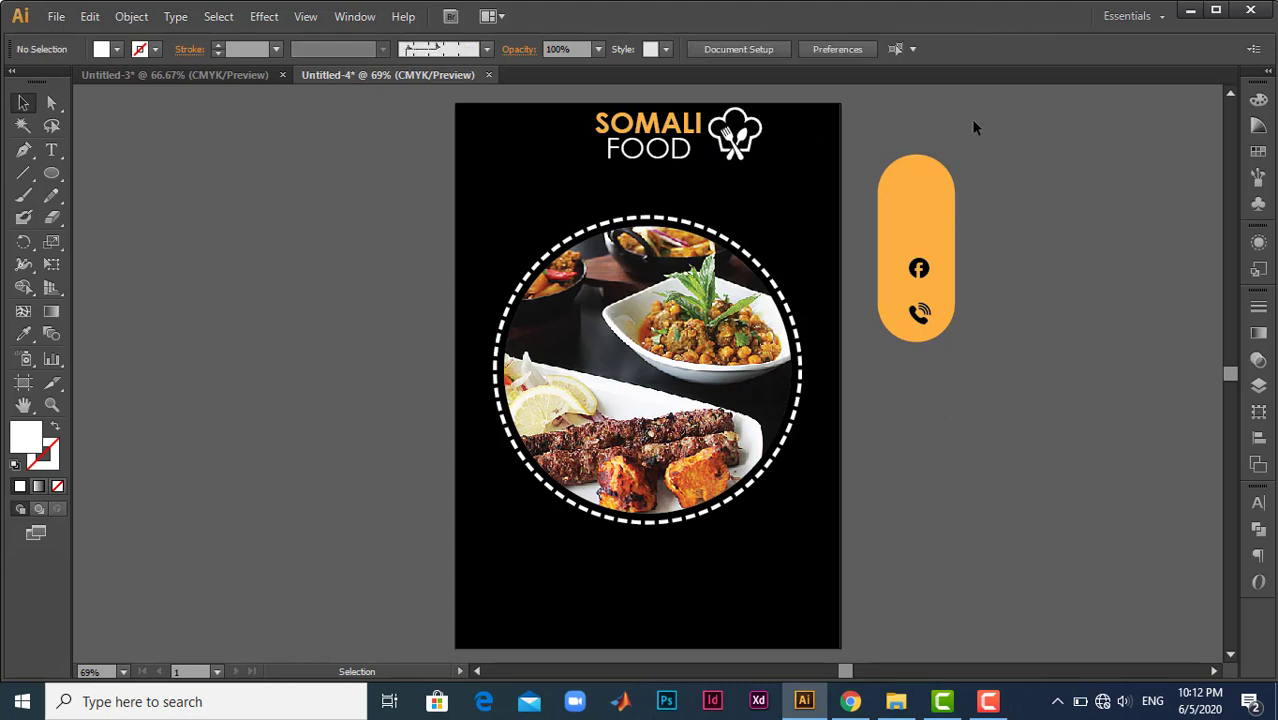
pyautogui.rightClick(741, 151)
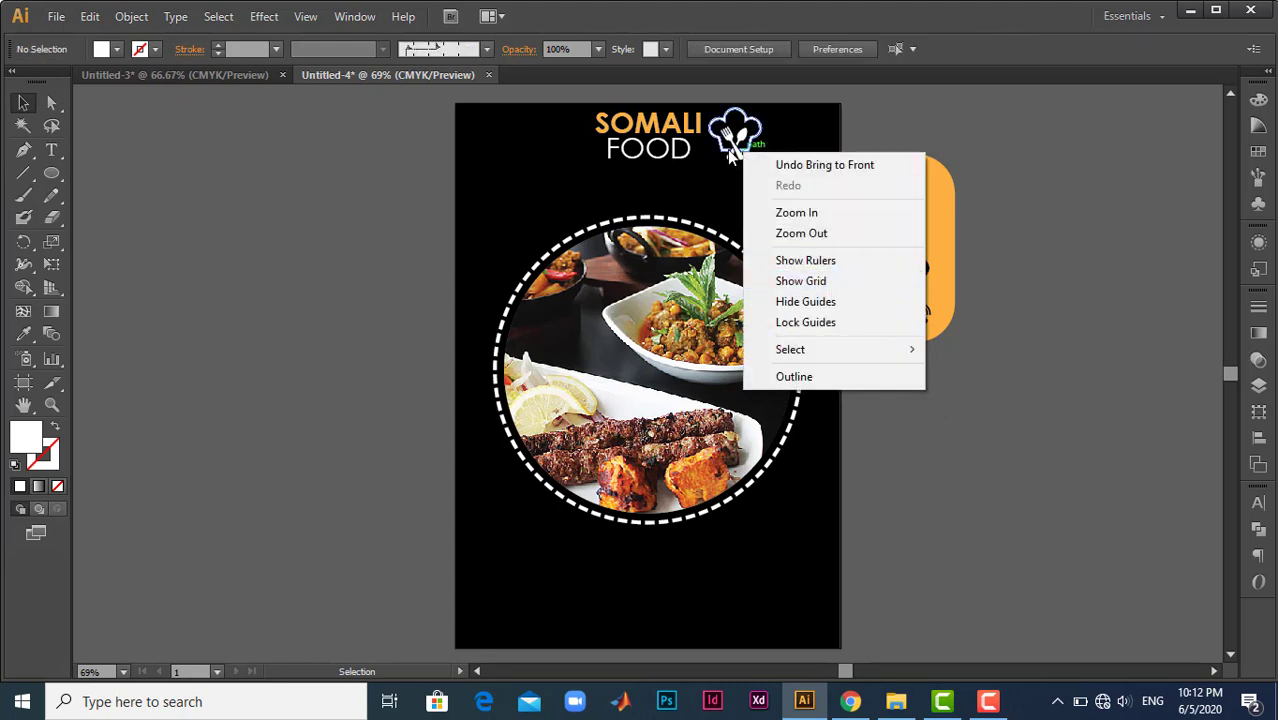
pyautogui.rightClick(729, 152)
pyautogui.moveTo(903, 317)
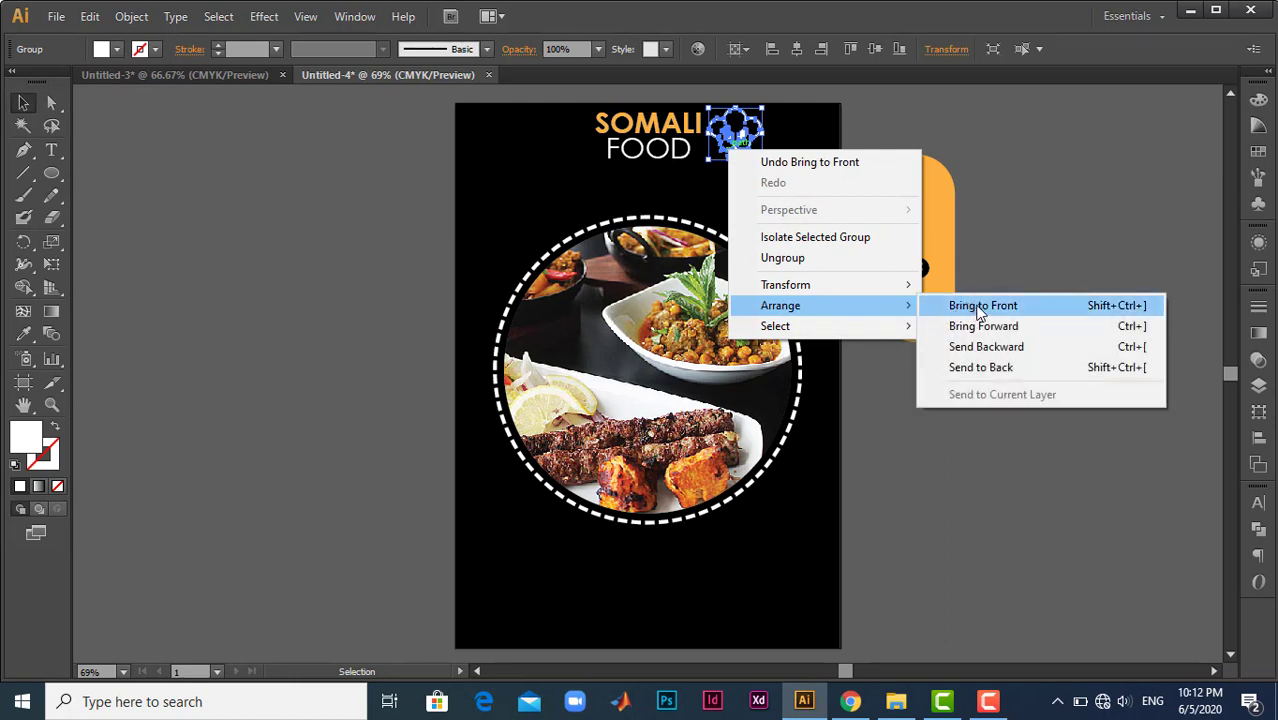
pyautogui.click(900, 140)
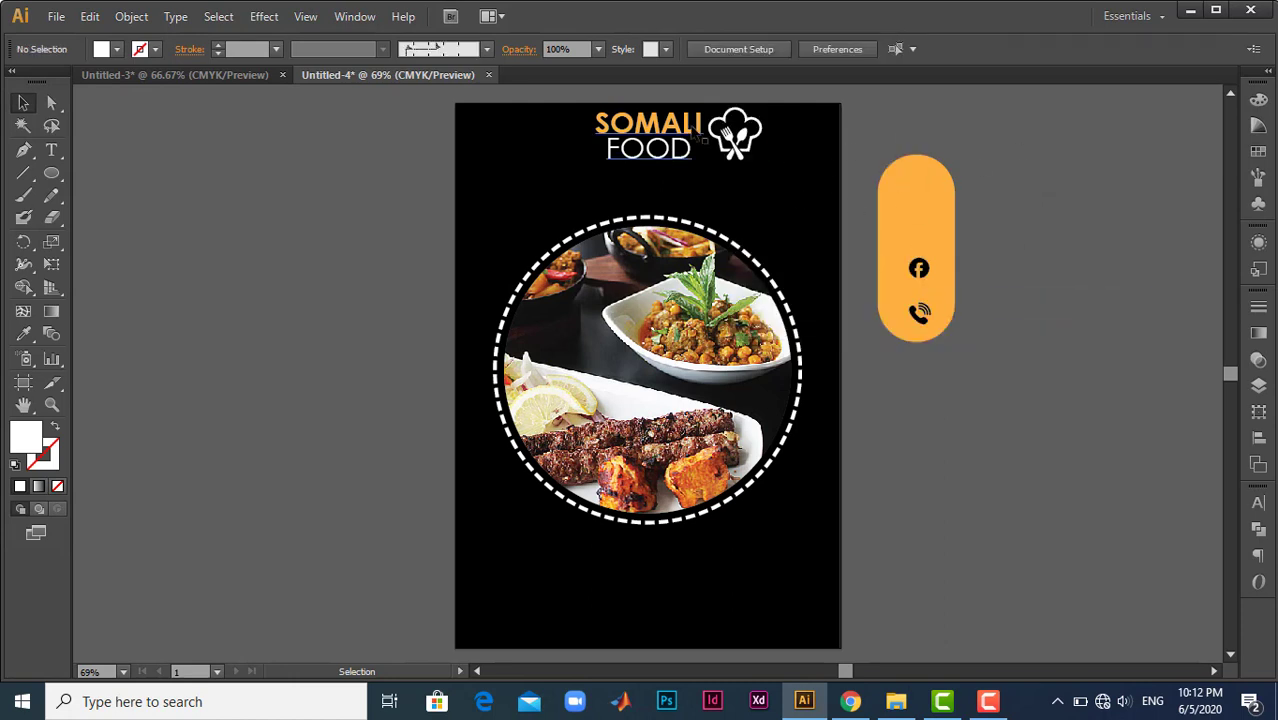
# - Recolour the chef-hat icon with the orange sampled from the rounded shape and nudge the heading slightly away from it
pyautogui.click(690, 122)
pyautogui.moveTo(738, 130); pyautogui.dragTo(749, 132)
pyautogui.press('i')
pyautogui.click(897, 180)
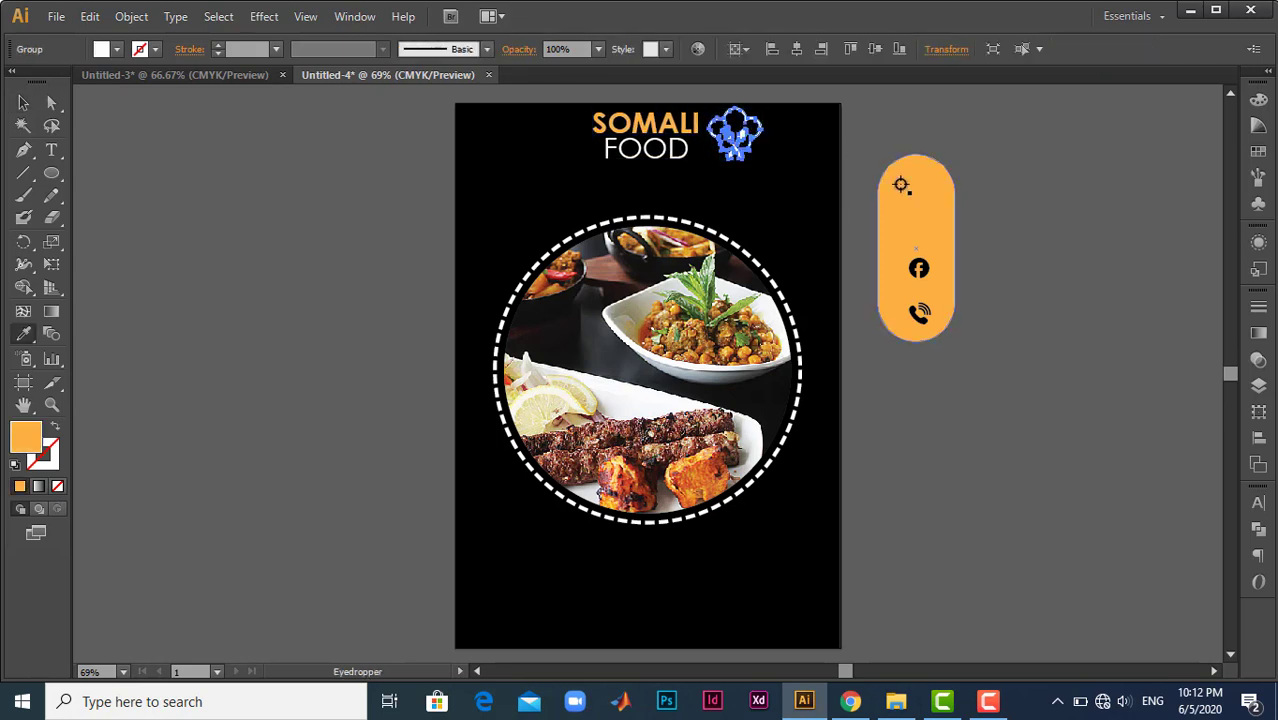
pyautogui.click(23, 104)
pyautogui.click(959, 176)
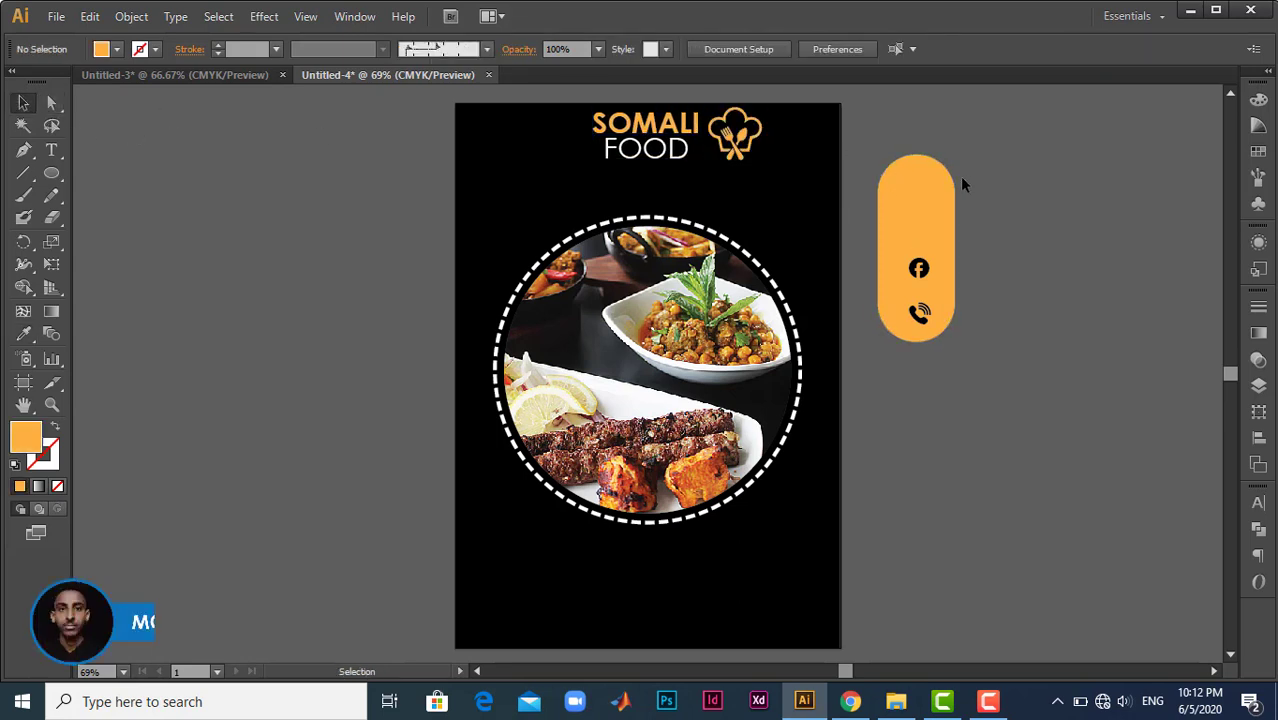
# - Shift the SOMALI FOOD heading slightly left and enlarge it a little to match the chef-hat icon's height
pyautogui.click(603, 148)
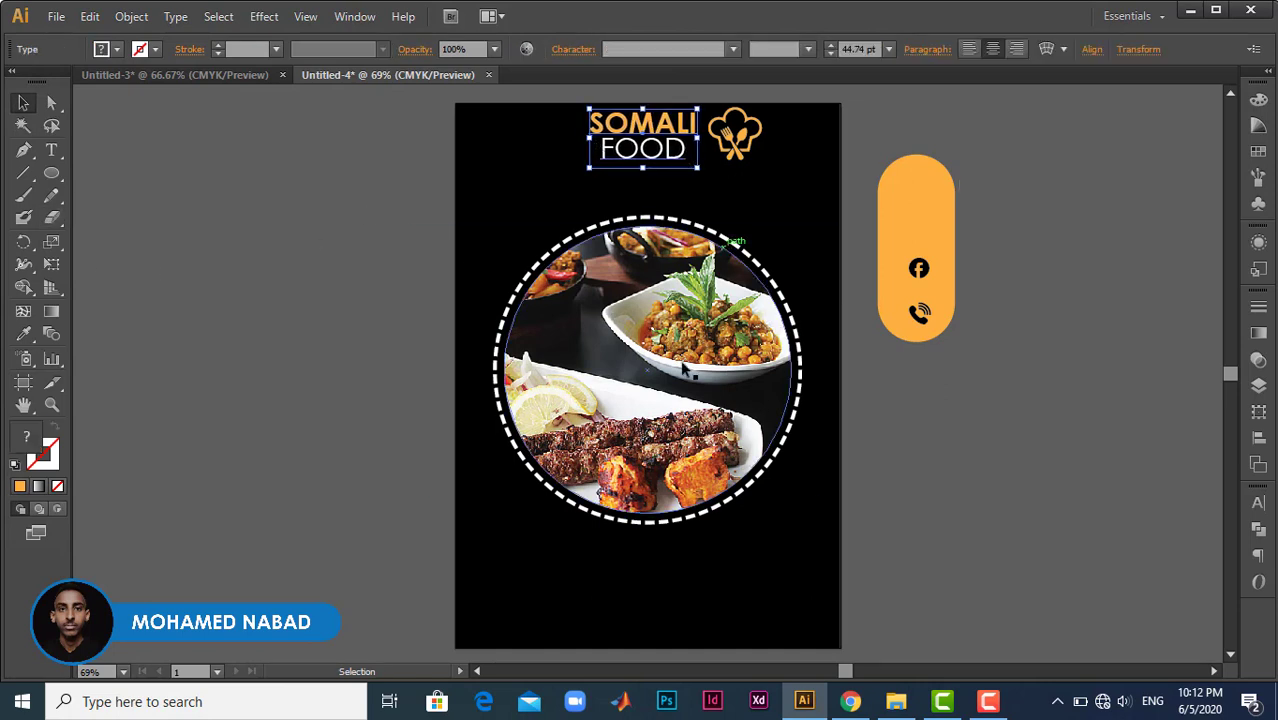
pyautogui.click(926, 170)
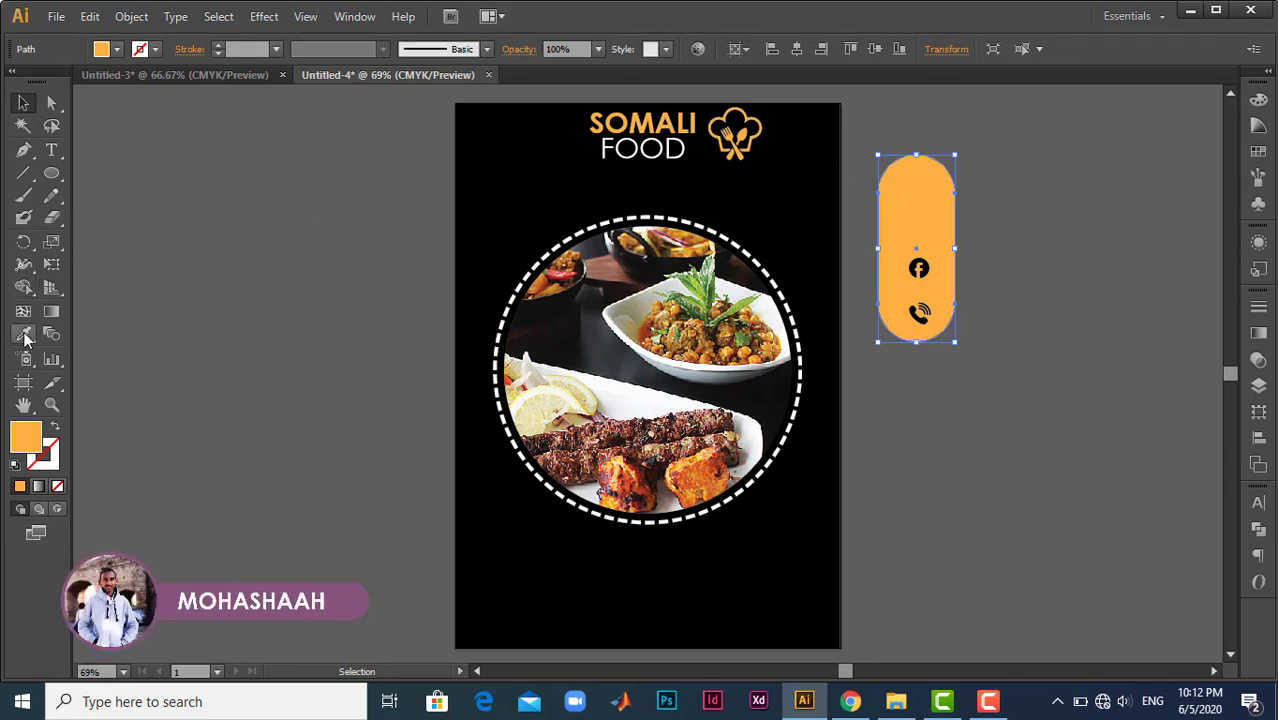
pyautogui.click(1020, 182)
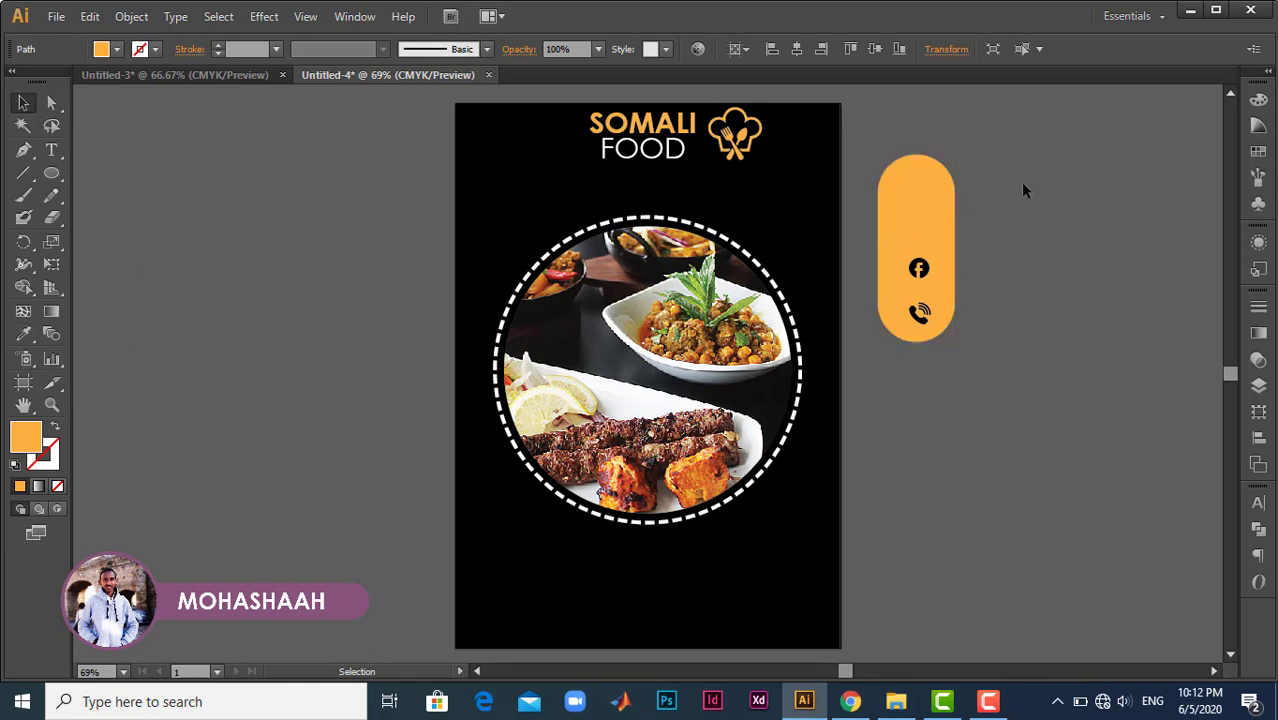
pyautogui.click(652, 143)
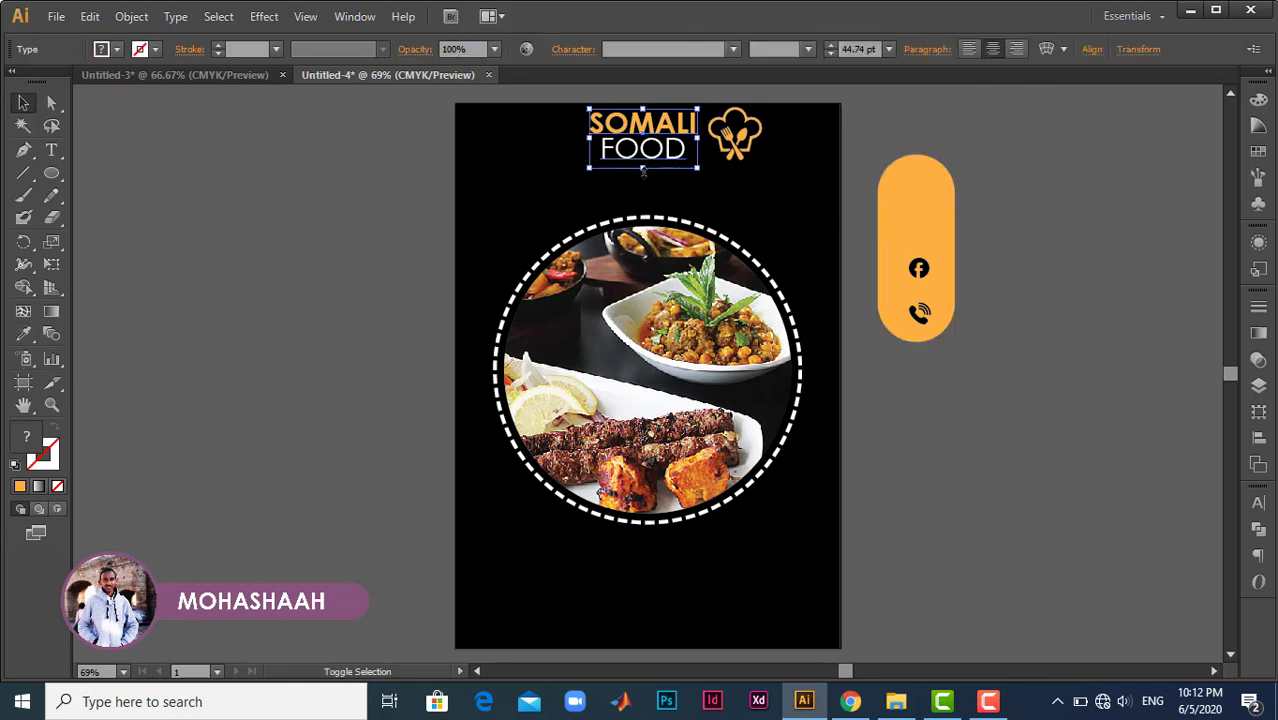
pyautogui.moveTo(643, 168); pyautogui.dragTo(645, 172)
pyautogui.click(1007, 127)
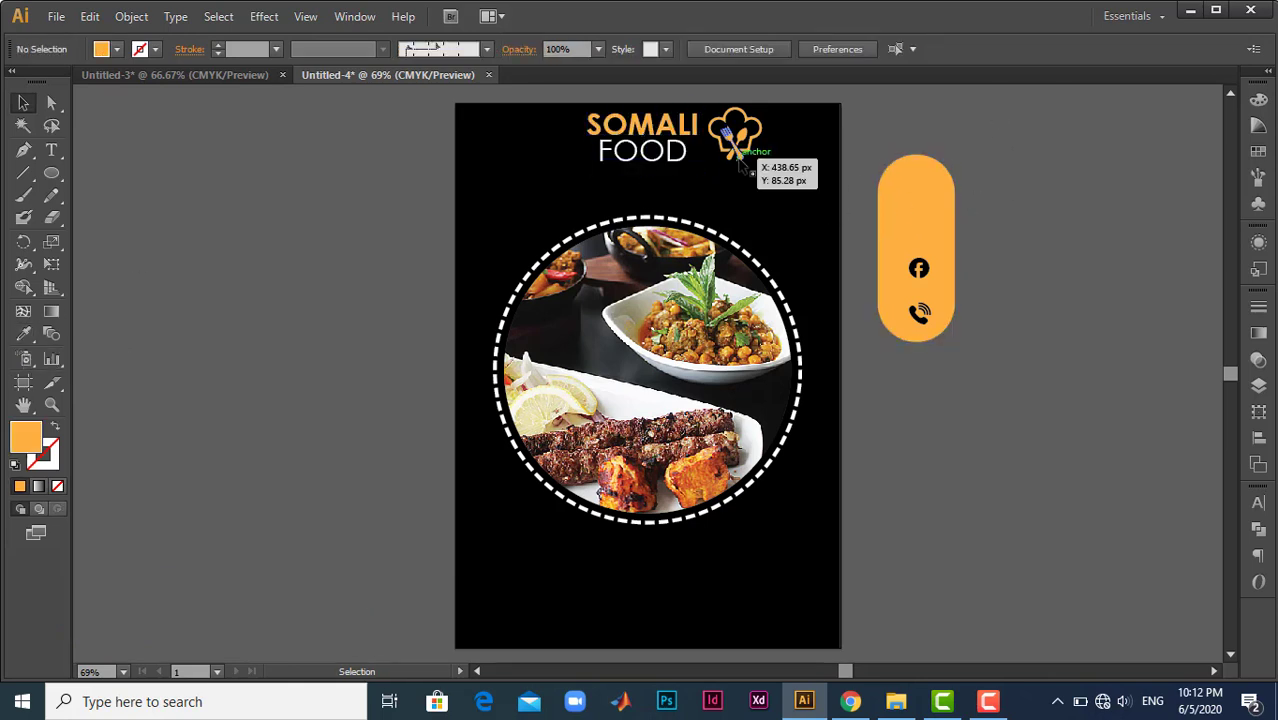
# - Draw an orange circle over the lower-right edge of the ringed photo and shift it slightly outward
pyautogui.click(53, 174)
pyautogui.click(97, 214)
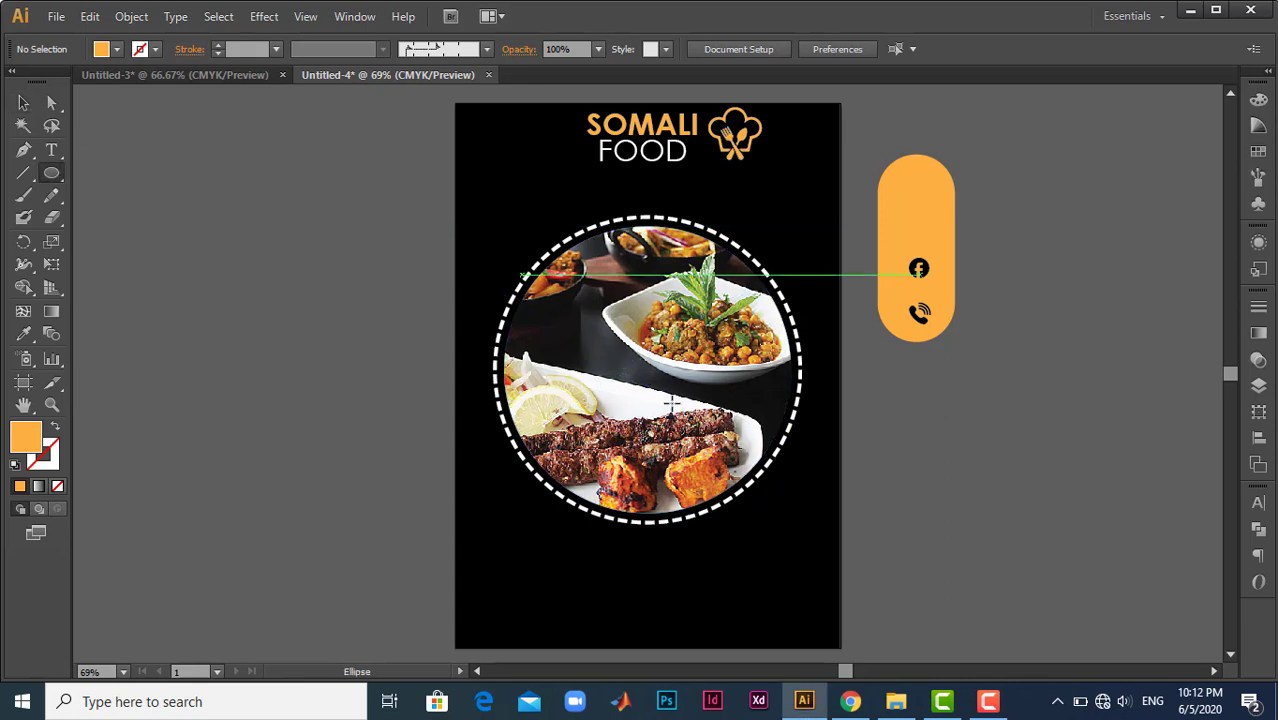
pyautogui.moveTo(760, 428); pyautogui.dragTo(804, 470)
pyautogui.click(22, 104)
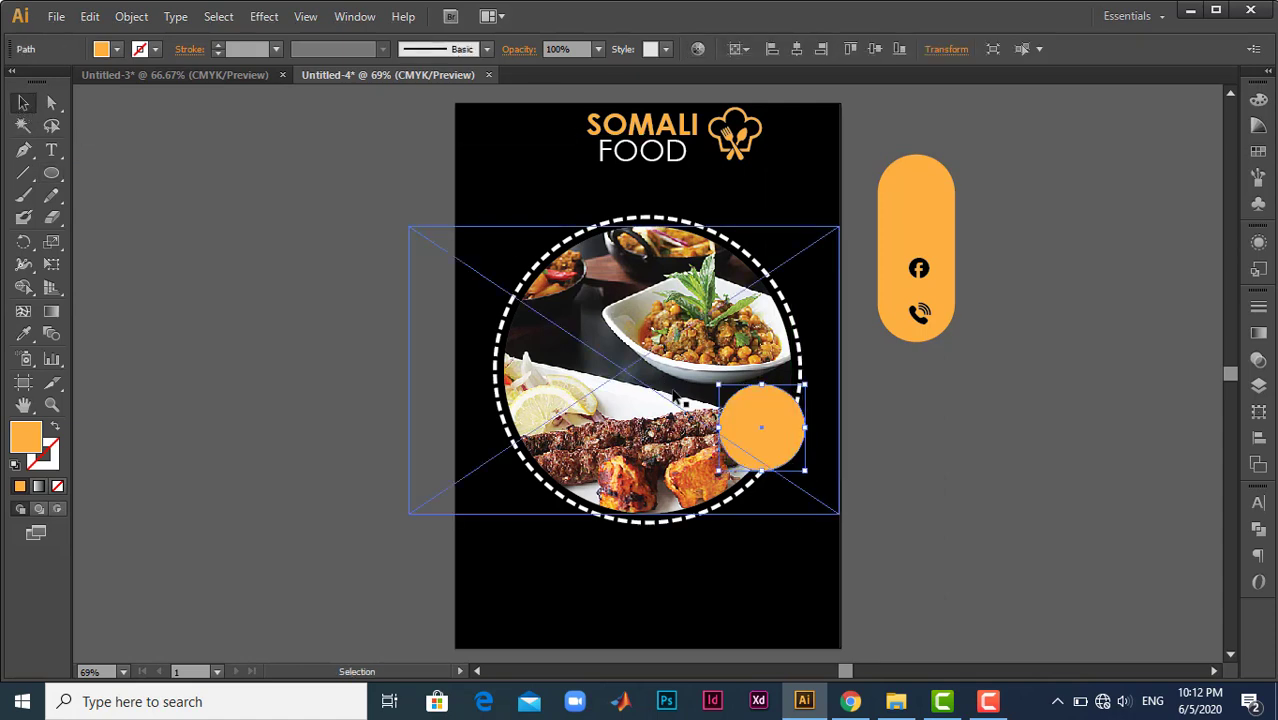
pyautogui.moveTo(747, 422); pyautogui.dragTo(783, 428)
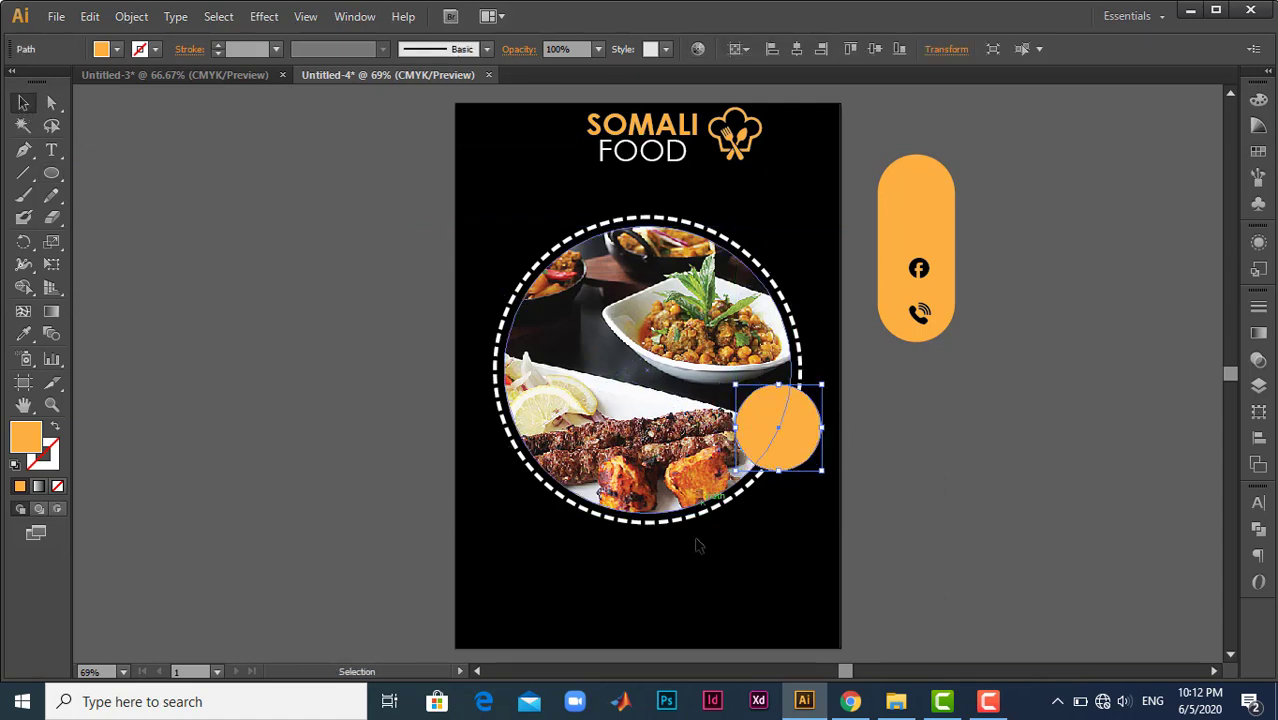
# - Scale the food photo and its dashed ring down together slightly around their shared centre
pyautogui.click(678, 532)
pyautogui.keyDown('shift'); pyautogui.click(697, 528); pyautogui.keyUp('shift')
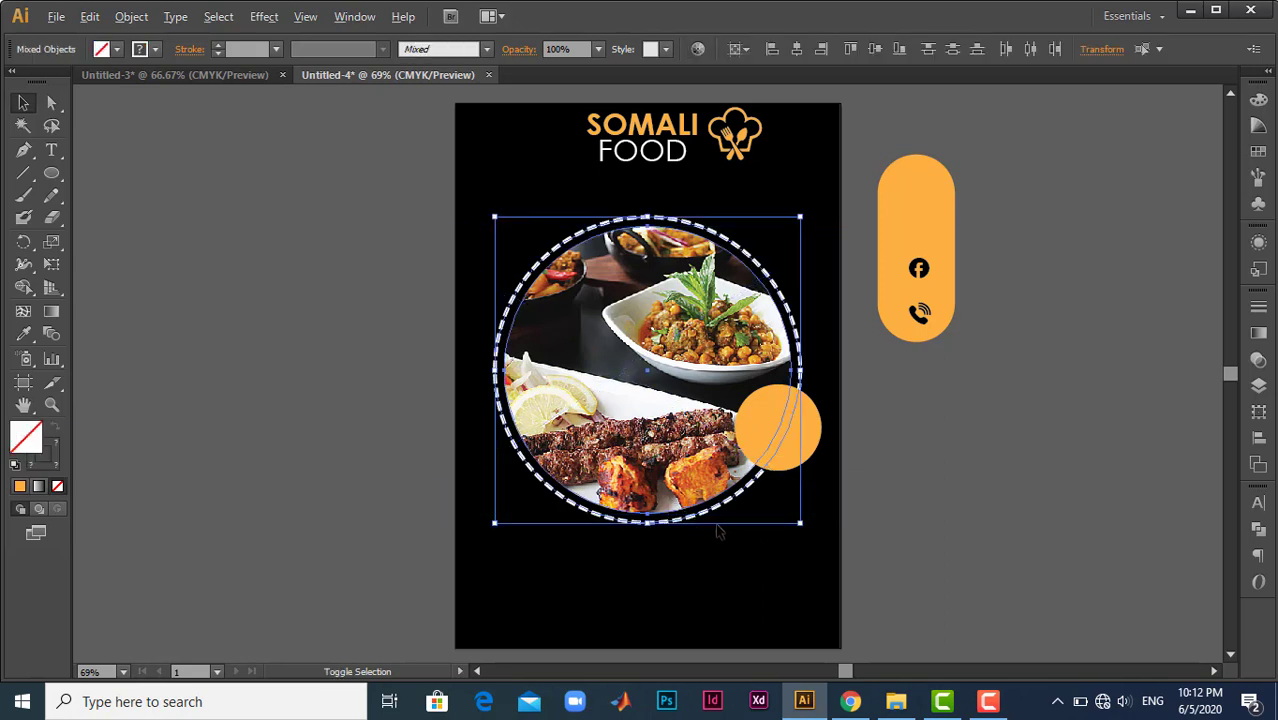
pyautogui.moveTo(797, 522); pyautogui.dragTo(795, 520)
pyautogui.click(991, 445)
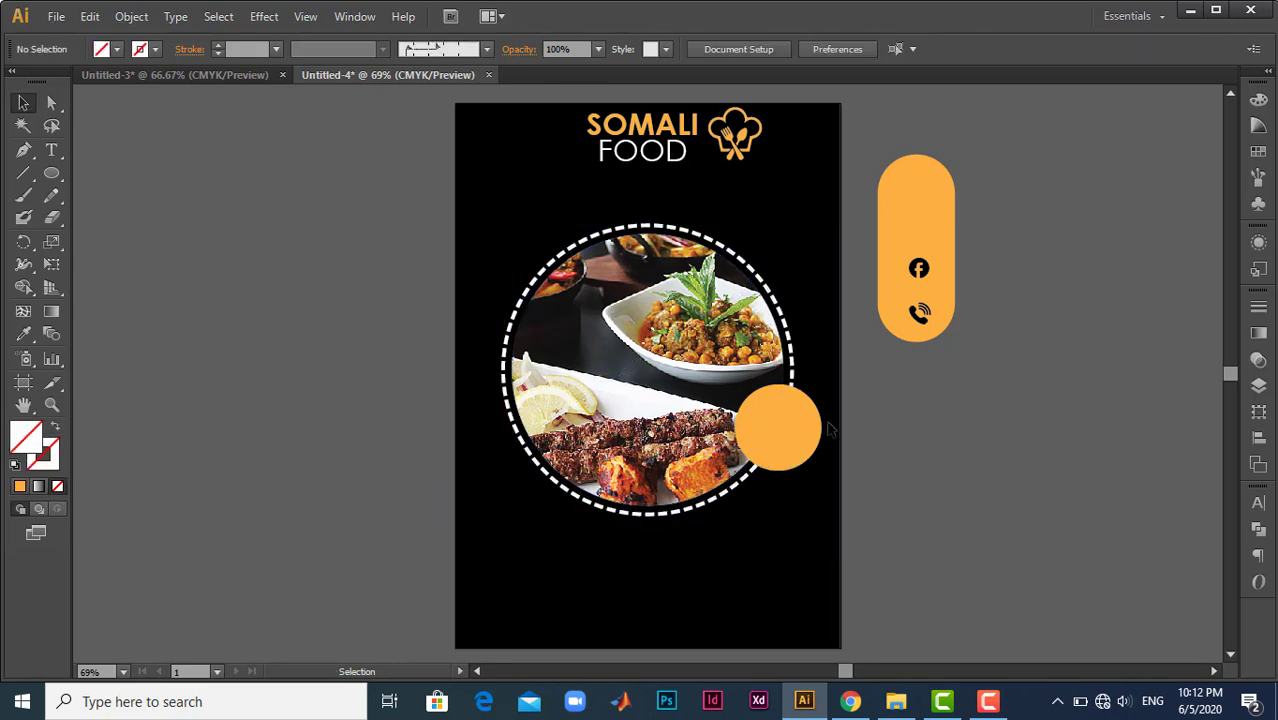
# - Shrink the orange circle, then duplicate it in place and enlarge the copy slightly around the same centre
pyautogui.moveTo(778, 437); pyautogui.dragTo(785, 460)
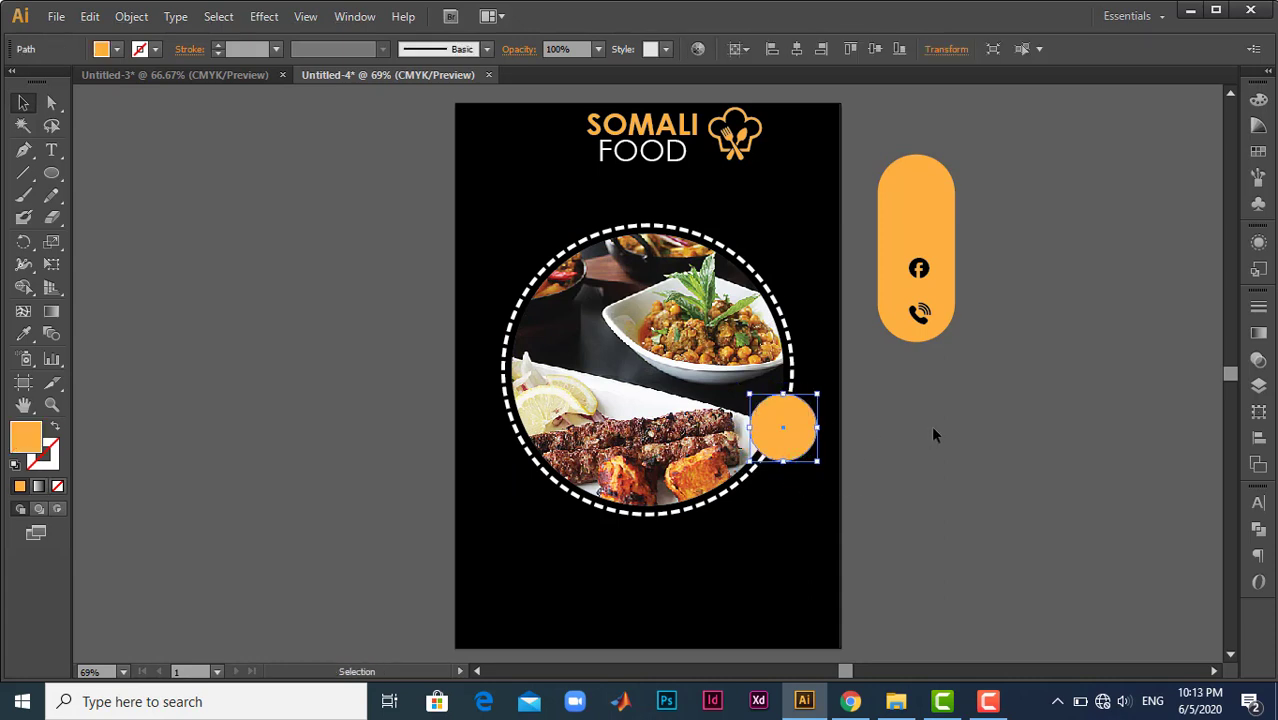
pyautogui.click(108, 198)
pyautogui.click(788, 450)
pyautogui.press('a')
pyautogui.press('v')
pyautogui.moveTo(819, 464); pyautogui.dragTo(825, 468)
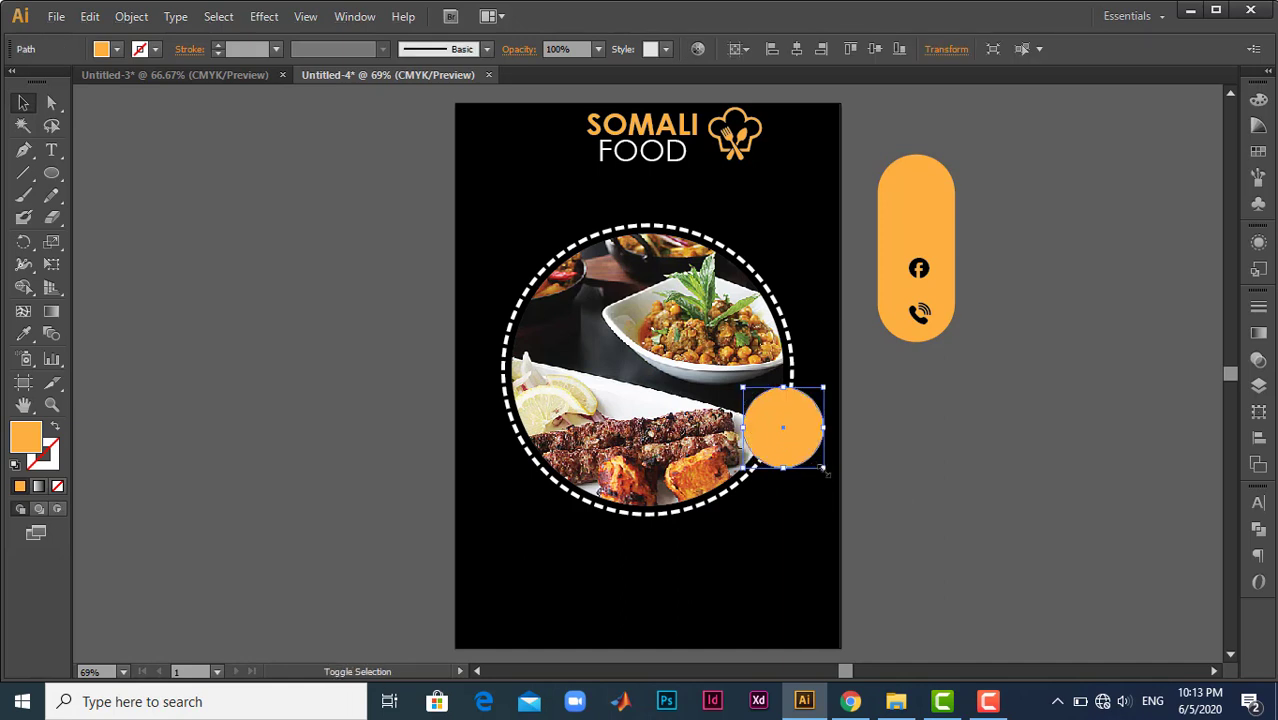
# - Turn the larger circle into an unfilled ring with a 3 pt orange stroke and tighten it around the inner circle
pyautogui.click(56, 428)
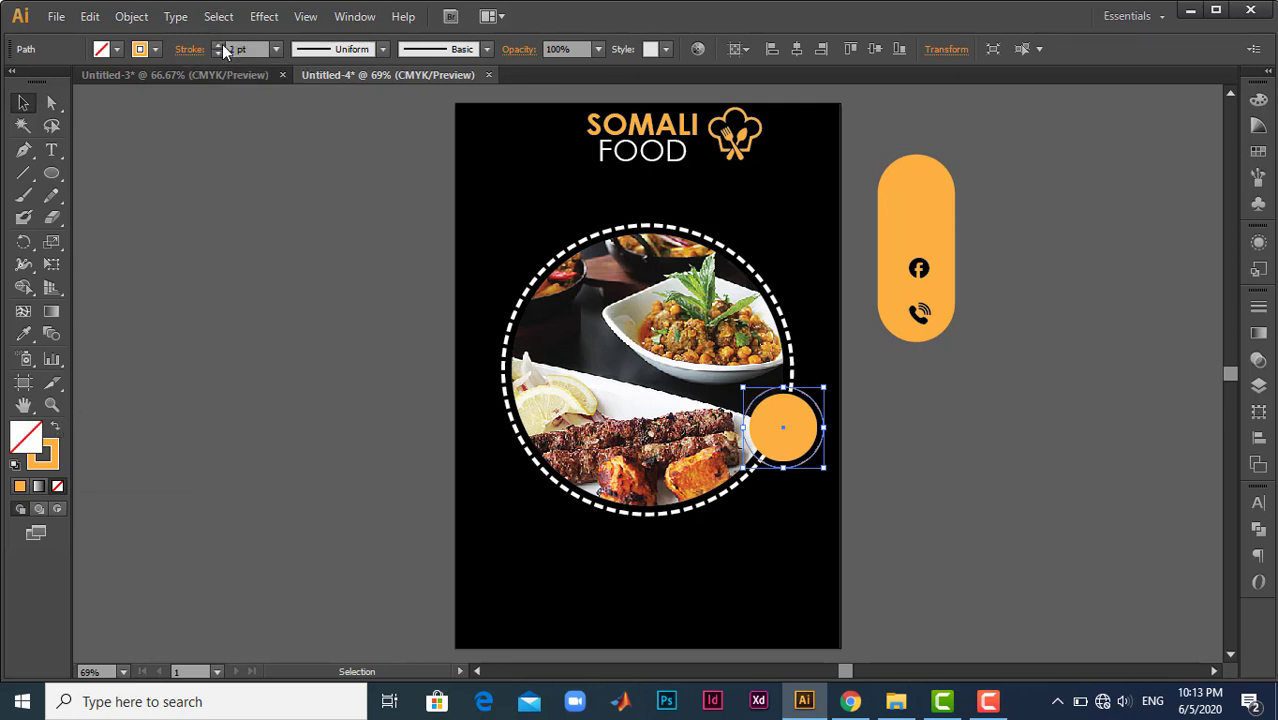
pyautogui.click(141, 49)
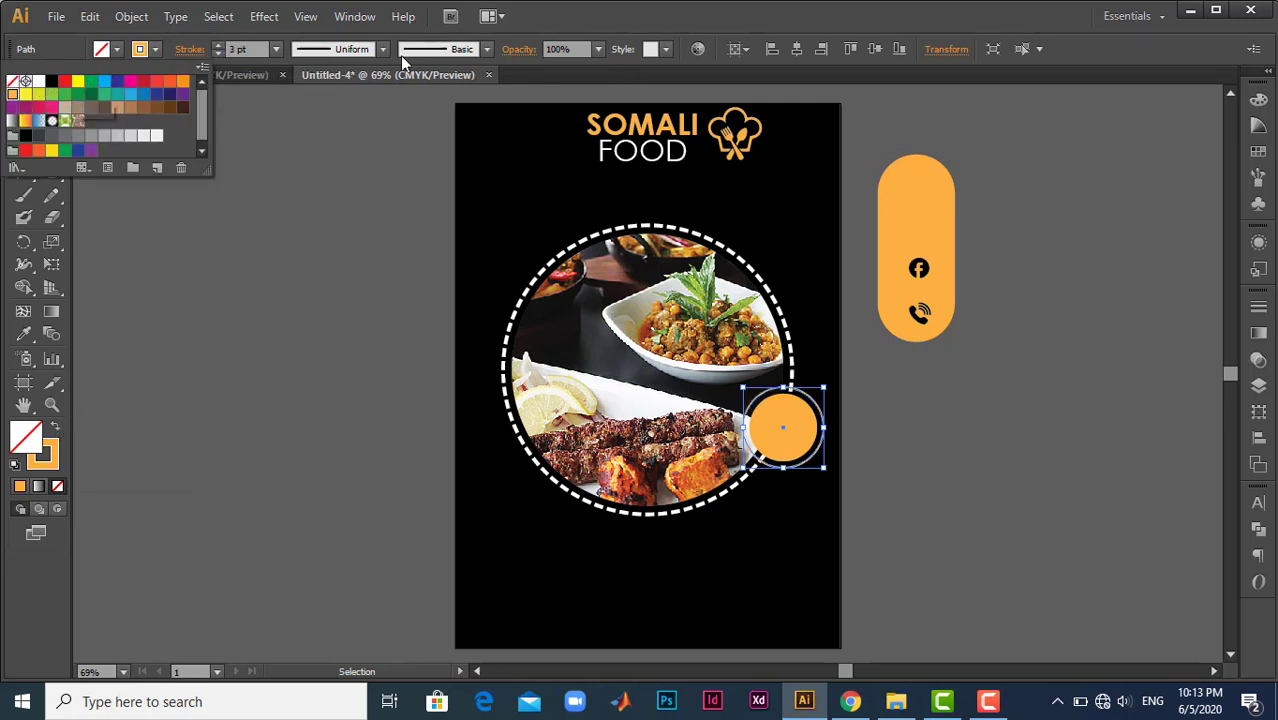
pyautogui.hotkey('alt', 'shift')
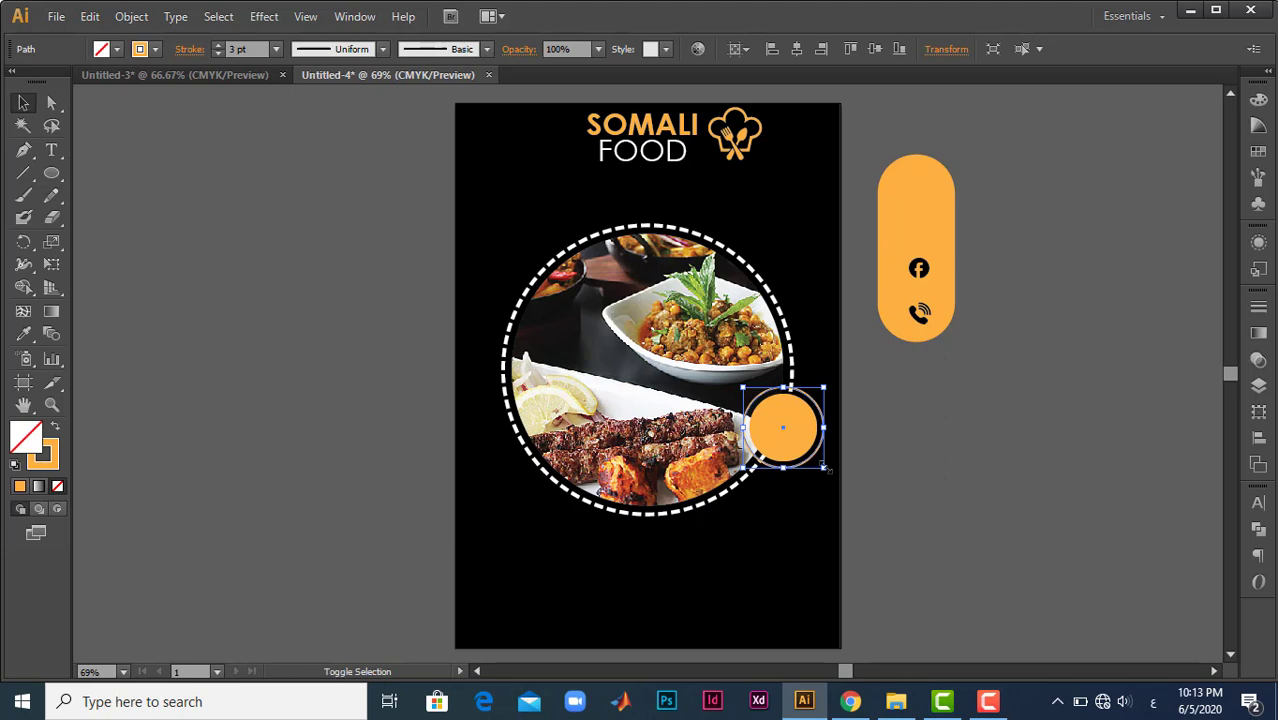
pyautogui.moveTo(825, 467)
pyautogui.mouseDown()
pyautogui.moveTo(838, 470)
pyautogui.moveTo(822, 466)
pyautogui.mouseUp()
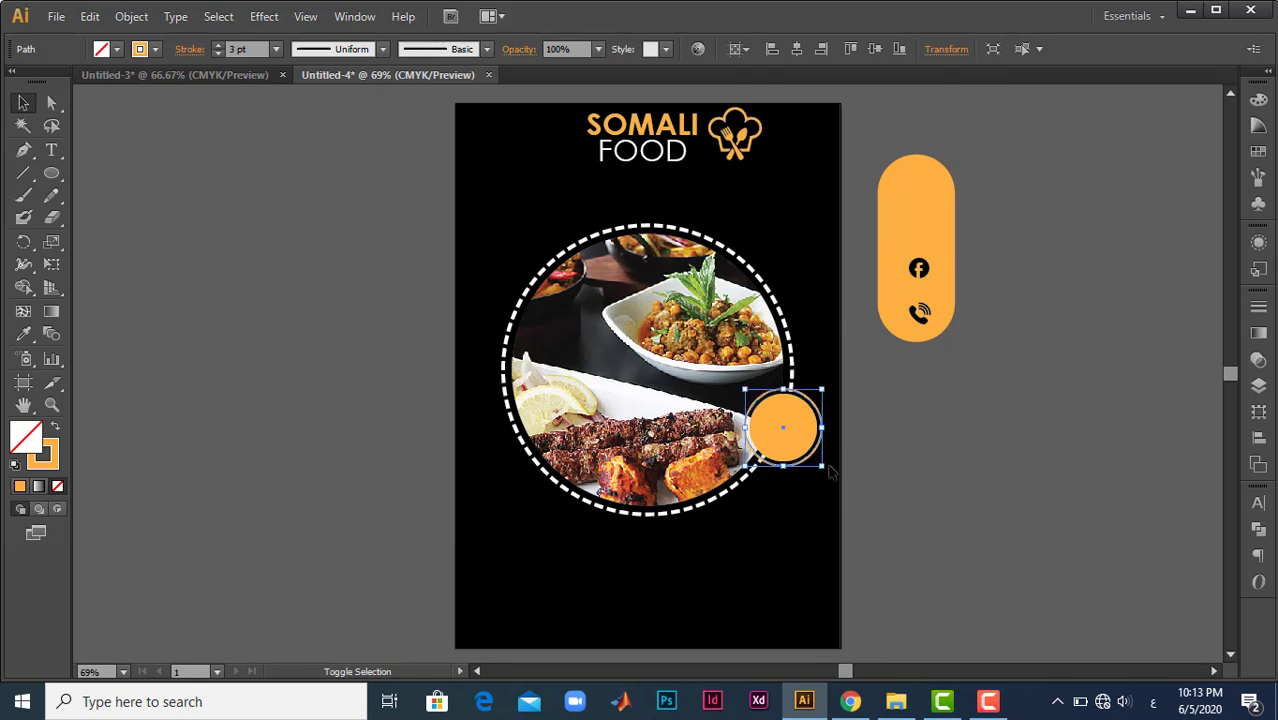
pyautogui.click(840, 503)
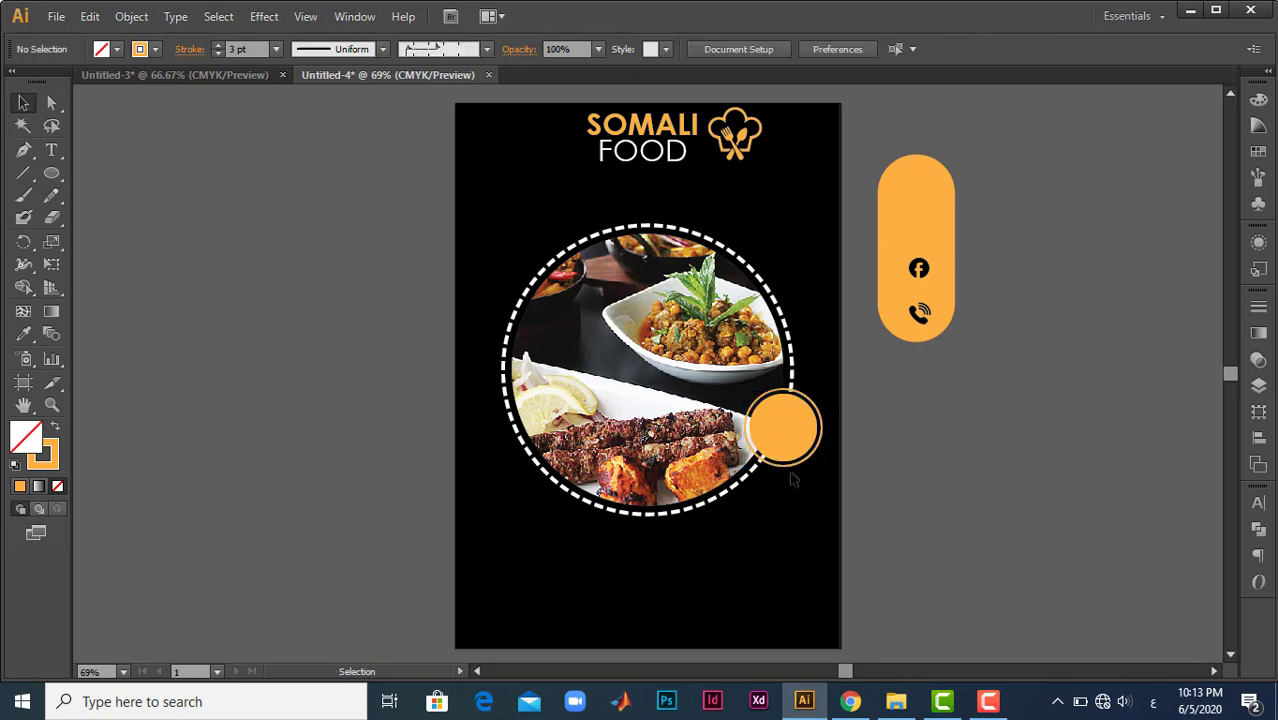
# - Add the black two-line text 40% OFF inside the orange circle and reduce it to 33.84 pt
pyautogui.click(785, 430)
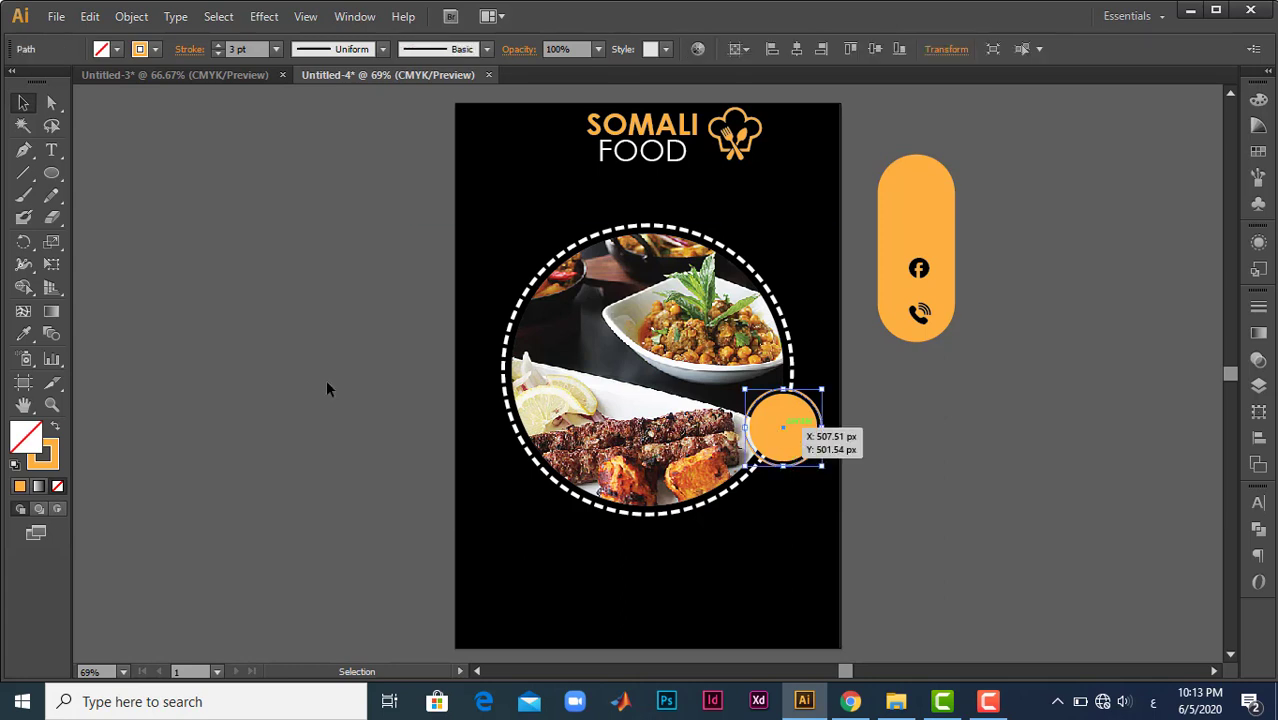
pyautogui.click(51, 151)
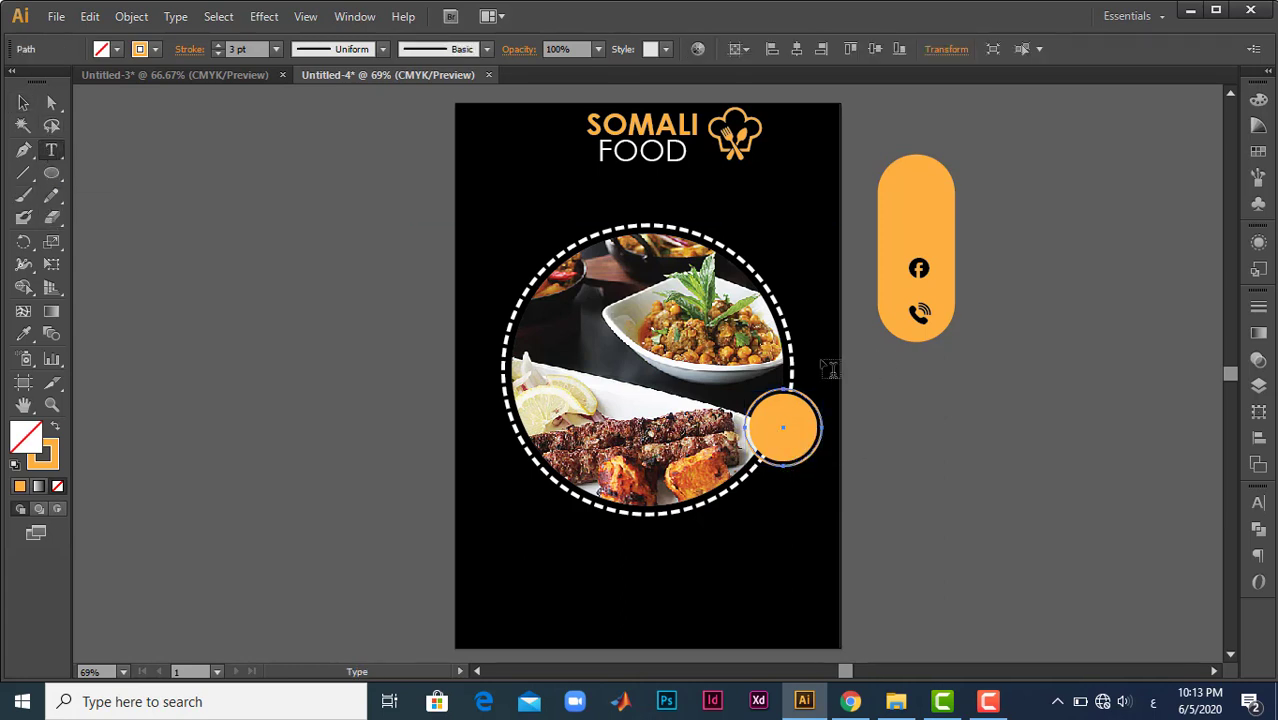
pyautogui.click(789, 439)
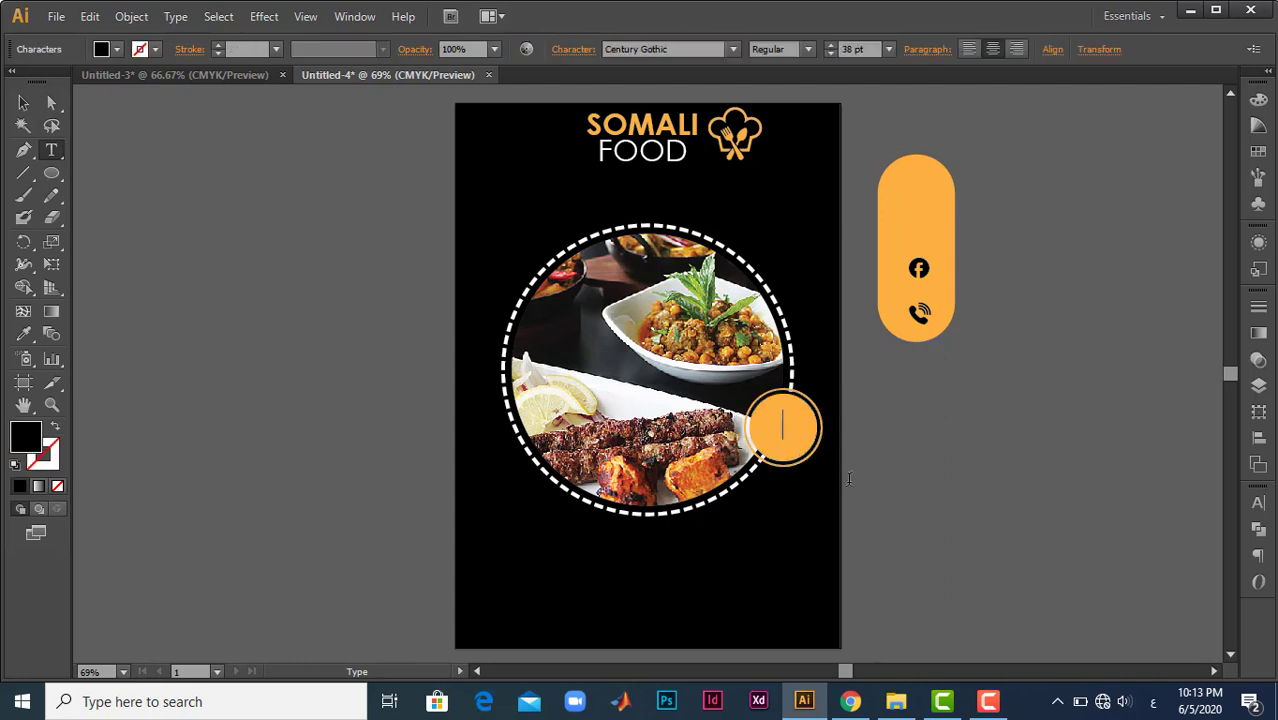
pyautogui.write('40%')
pyautogui.press('Return')
pyautogui.write('OFF')
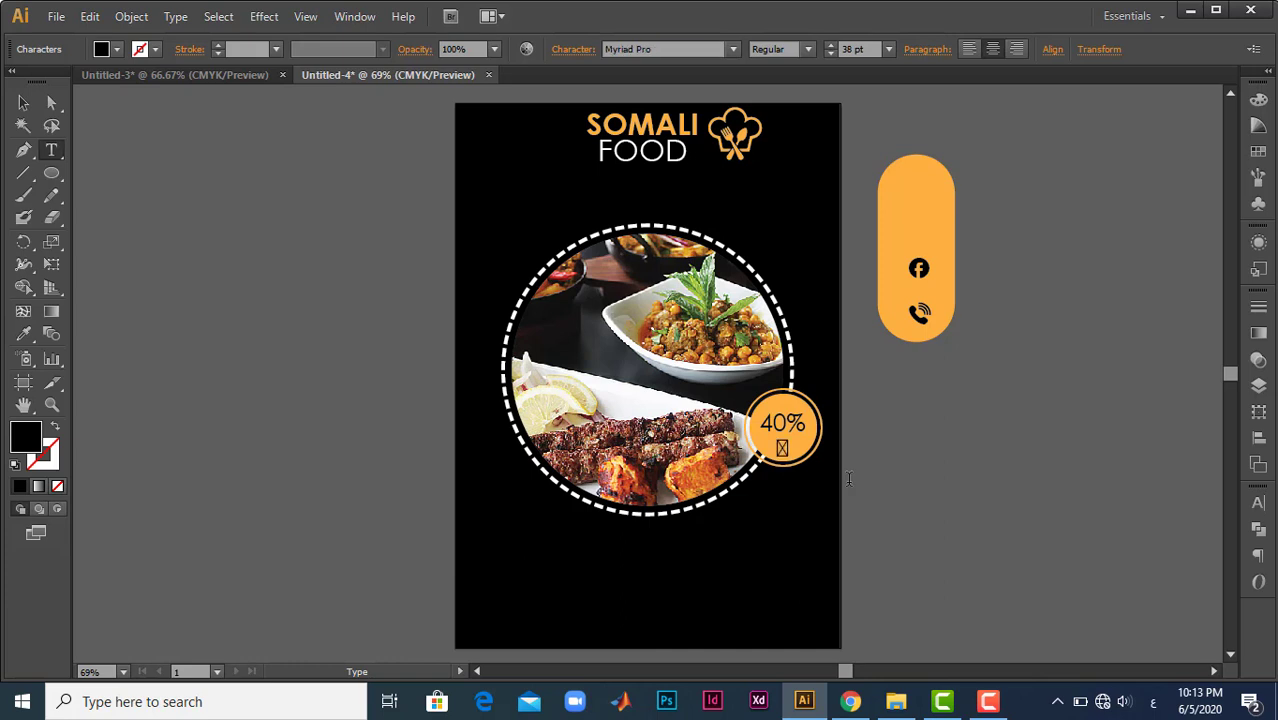
pyautogui.press('Escape')
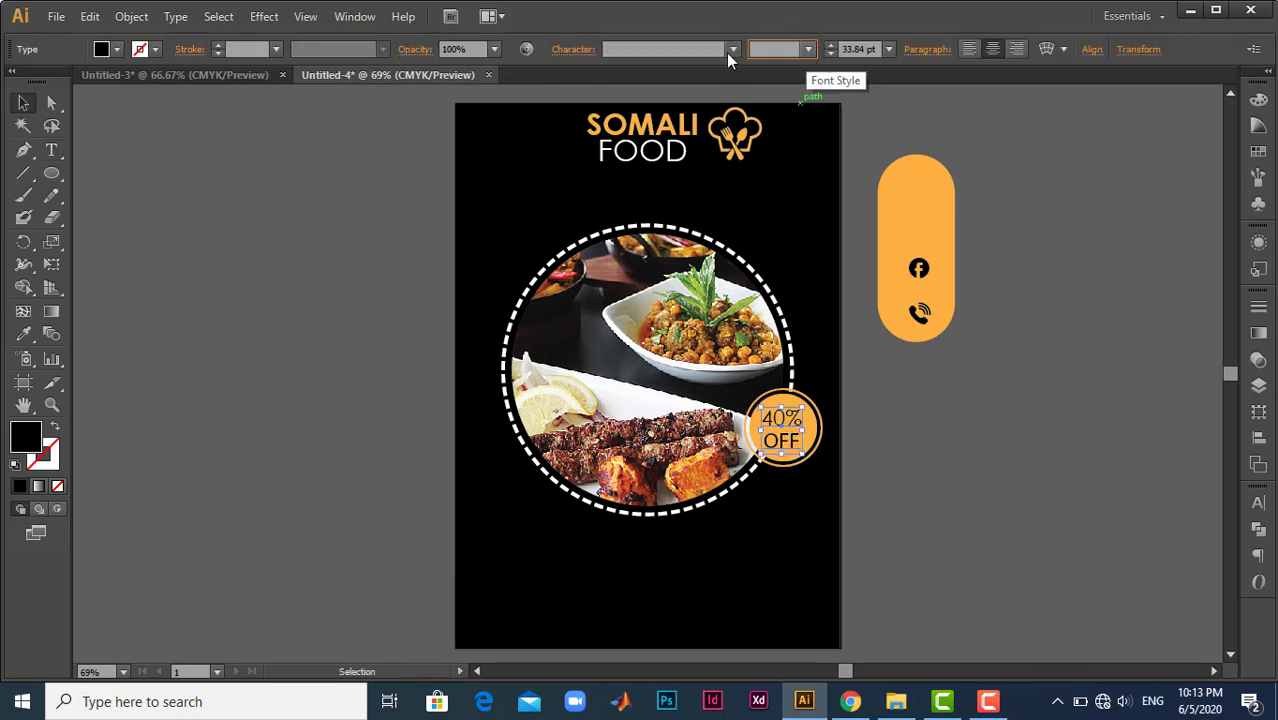
# - Set the 40% OFF badge text to Century Gothic in the Bold style
pyautogui.click(696, 50)
pyautogui.press('Return')
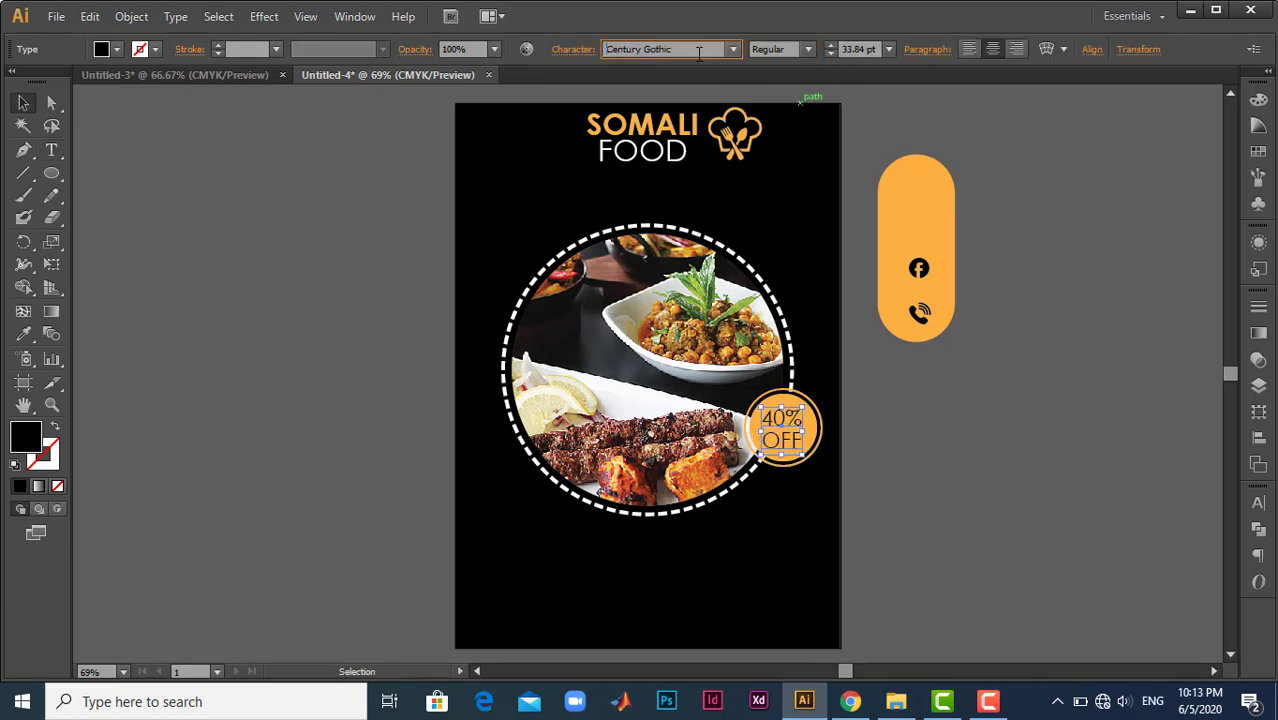
pyautogui.click(806, 49)
pyautogui.click(779, 110)
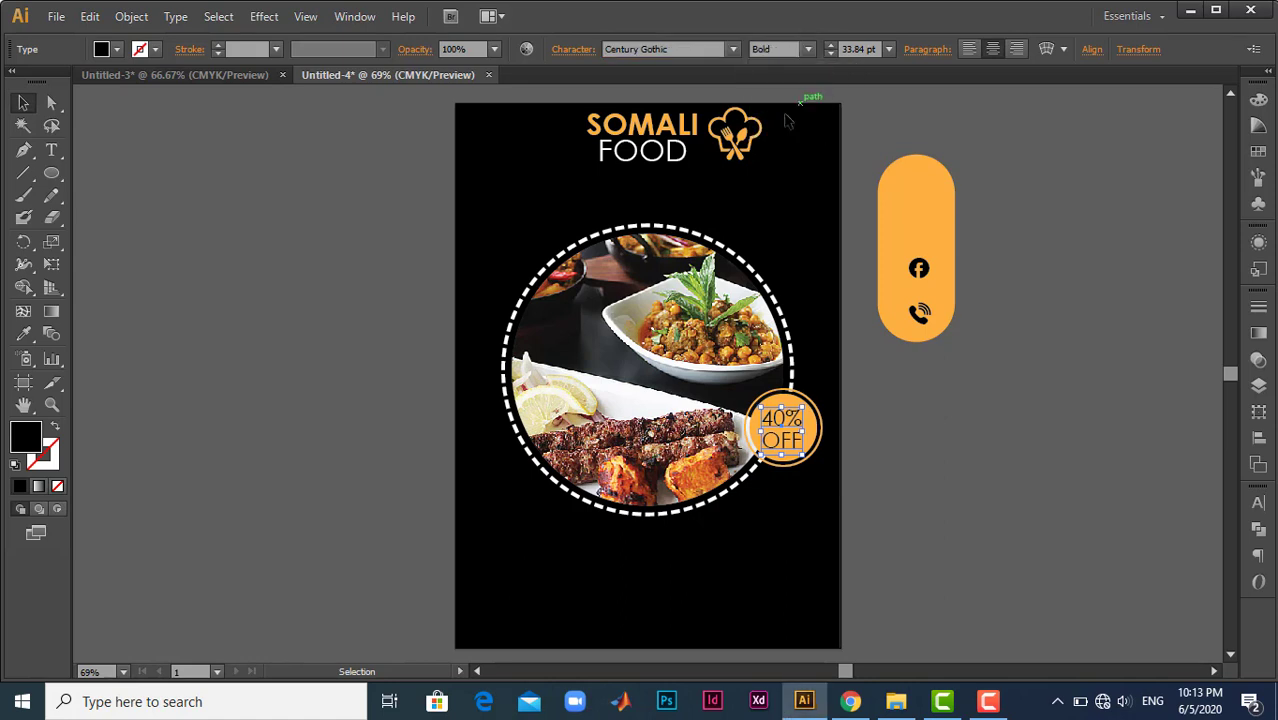
pyautogui.click(1004, 459)
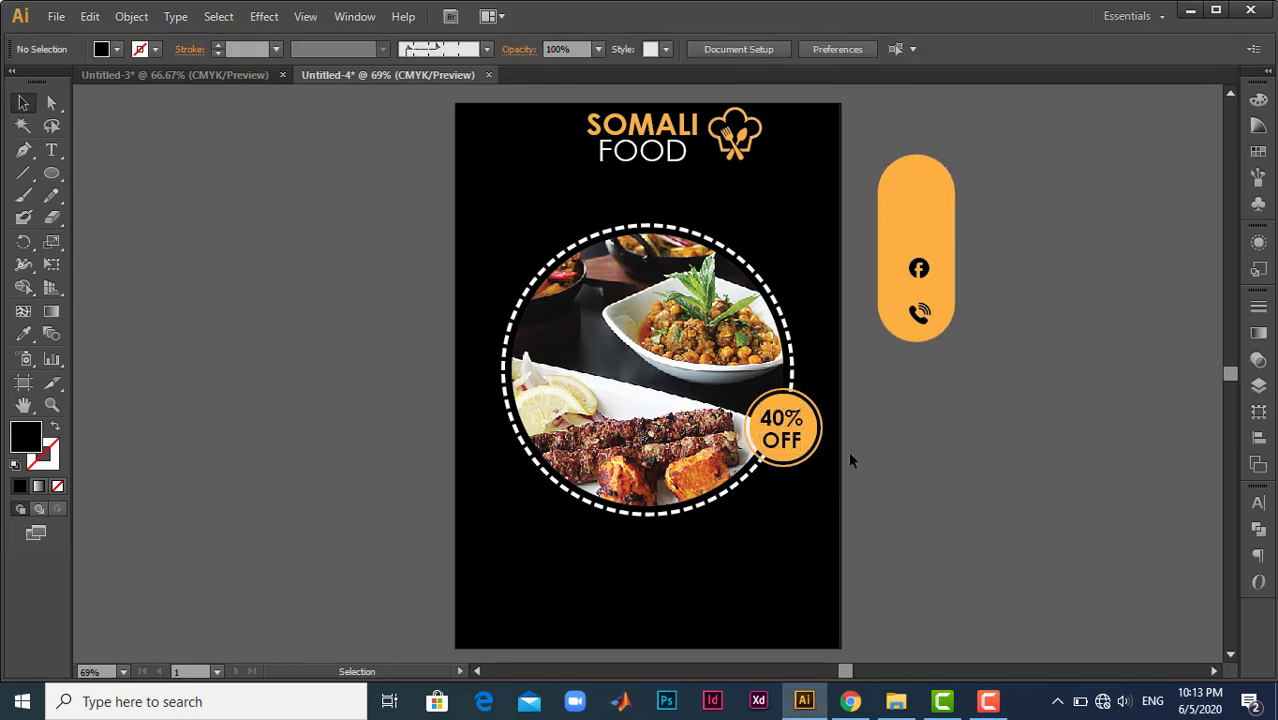
# - Move the food photo, its dashed ring and the 40% OFF badge up together slightly
pyautogui.scroll(-2, 944, 478)
pyautogui.scroll(2, 944, 478)
pyautogui.moveTo(757, 497); pyautogui.dragTo(550, 370)
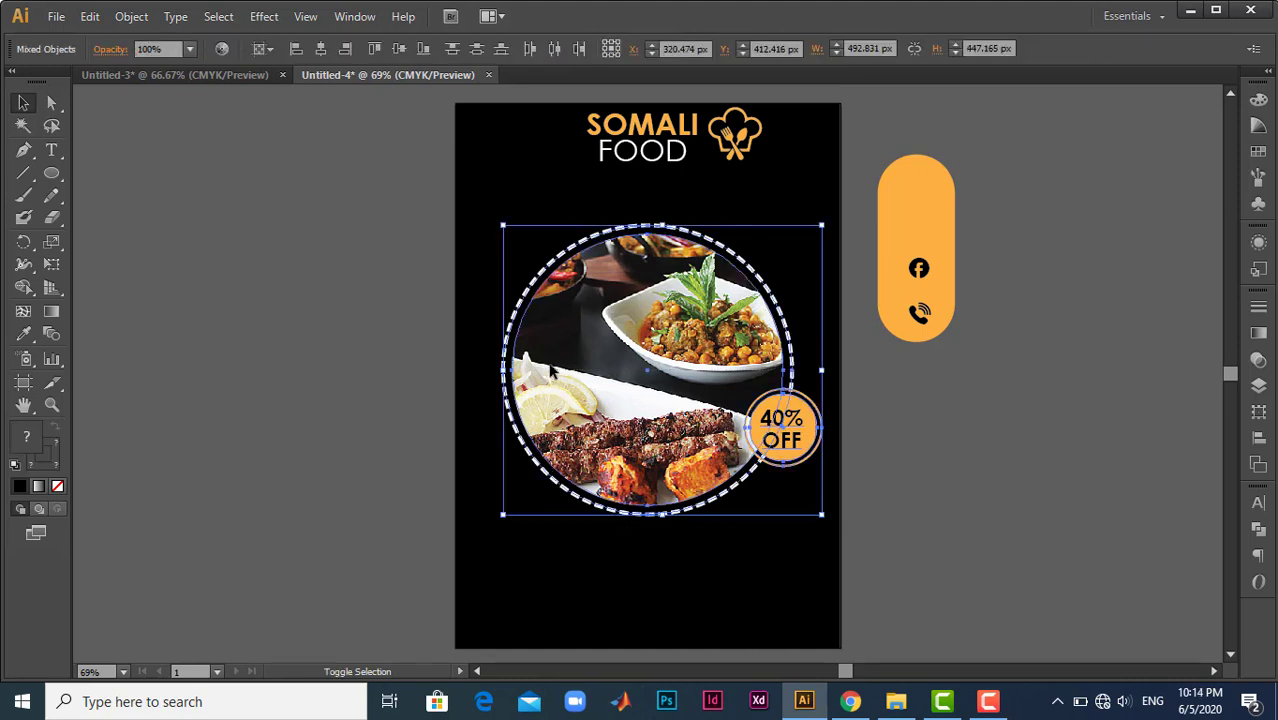
pyautogui.hotkey('shift', 'Up')
pyautogui.hotkey('shift', 'Up')
pyautogui.click(846, 402)
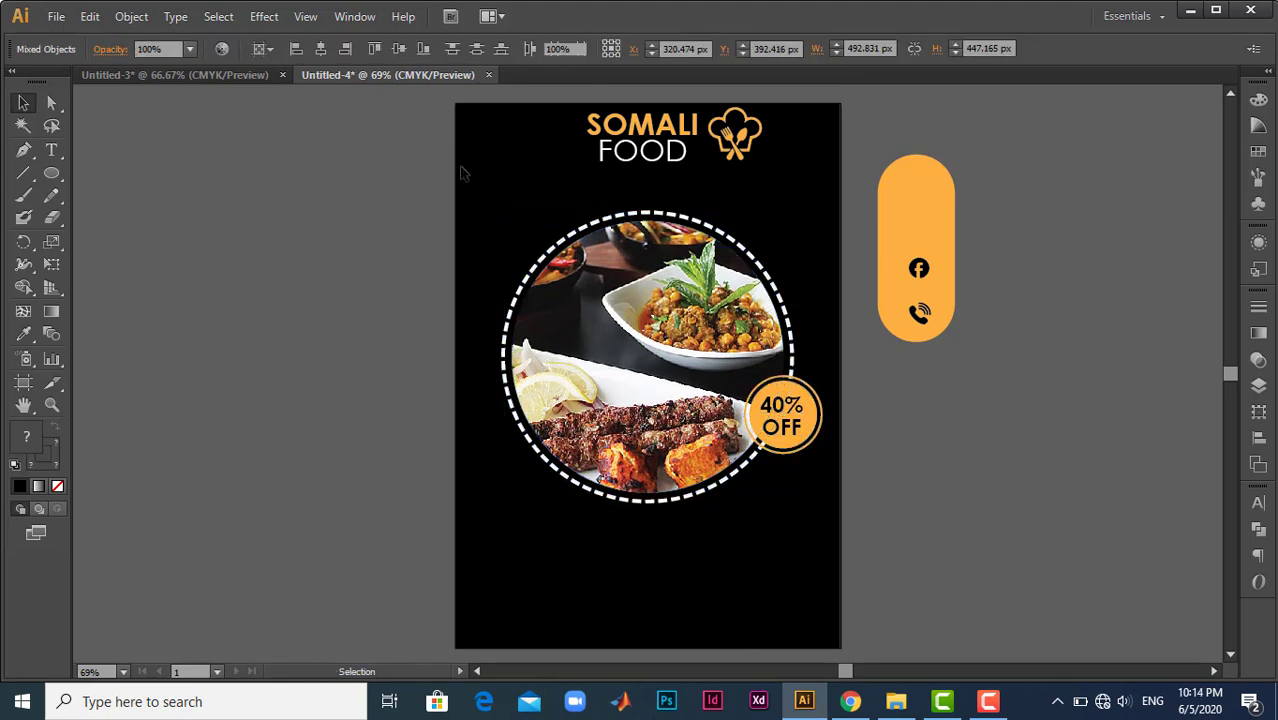
# - Check the reference flyer in Untitled-3 and shift the SOMALI FOOD heading with its chef-hat icon down and slightly left in Untitled-4
pyautogui.click(228, 75)
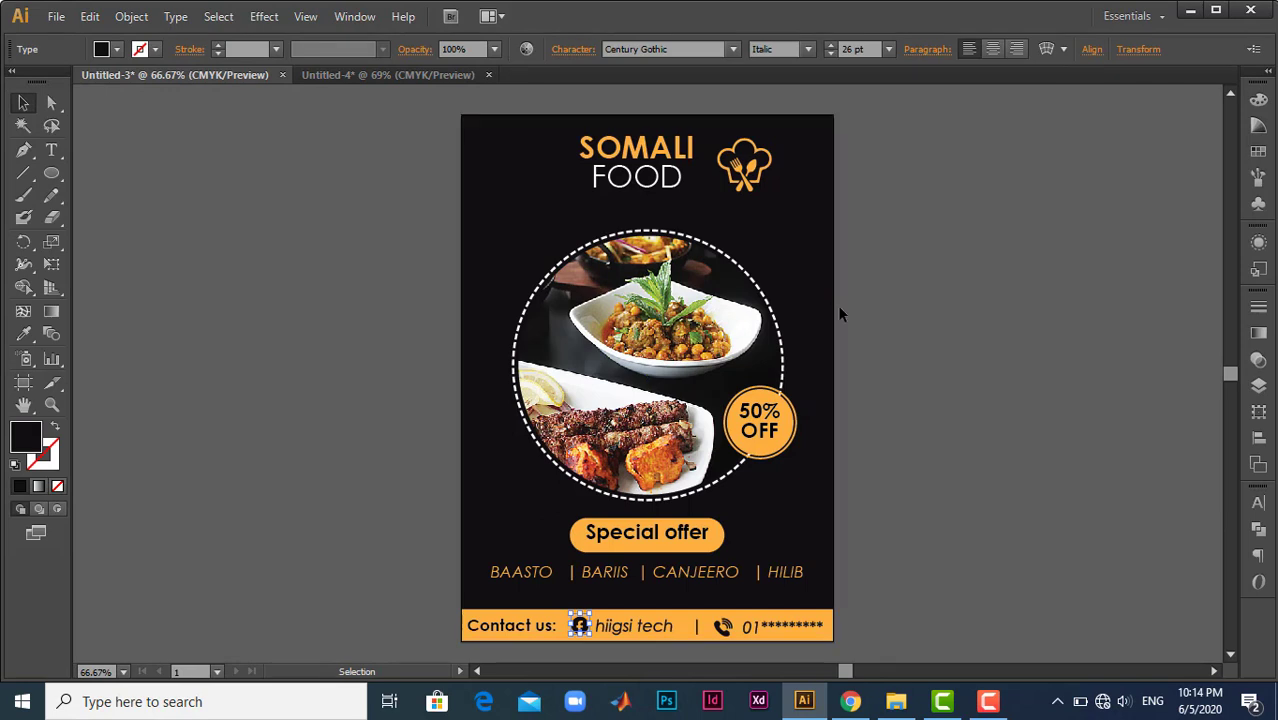
pyautogui.click(368, 76)
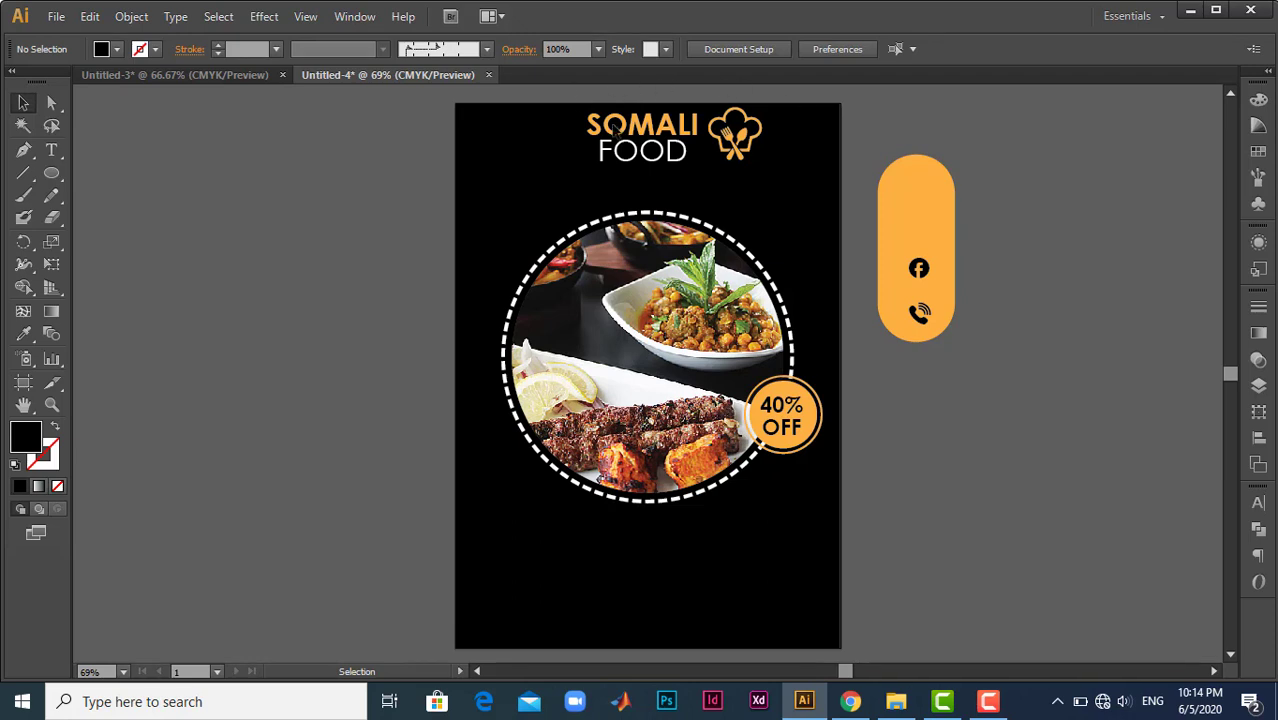
pyautogui.moveTo(568, 103); pyautogui.dragTo(740, 180)
pyautogui.hotkey('shift', 'Down')
pyautogui.hotkey('shift', 'Down')
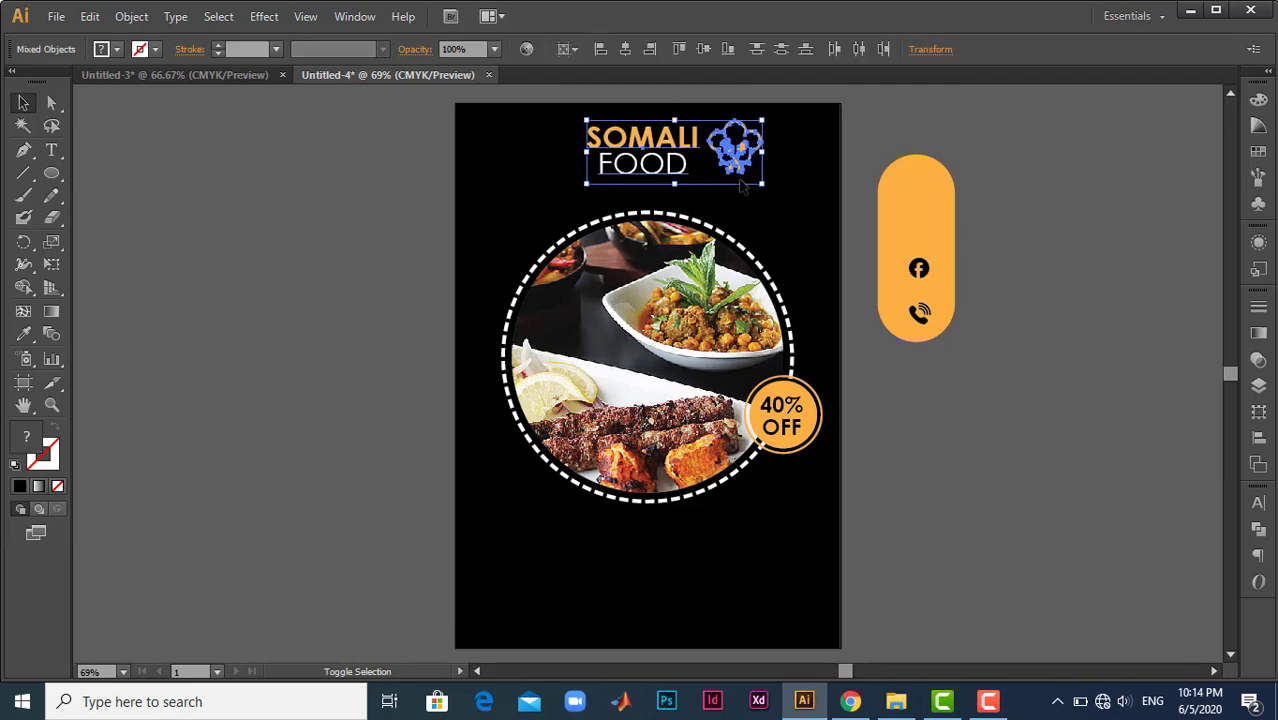
pyautogui.press('Left')
pyautogui.hotkey('shift', 'Left')
pyautogui.press('Up')
pyautogui.press('Up')
pyautogui.press('Left')
pyautogui.press('Left')
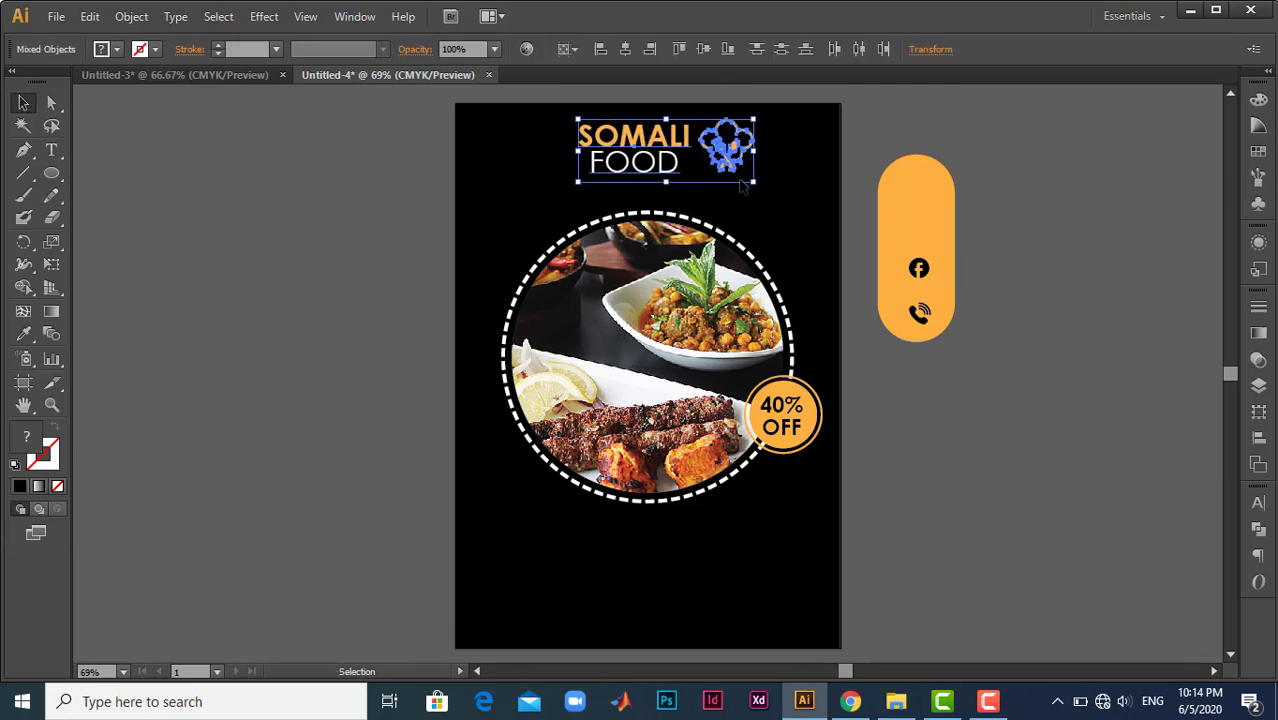
pyautogui.press('Left')
pyautogui.press('Left')
pyautogui.click(1018, 470)
# - Draw a wide, fully rounded rectangle centred below the food photo and fill it with the orange sampled from the shape beside the artboard
pyautogui.scroll(-1, 1018, 471)
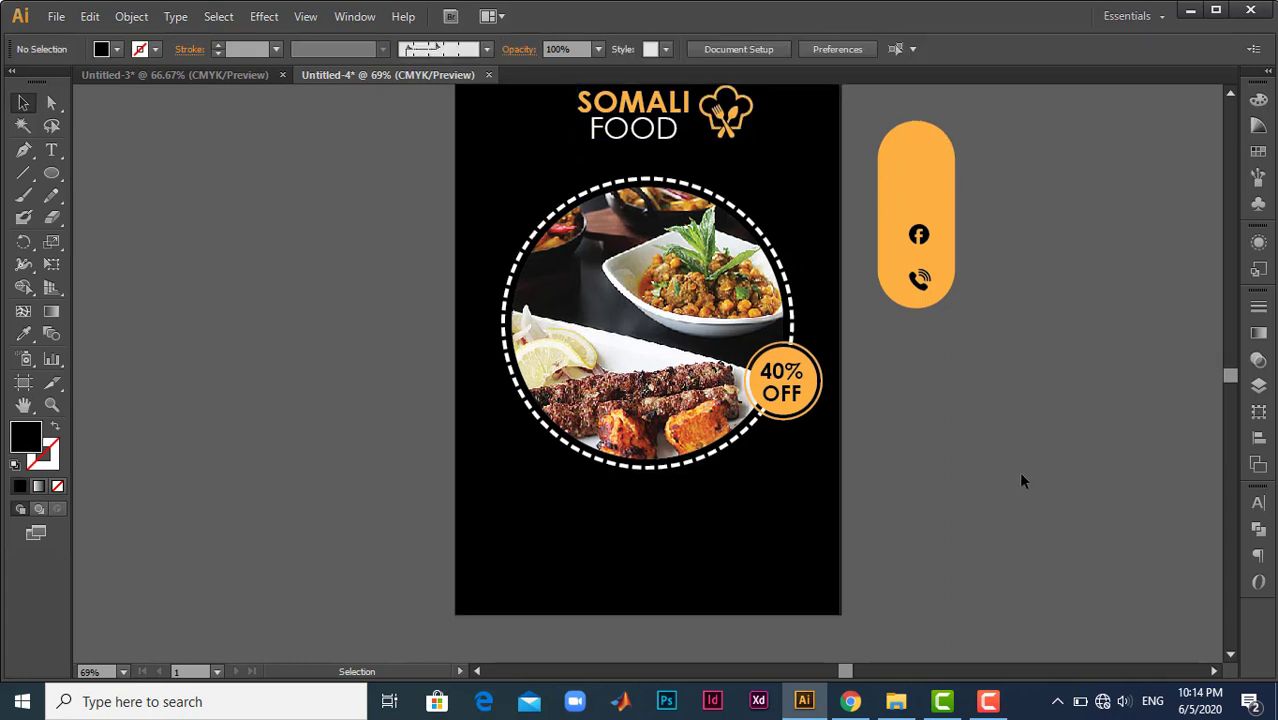
pyautogui.scroll(1, 1005, 476)
pyautogui.moveTo(54, 176); pyautogui.dragTo(131, 197)
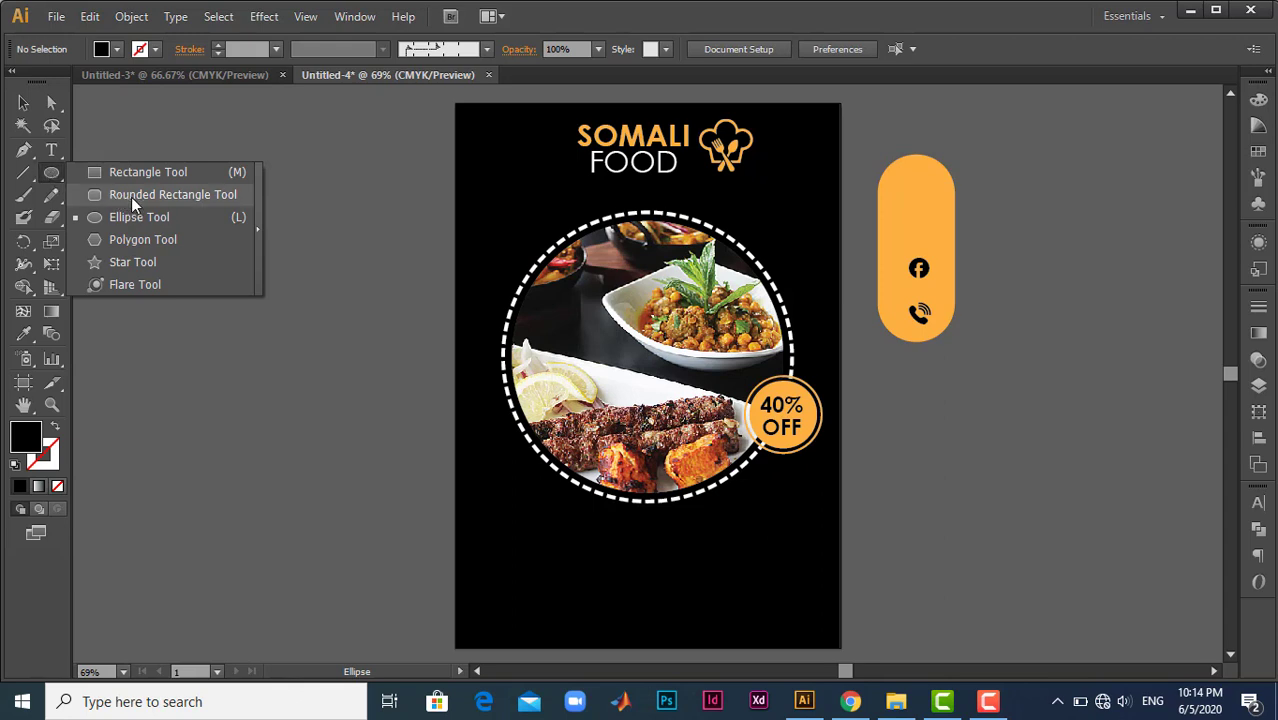
pyautogui.moveTo(187, 197); pyautogui.dragTo(187, 197)
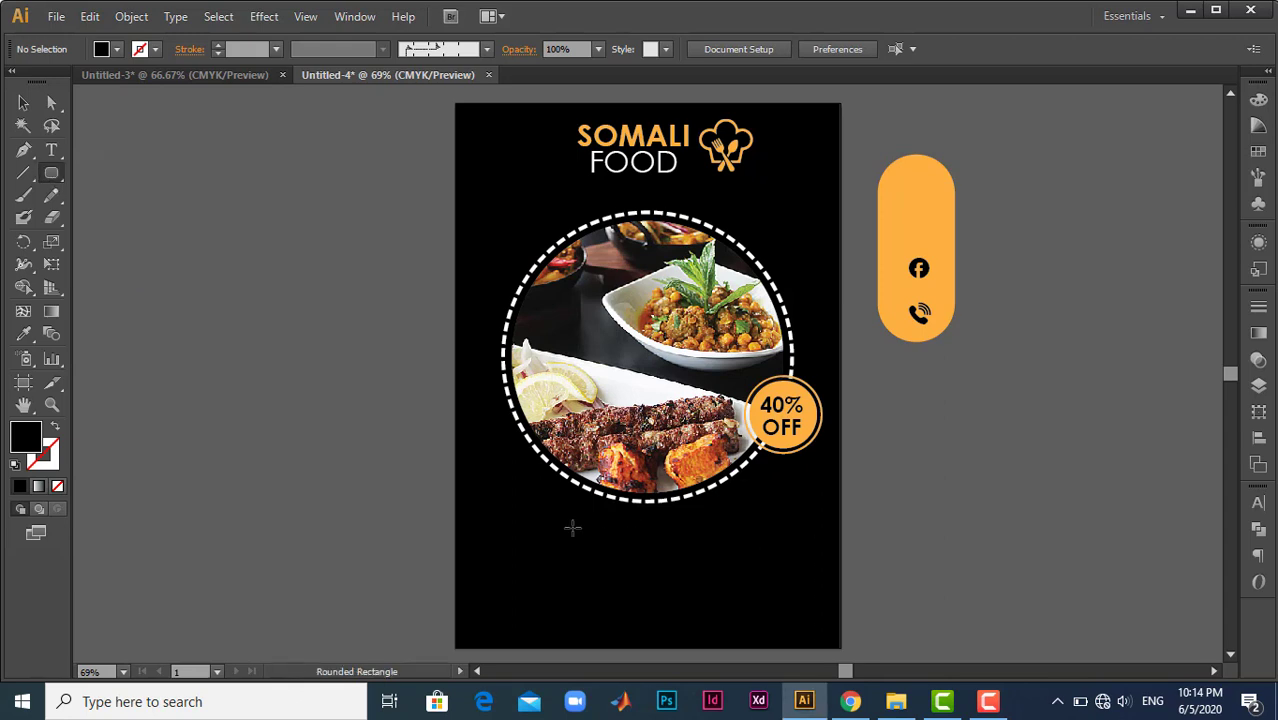
pyautogui.moveTo(566, 524); pyautogui.dragTo(752, 559)
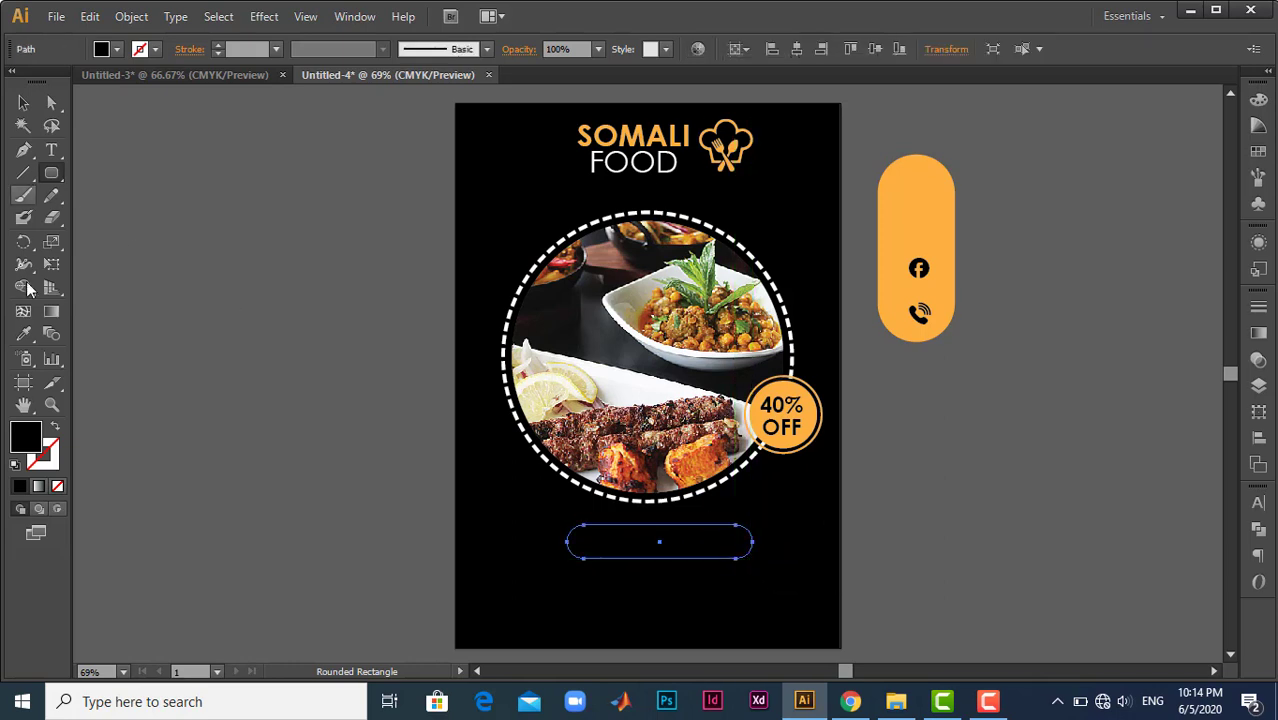
pyautogui.press('i')
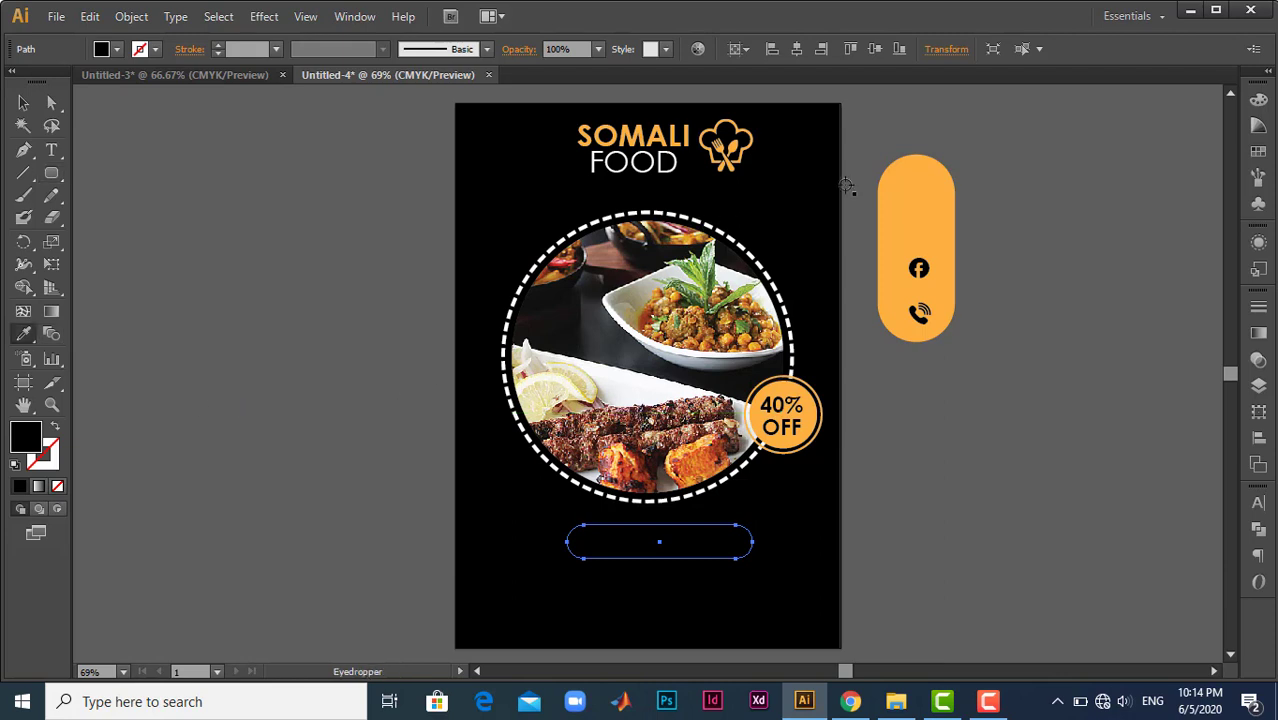
pyautogui.click(907, 192)
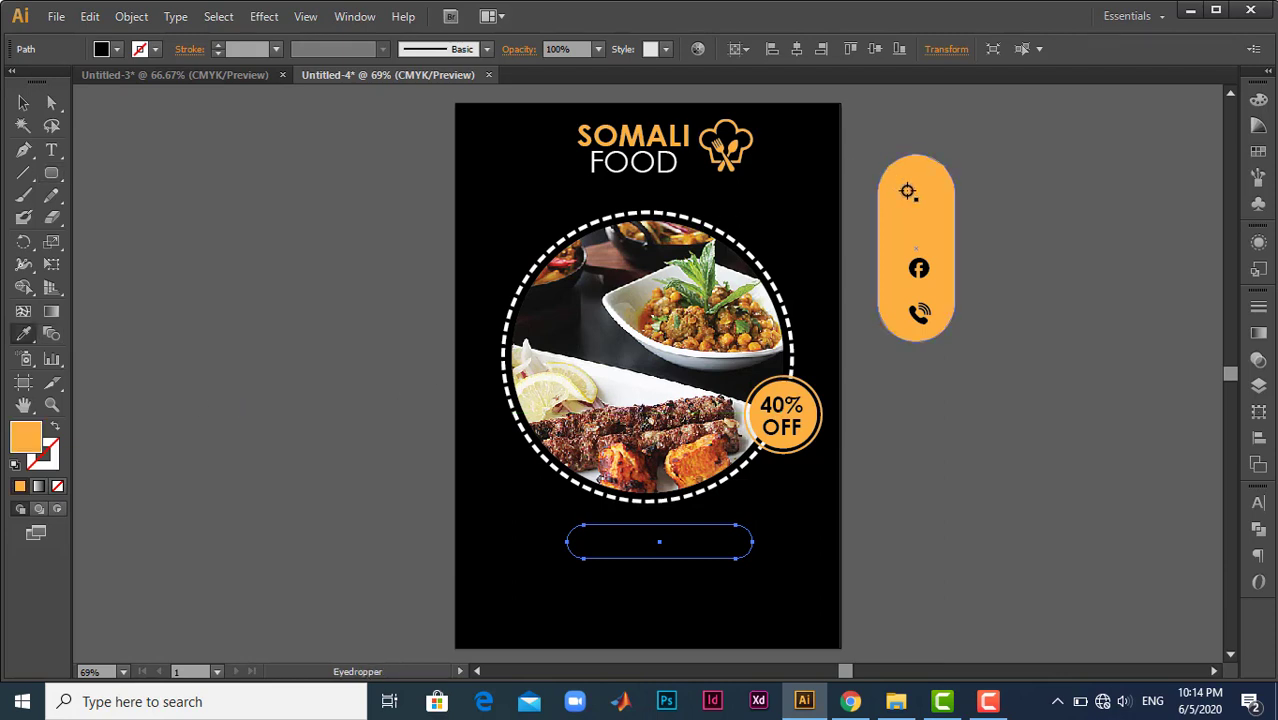
# - Add the black bold text SPECIAL OFFER inside the orange rounded rectangle
pyautogui.click(52, 151)
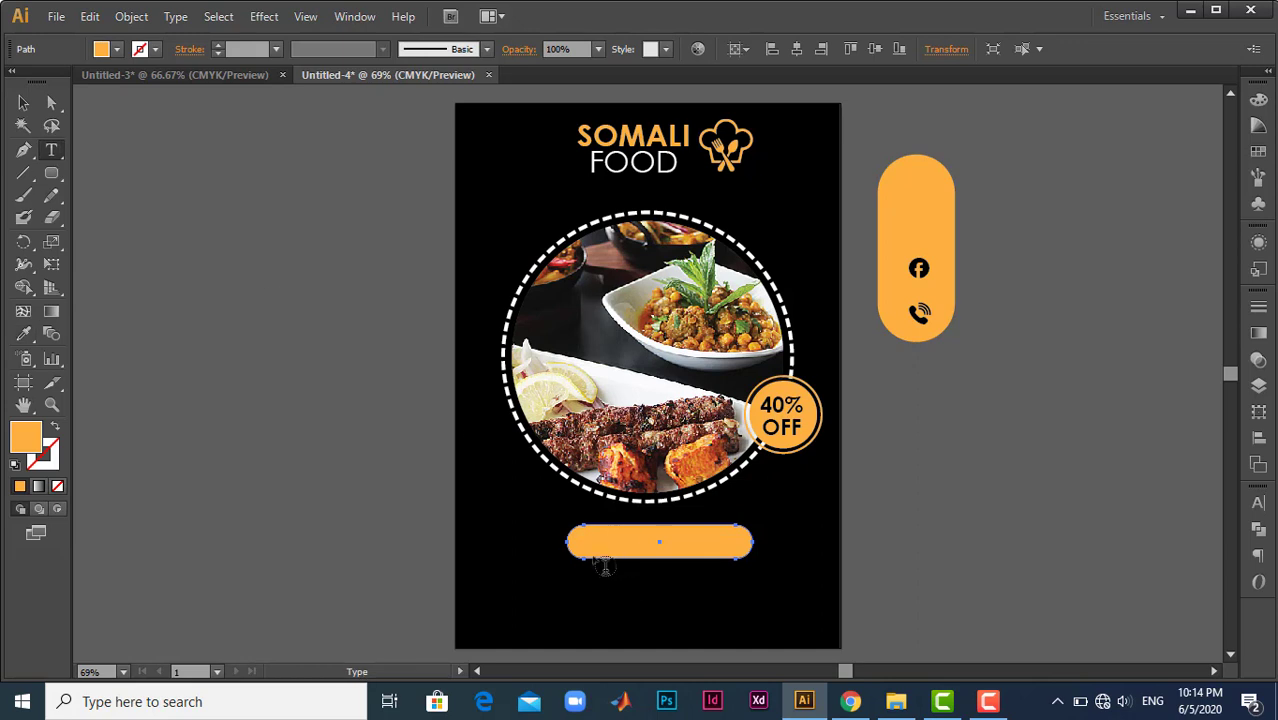
pyautogui.click(600, 541)
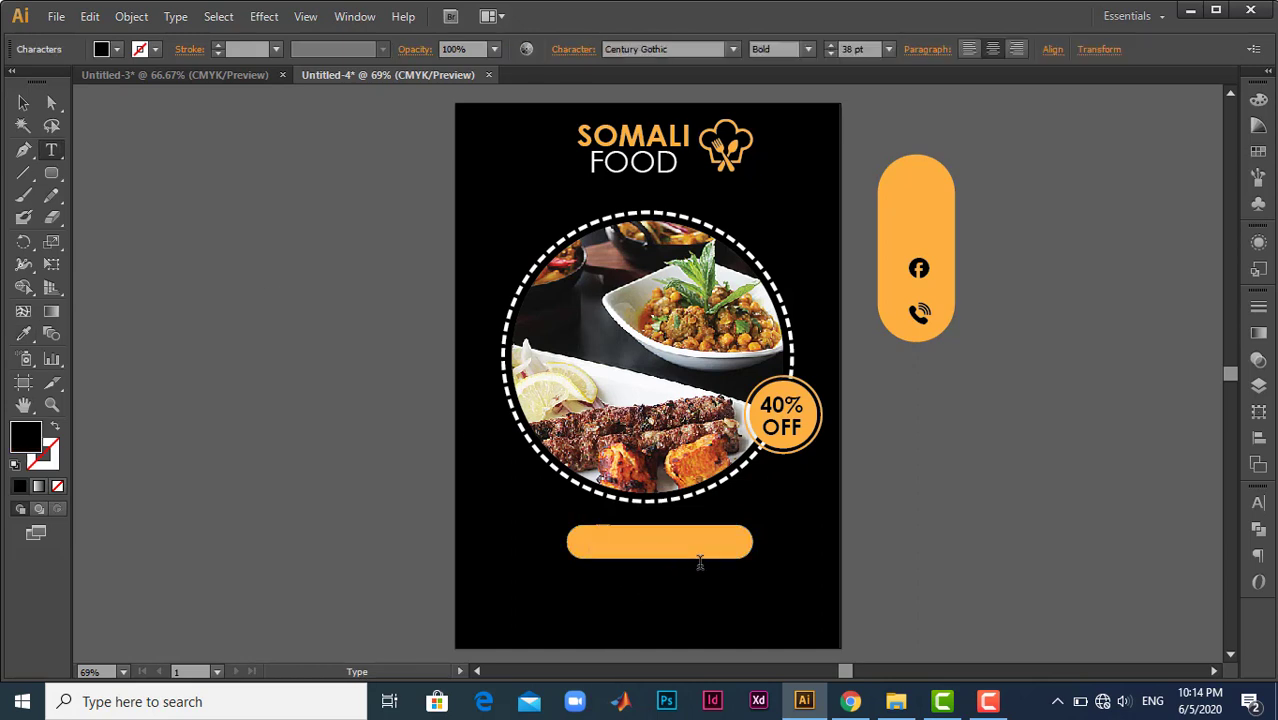
pyautogui.write('SPECIAL')
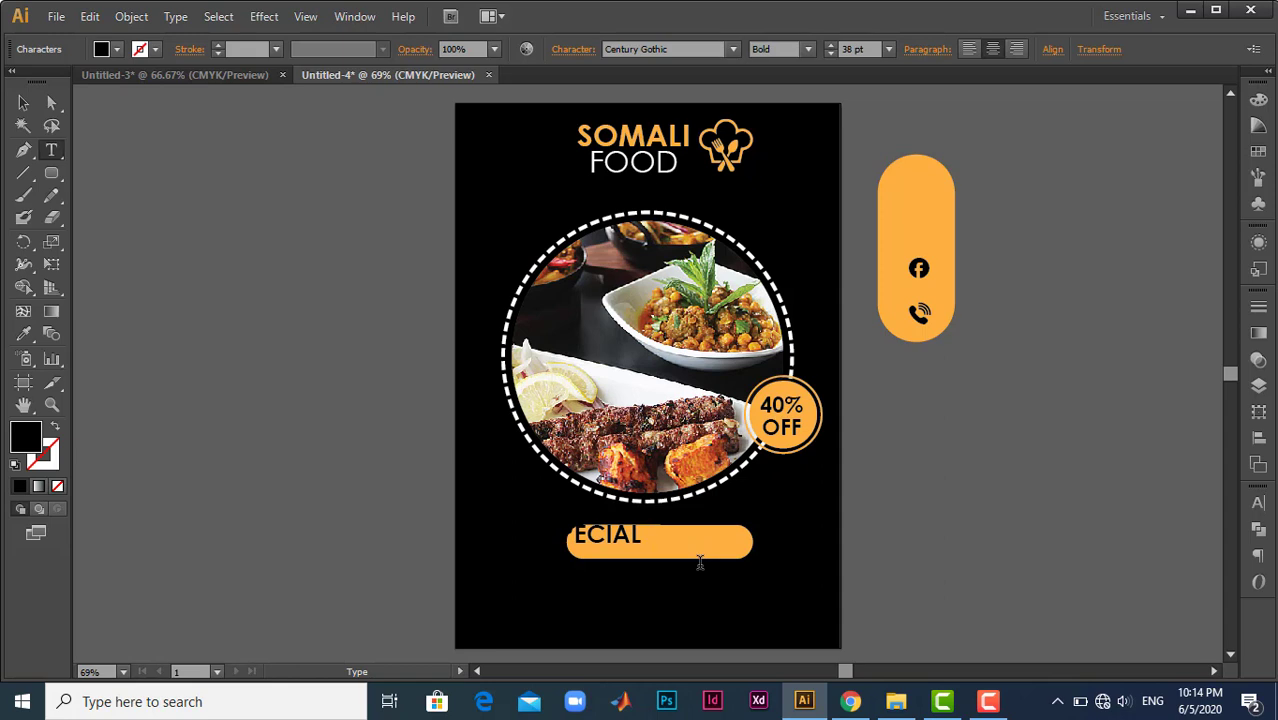
pyautogui.write(' OFFER')
pyautogui.press('Escape')
# - Add the text CANJEERO below the SPECIAL OFFER label, coloured with the sampled orange and left-aligned
pyautogui.scroll(-2, 866, 504)
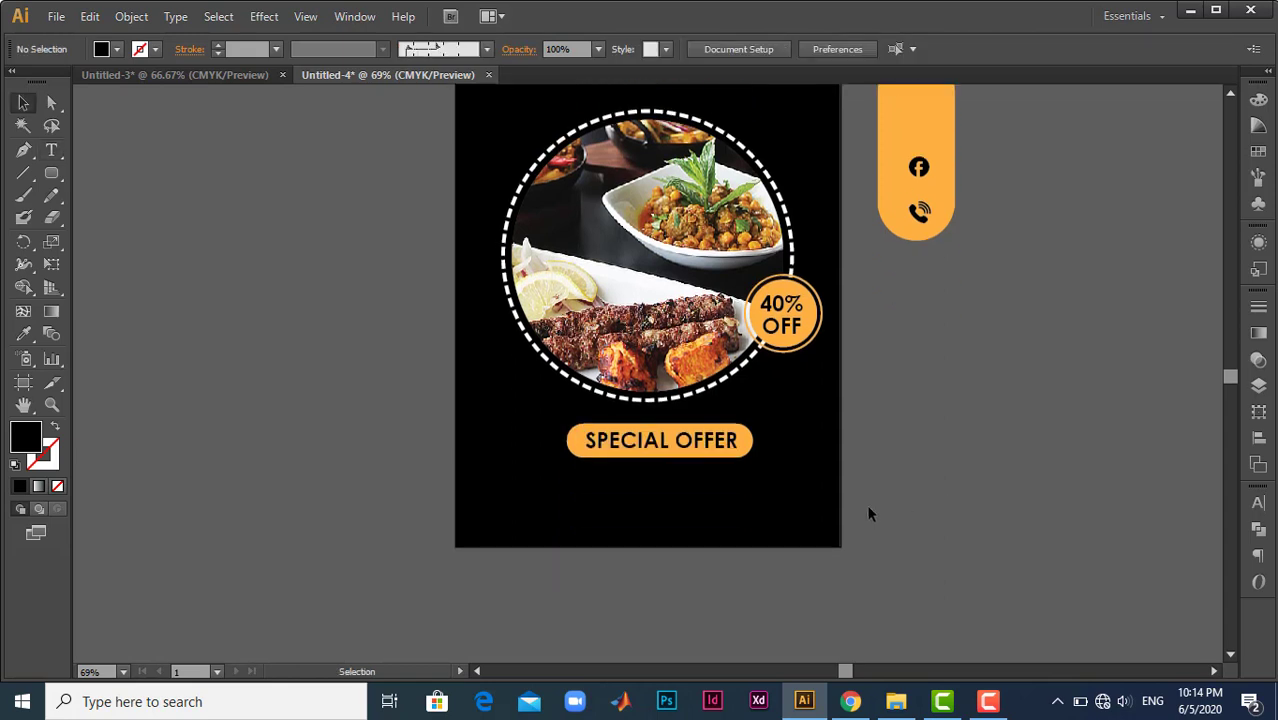
pyautogui.click(54, 148)
pyautogui.click(500, 486)
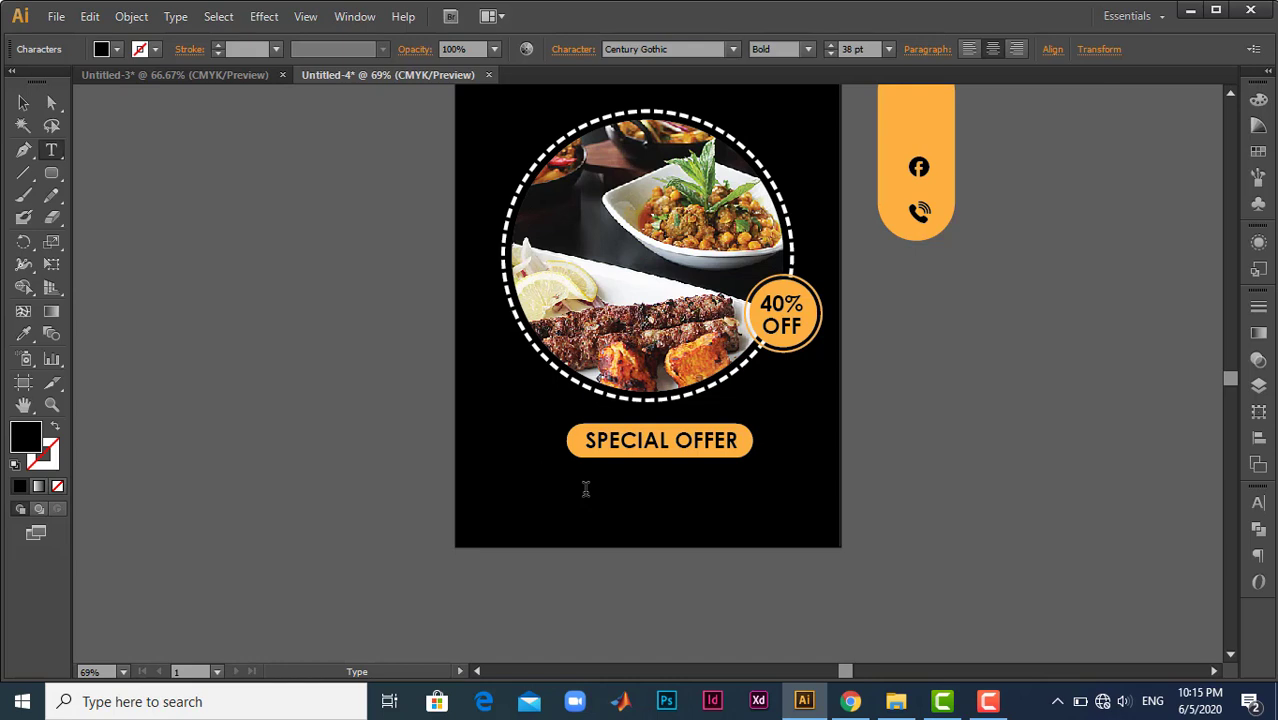
pyautogui.hotkey('ctrl', 'a')
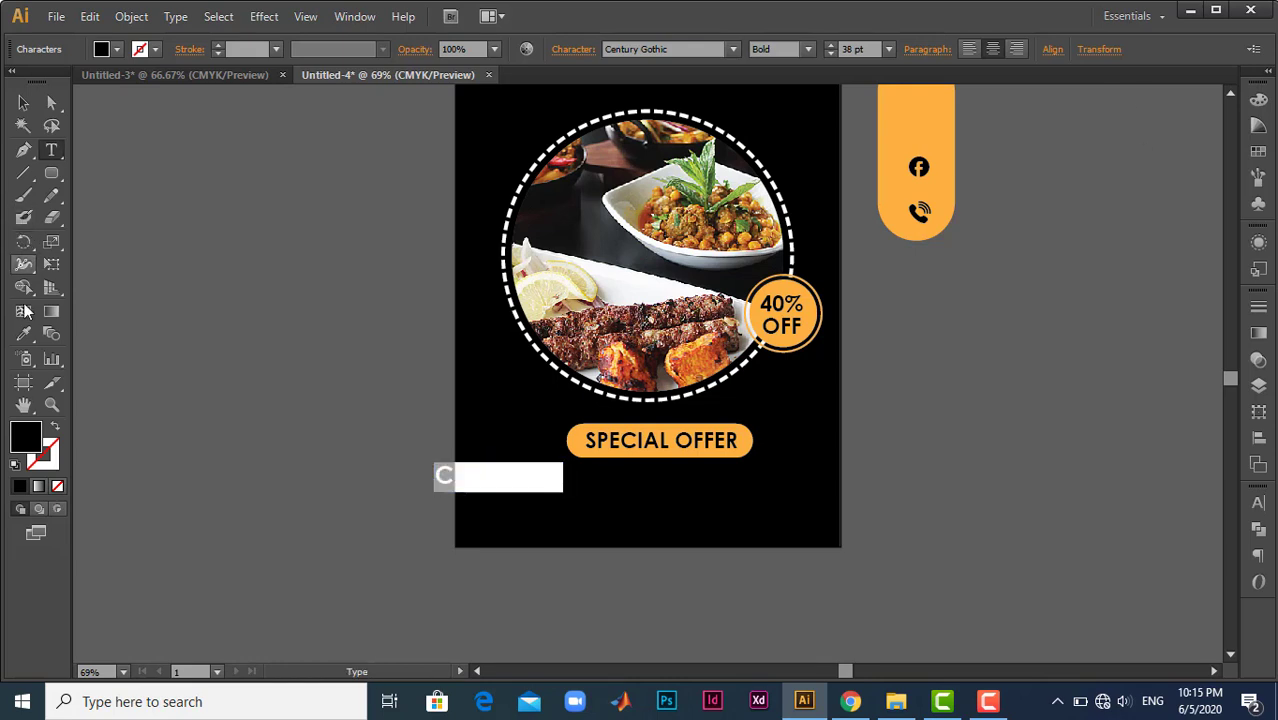
pyautogui.click(24, 334)
pyautogui.click(924, 141)
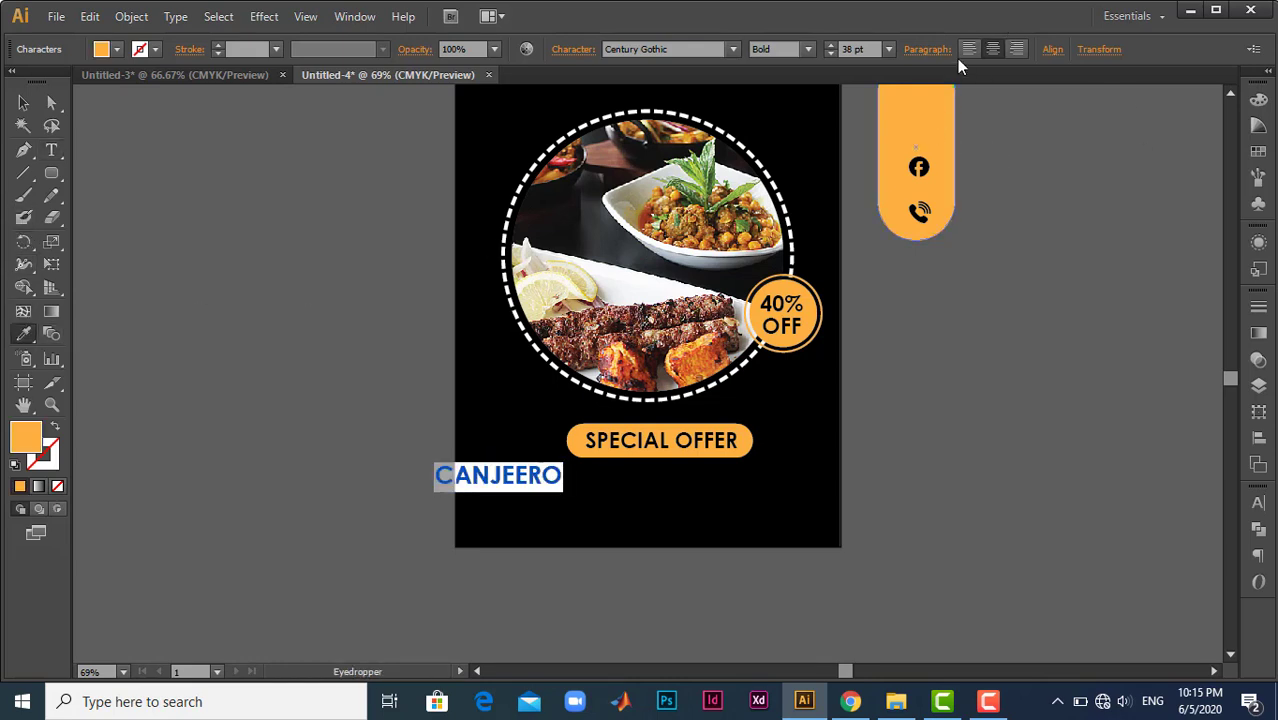
pyautogui.click(967, 49)
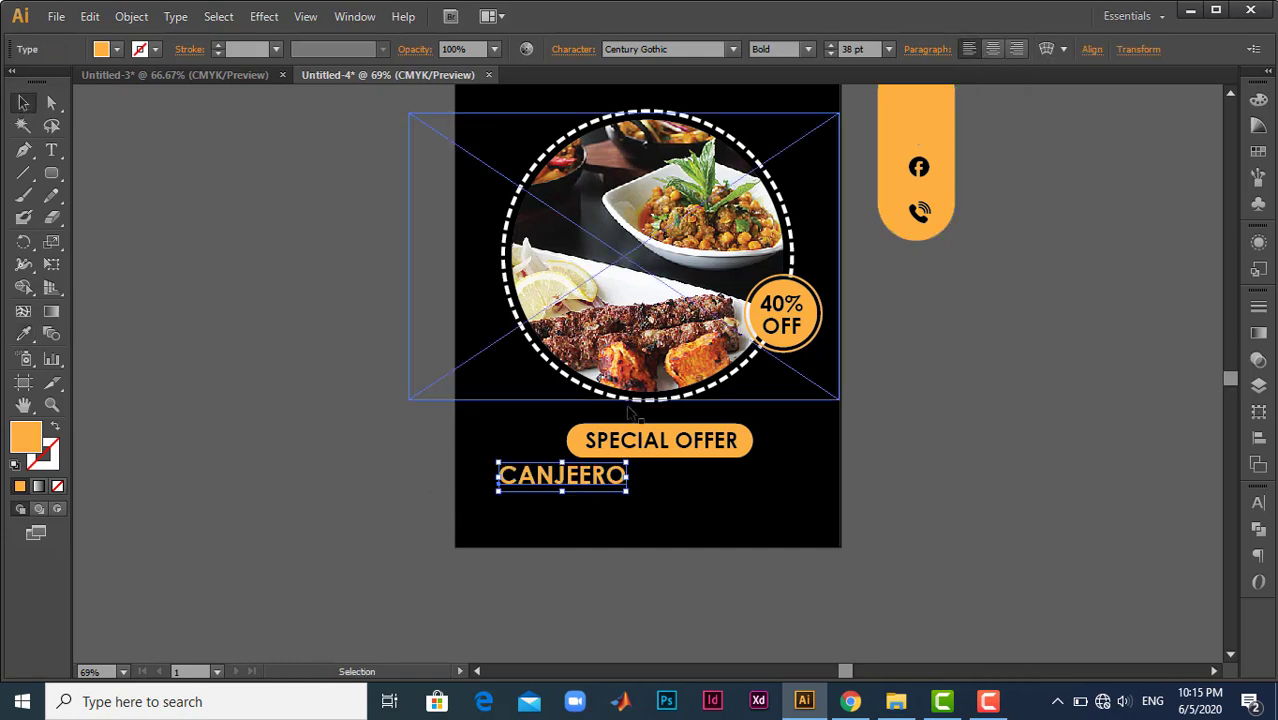
# - Scale the CANJEERO text down to 22.22 pt and change its font style to Regular
pyautogui.moveTo(627, 462); pyautogui.dragTo(590, 469)
pyautogui.click(808, 51)
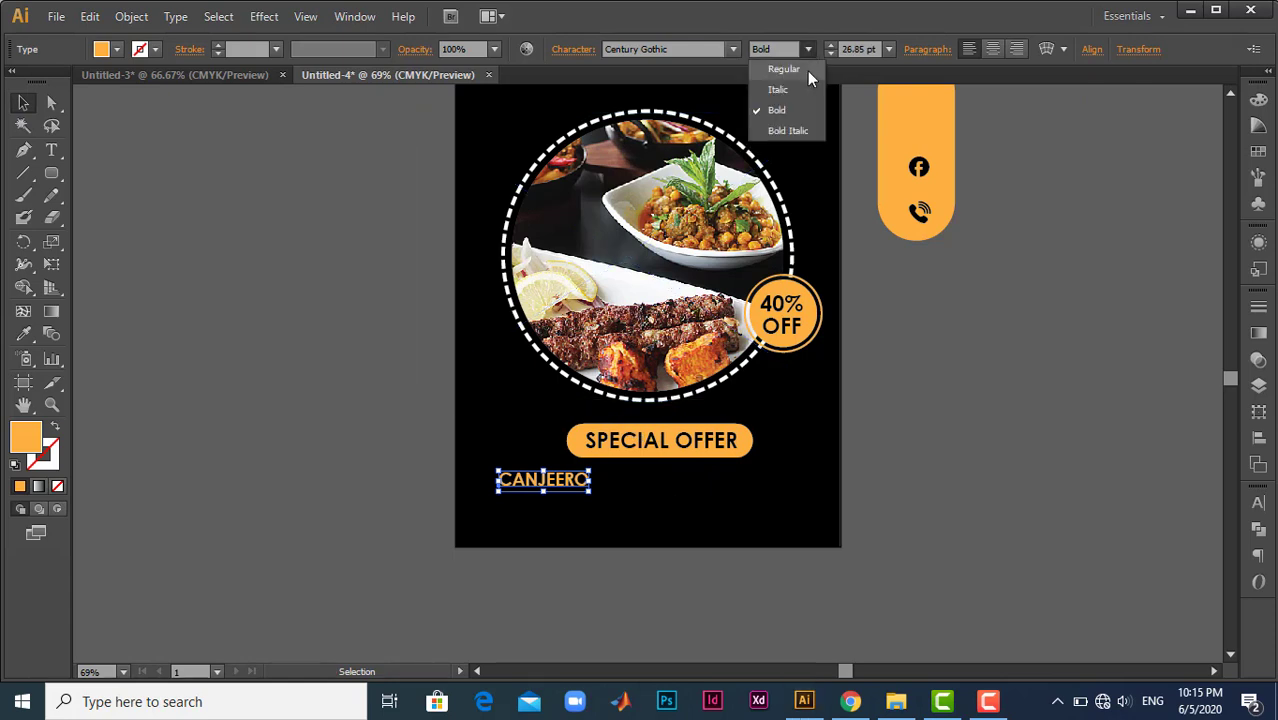
pyautogui.click(807, 71)
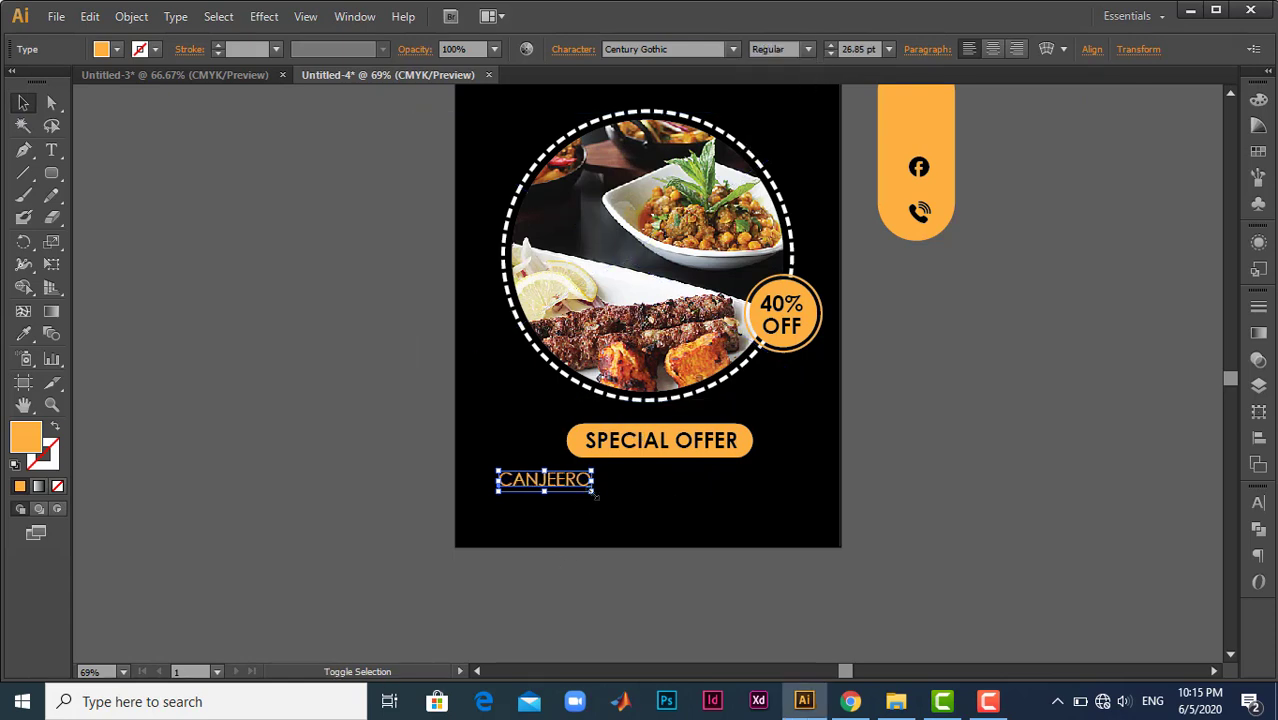
pyautogui.moveTo(595, 495); pyautogui.dragTo(574, 490)
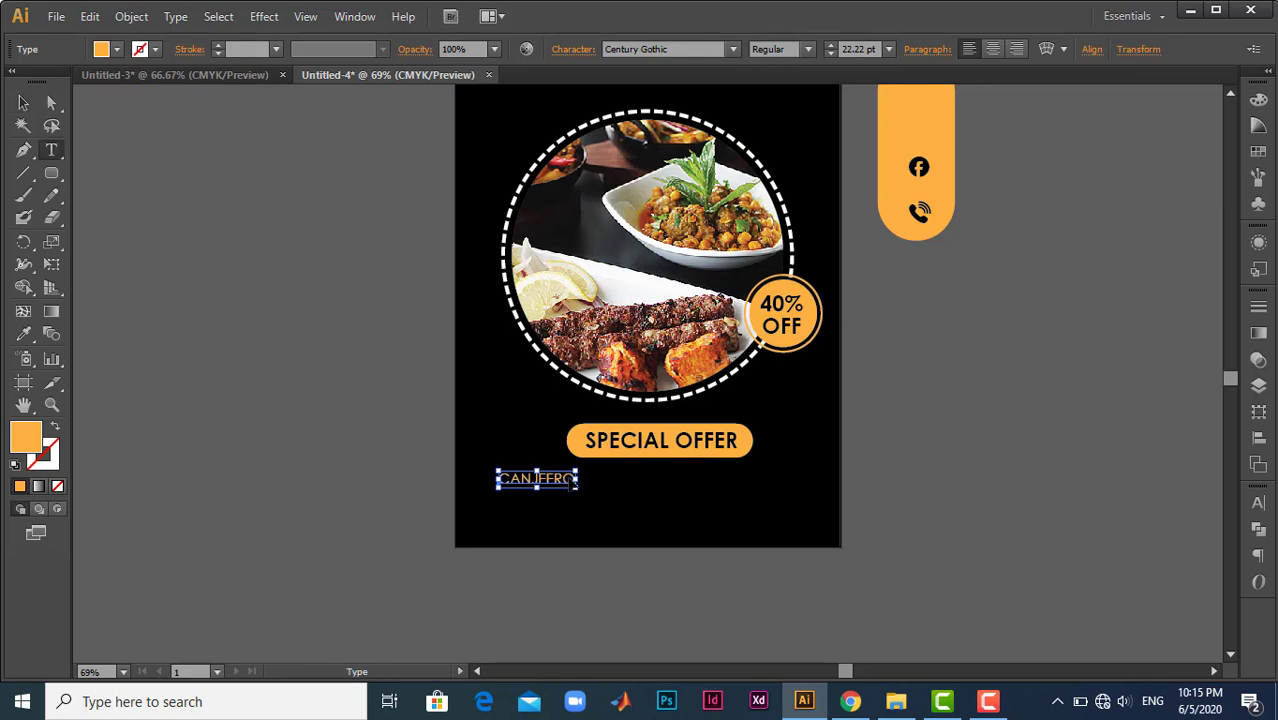
pyautogui.press('t')
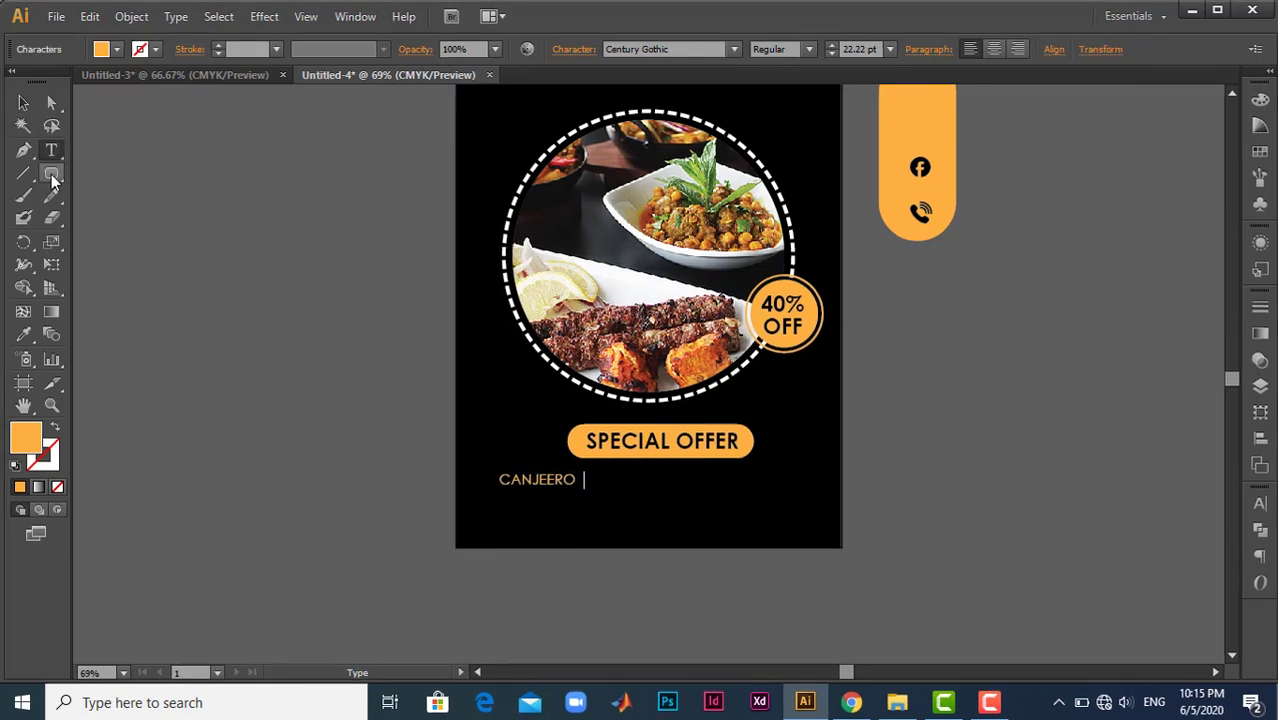
# - Draw an orange bullet circle about 16 px in diameter just before the CANJEERO text
pyautogui.moveTo(51, 173); pyautogui.dragTo(110, 214)
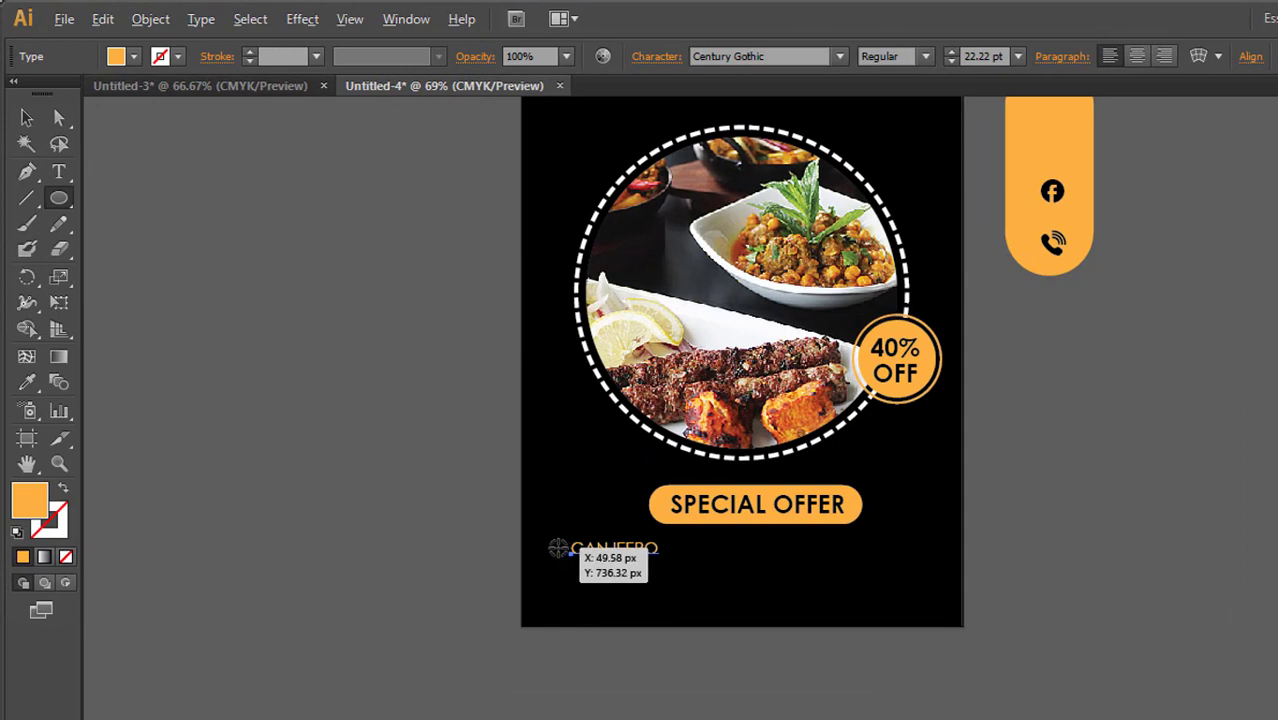
pyautogui.moveTo(556, 547); pyautogui.dragTo(568, 557)
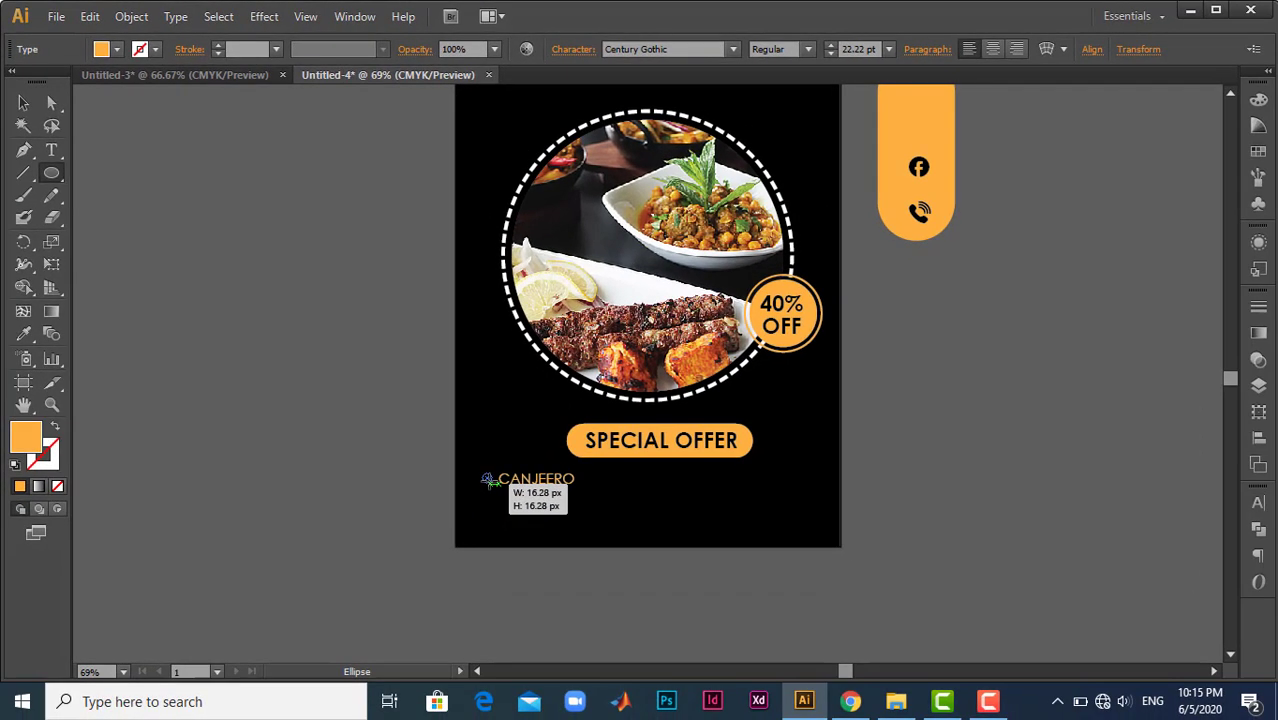
pyautogui.moveTo(493, 484); pyautogui.dragTo(493, 484)
# - Shrink the bullet circle around its centre and nudge it down slightly to line up with the CANJEERO text
pyautogui.hotkey('ctrl', '+')
pyautogui.hotkey('ctrl', '+')
pyautogui.hotkey('ctrl', '+')
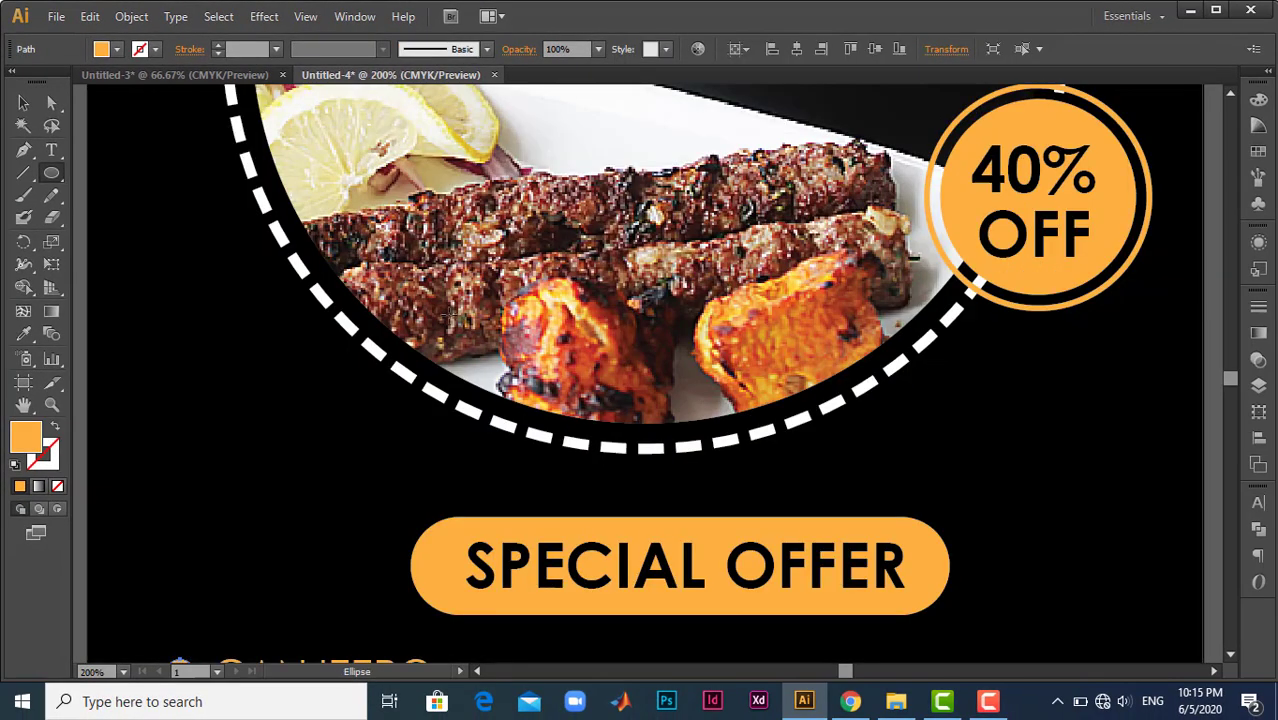
pyautogui.scroll(-4, 452, 315)
pyautogui.press('v')
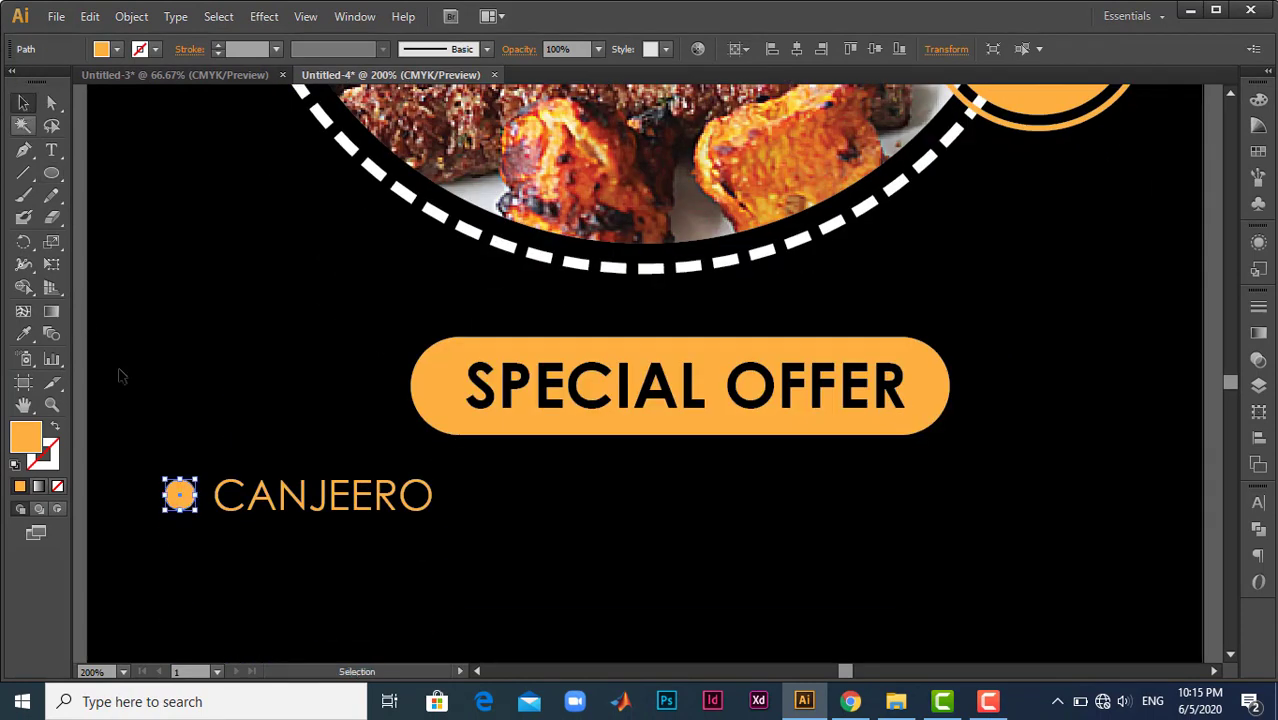
pyautogui.moveTo(195, 510); pyautogui.dragTo(190, 504)
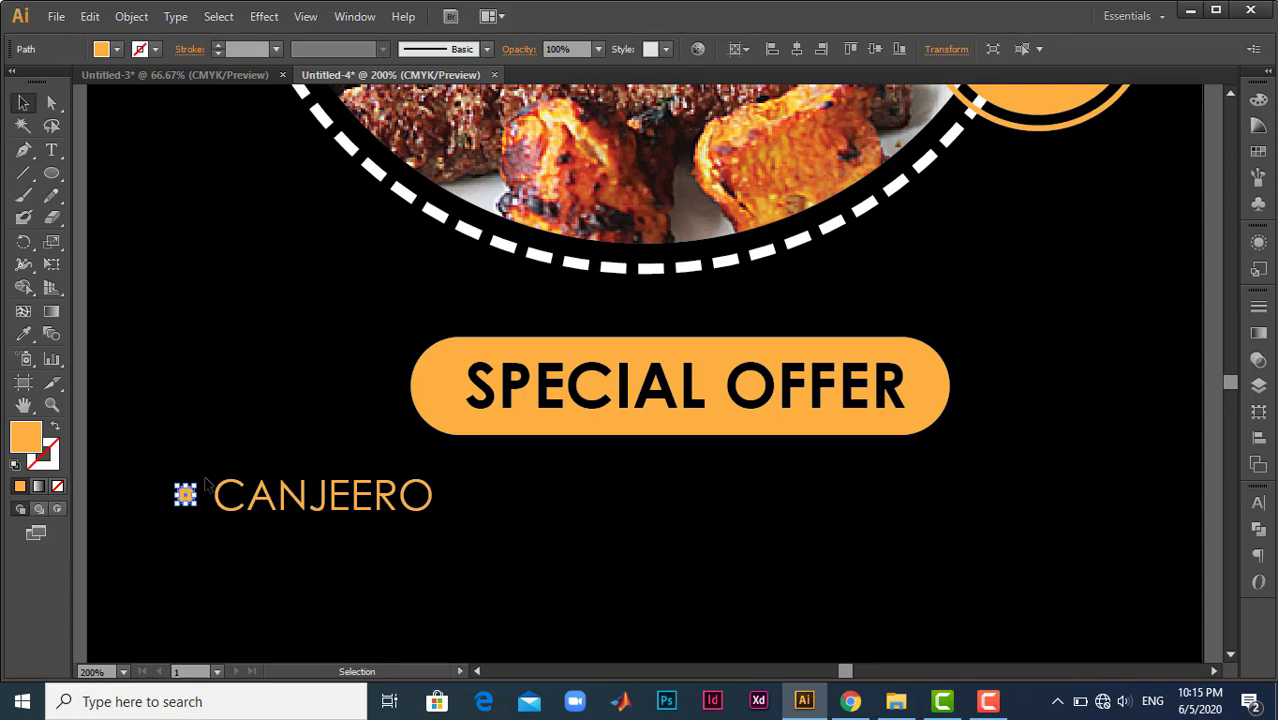
pyautogui.press('Down')
pyautogui.press('Down')
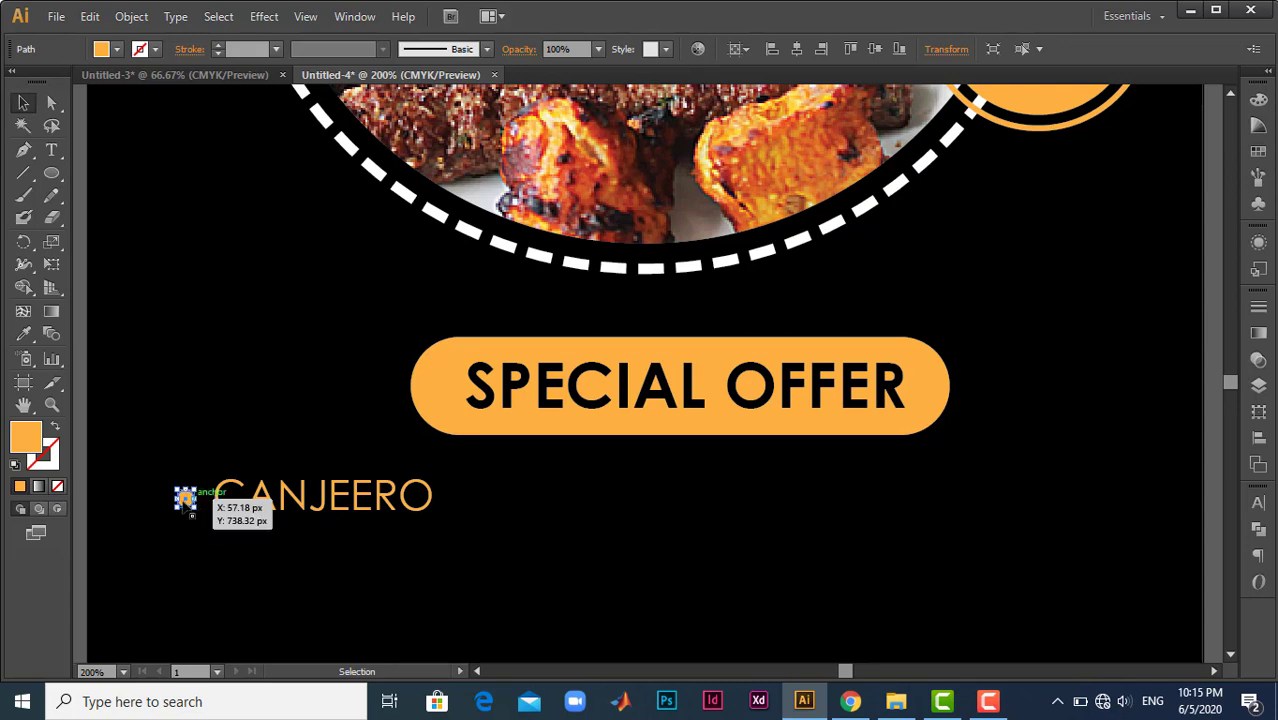
# - Duplicate the bullet and CANJEERO text twice along the same row at equal spacing
pyautogui.moveTo(162, 478); pyautogui.dragTo(446, 555)
pyautogui.moveTo(323, 514); pyautogui.dragTo(632, 514)
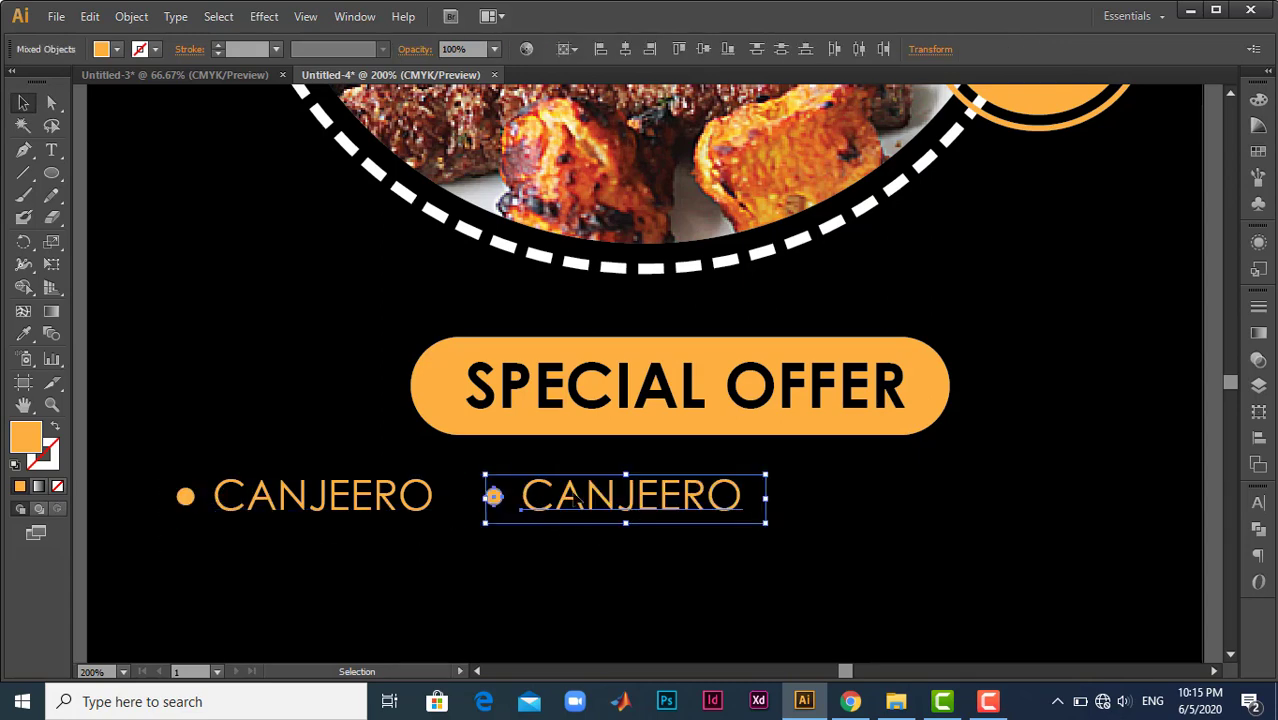
pyautogui.press('a')
pyautogui.hotkey('ctrl', 'd')
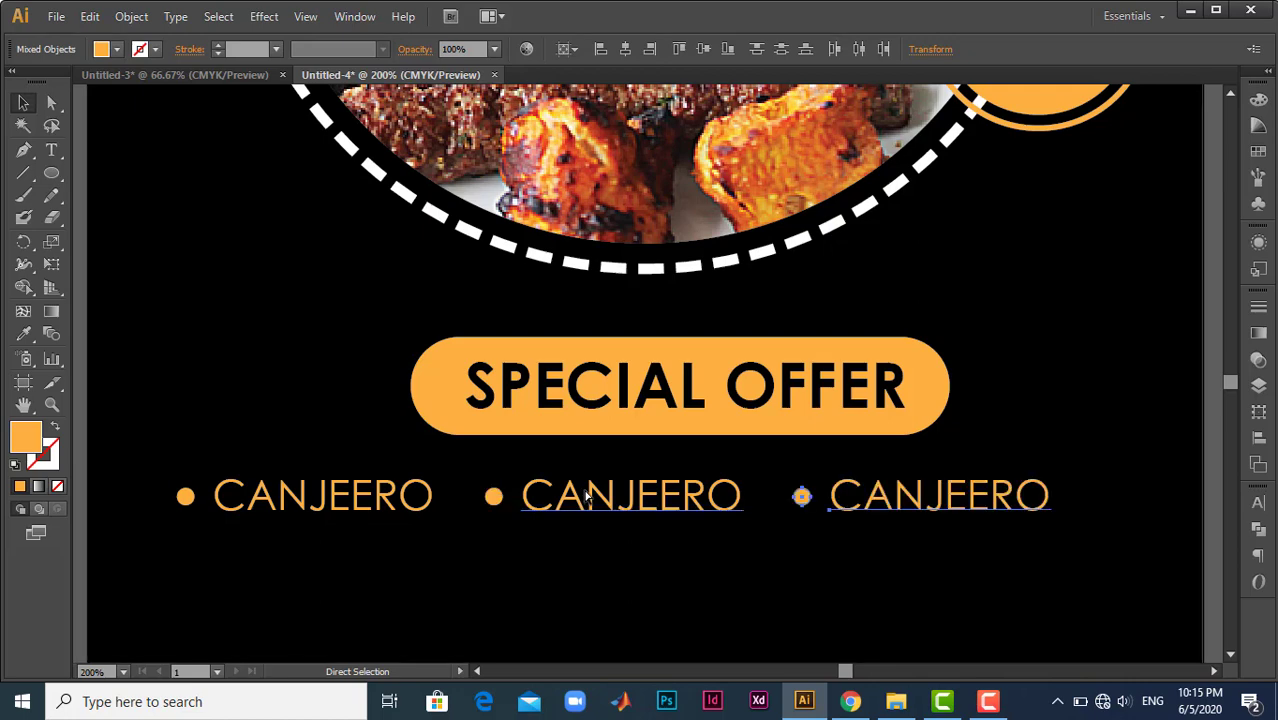
pyautogui.hotkey('ctrl', 'd')
pyautogui.hotkey('ctrl', '0')
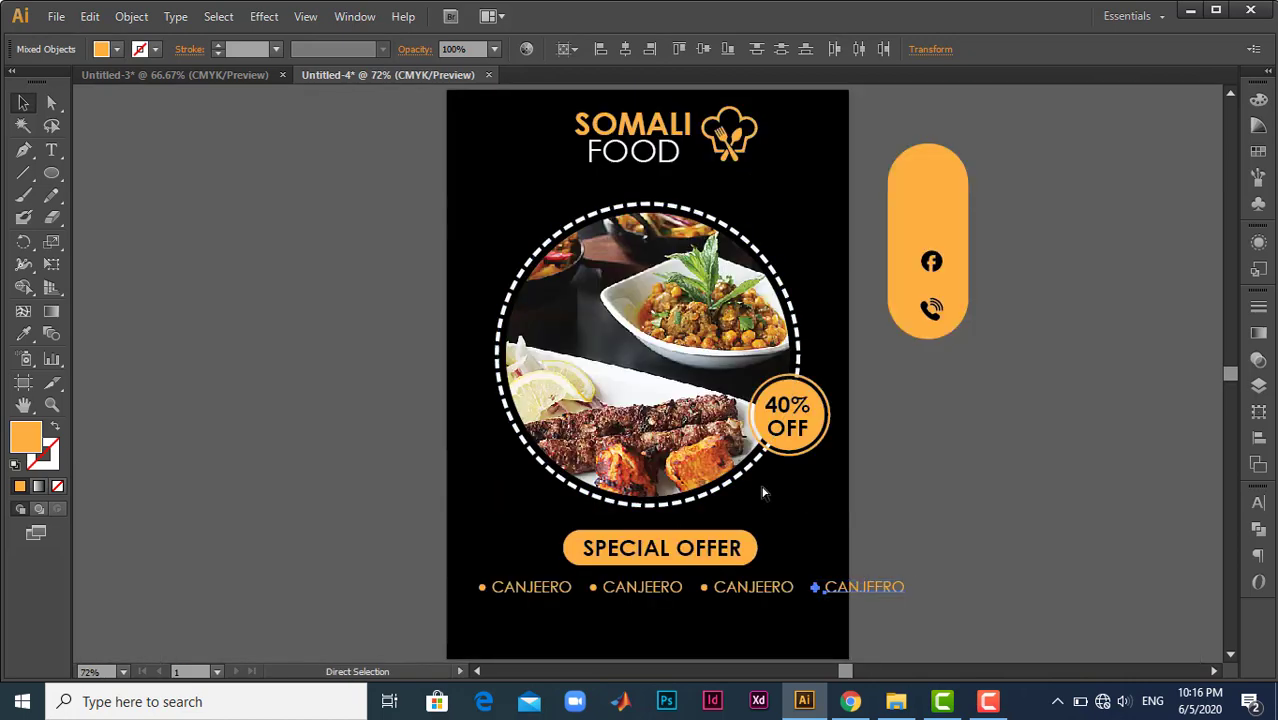
pyautogui.hotkey('ctrl', 'z')
pyautogui.press('v')
pyautogui.click(914, 596)
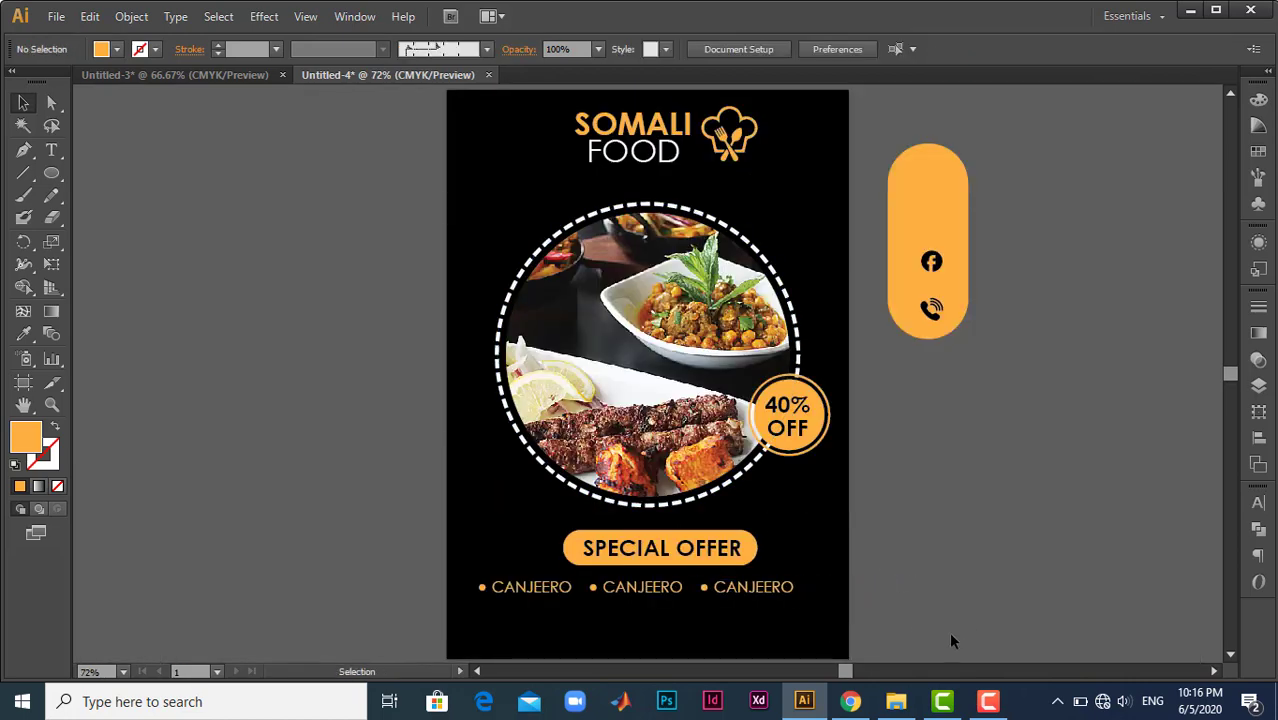
# - Replace the middle CANJEERO text in the dish row with BARIIS
pyautogui.moveTo(884, 631); pyautogui.dragTo(448, 578)
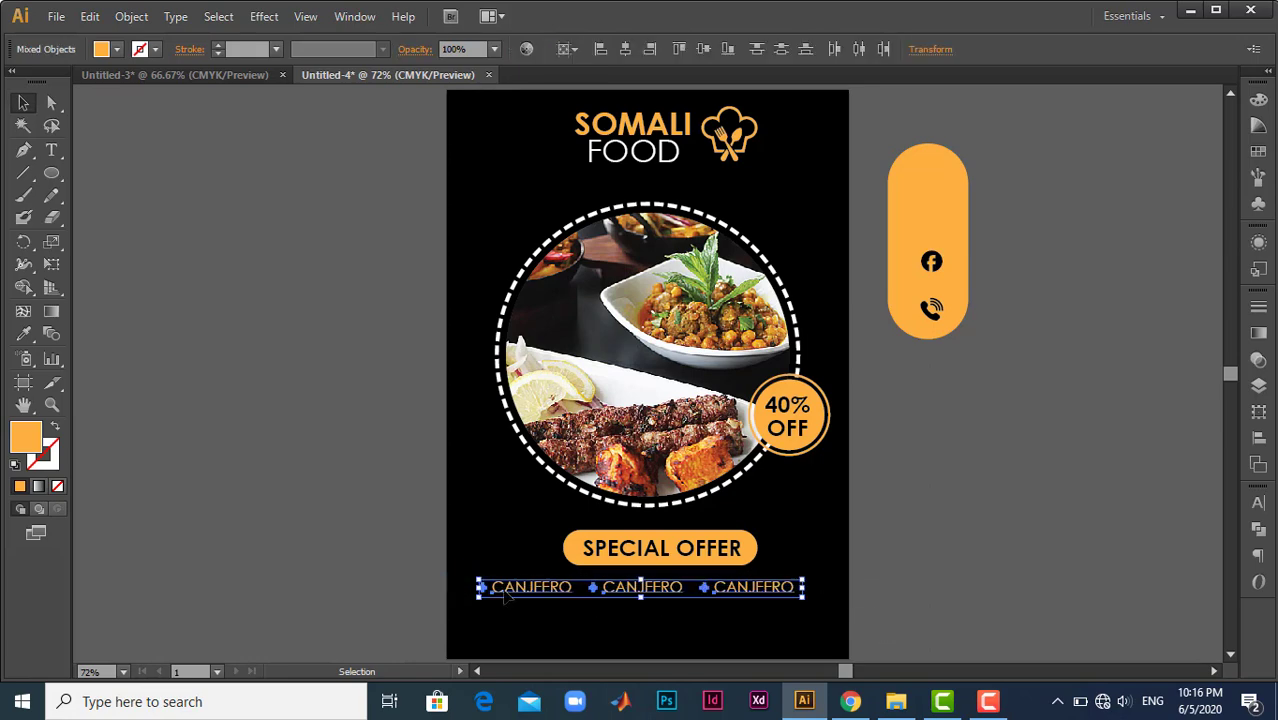
pyautogui.click(663, 604)
pyautogui.doubleClick(662, 590)
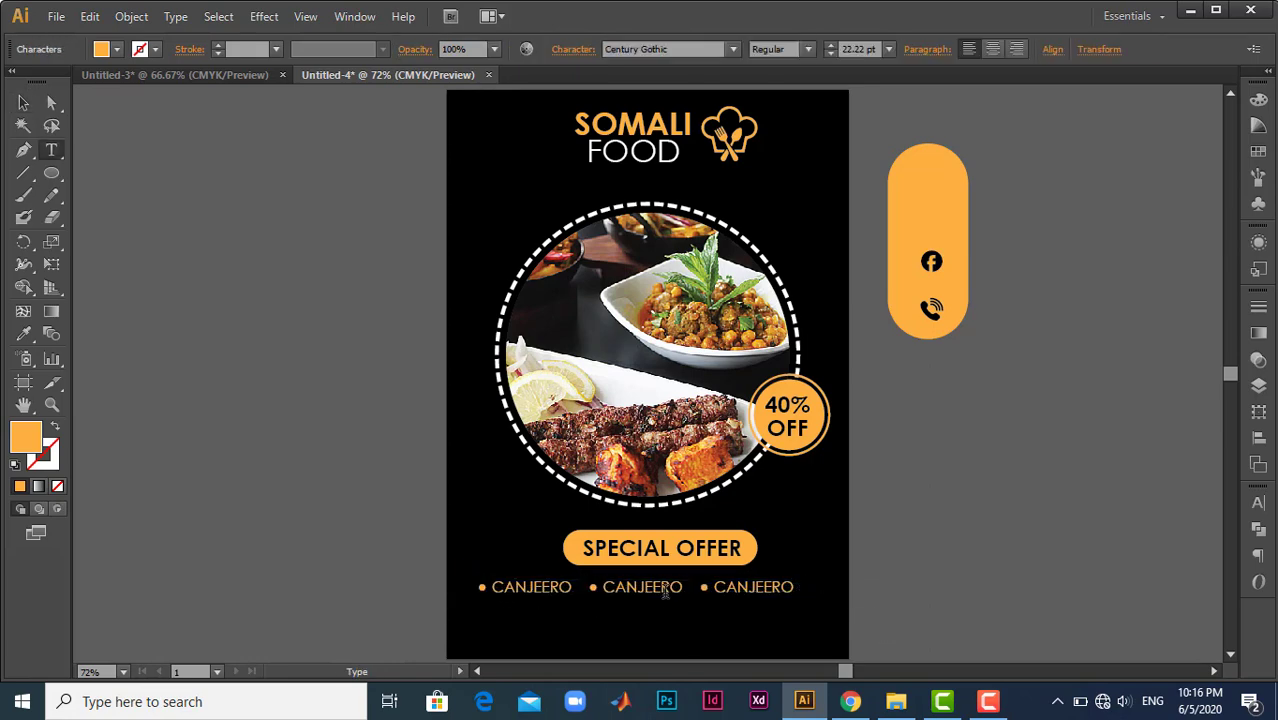
pyautogui.doubleClick(668, 591)
pyautogui.write('BA')
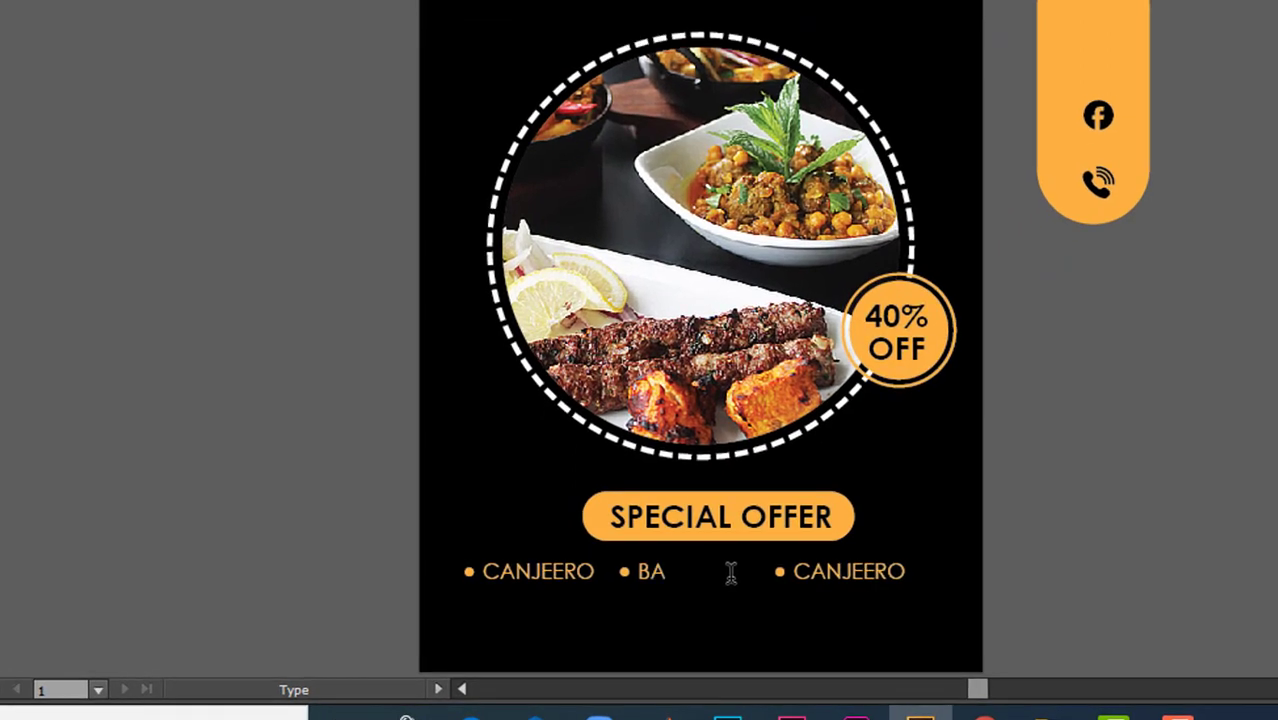
pyautogui.write('ROOS')
pyautogui.press('BackSpace')
pyautogui.press('BackSpace')
pyautogui.press('BackSpace')
pyautogui.press('BackSpace')
pyautogui.press('BackSpace')
pyautogui.press('Escape')
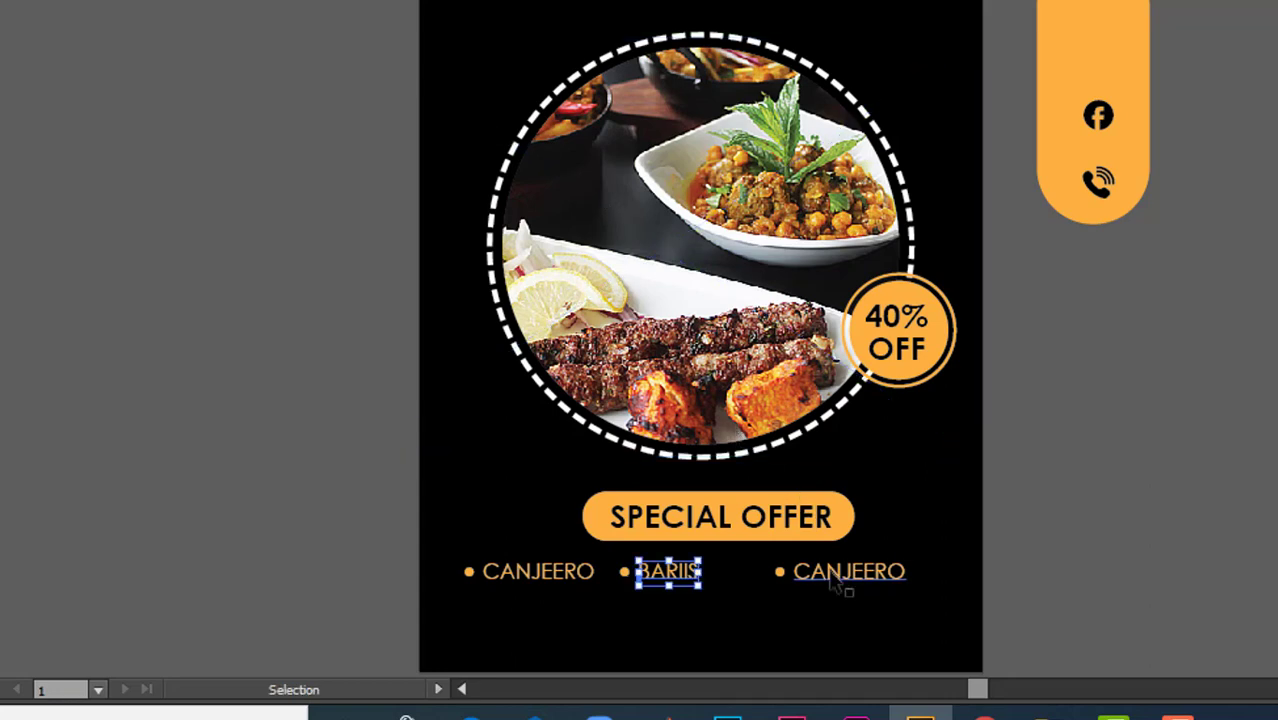
# - Change the third dish name to BASTO, move it closer to BARIIS, and add a fourth bulleted dish, CAMBE, after it
pyautogui.click(835, 582)
pyautogui.hotkey('ctrl', 'a')
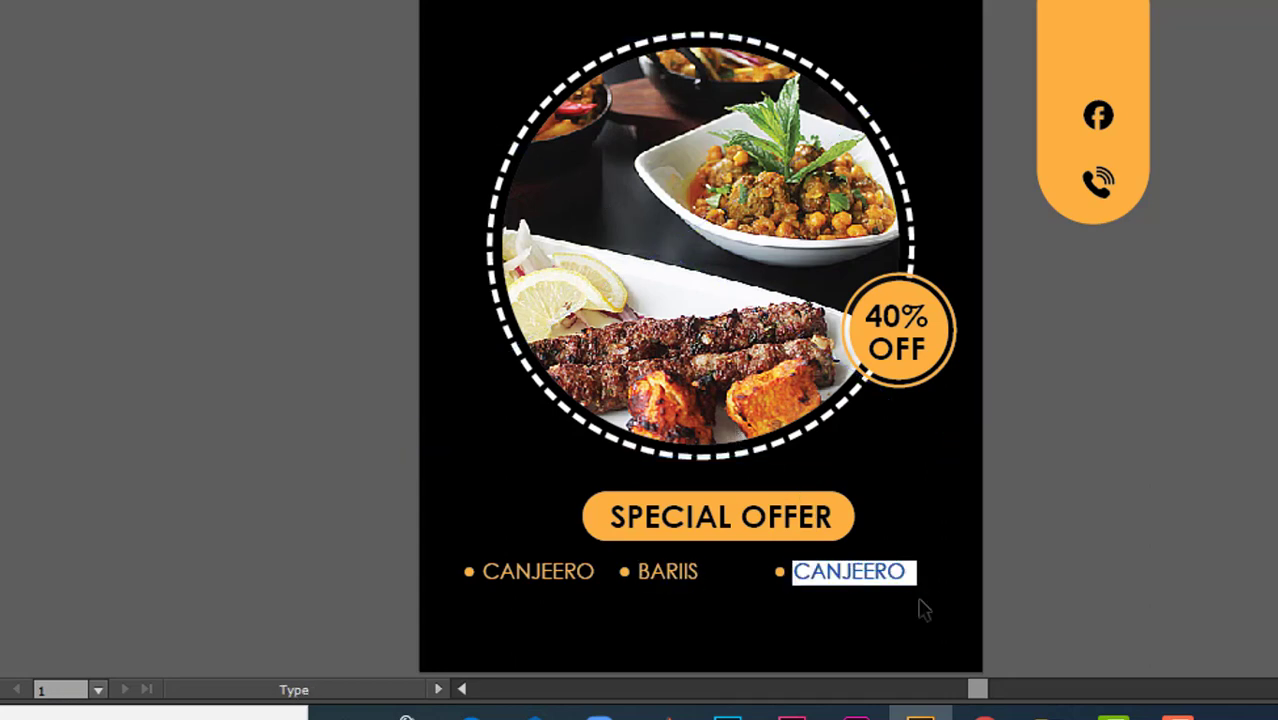
pyautogui.write('BASTO • C')
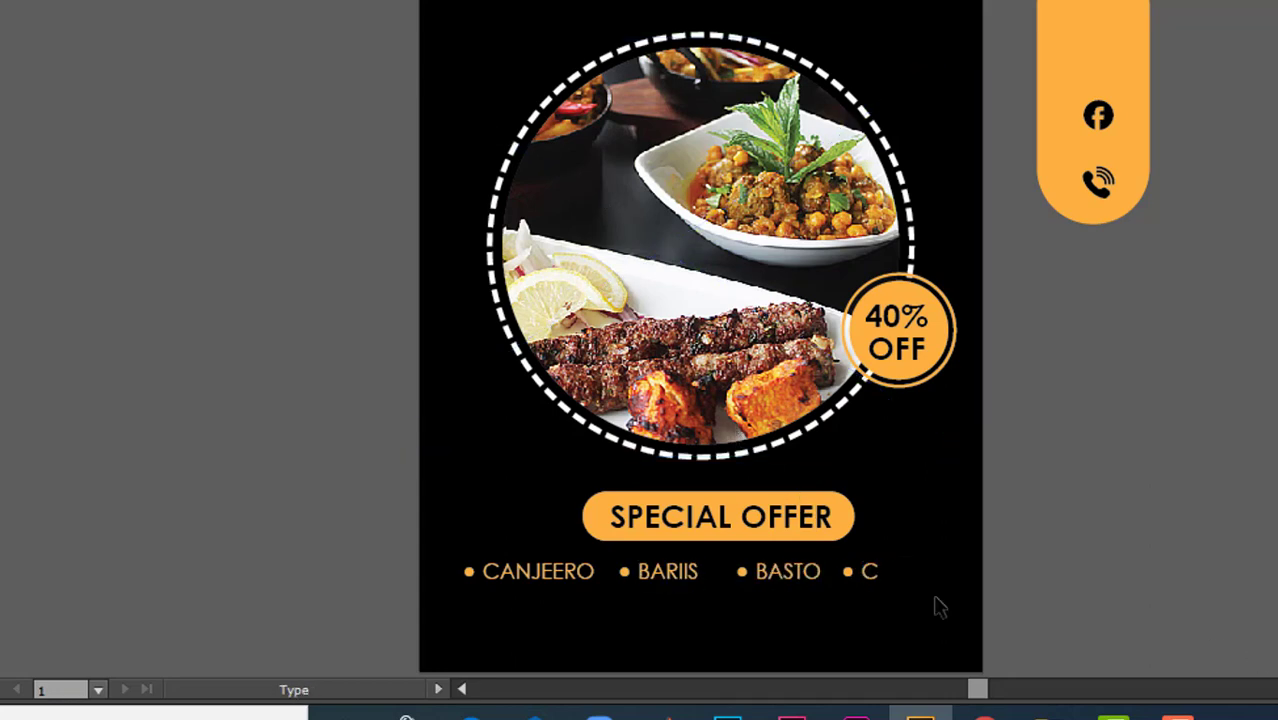
pyautogui.write('AMBE')
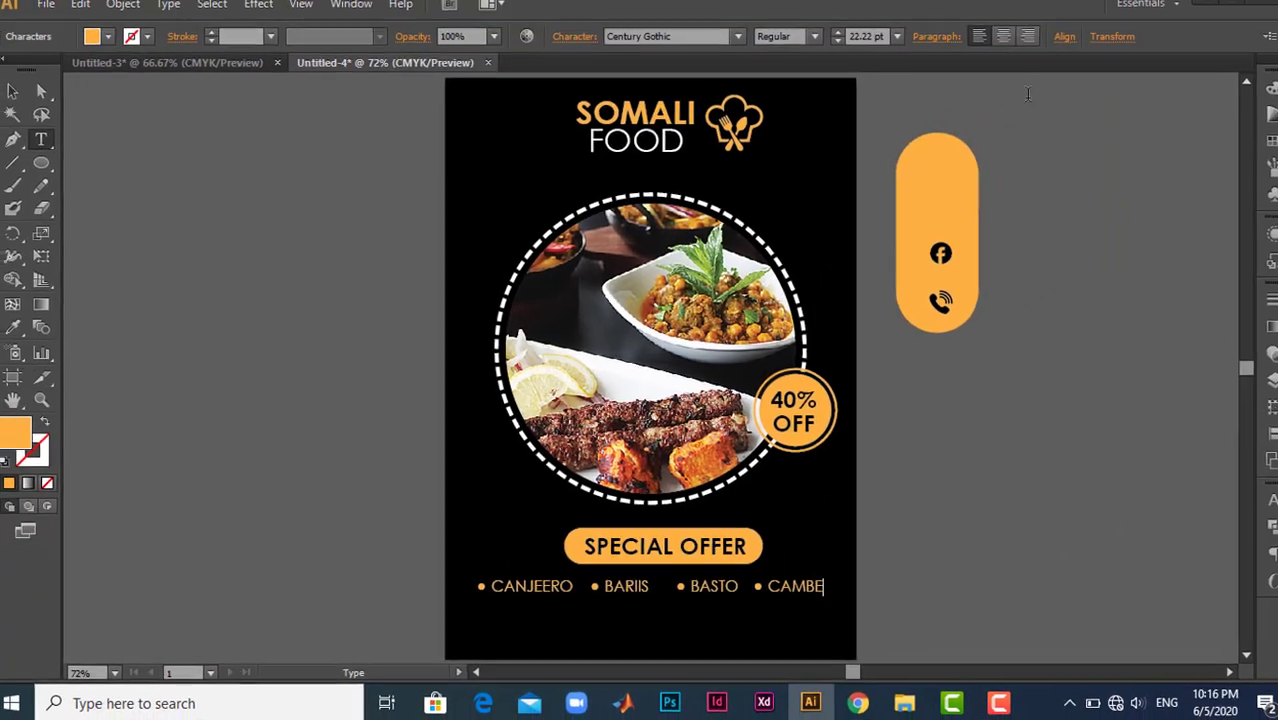
pyautogui.click(23, 102)
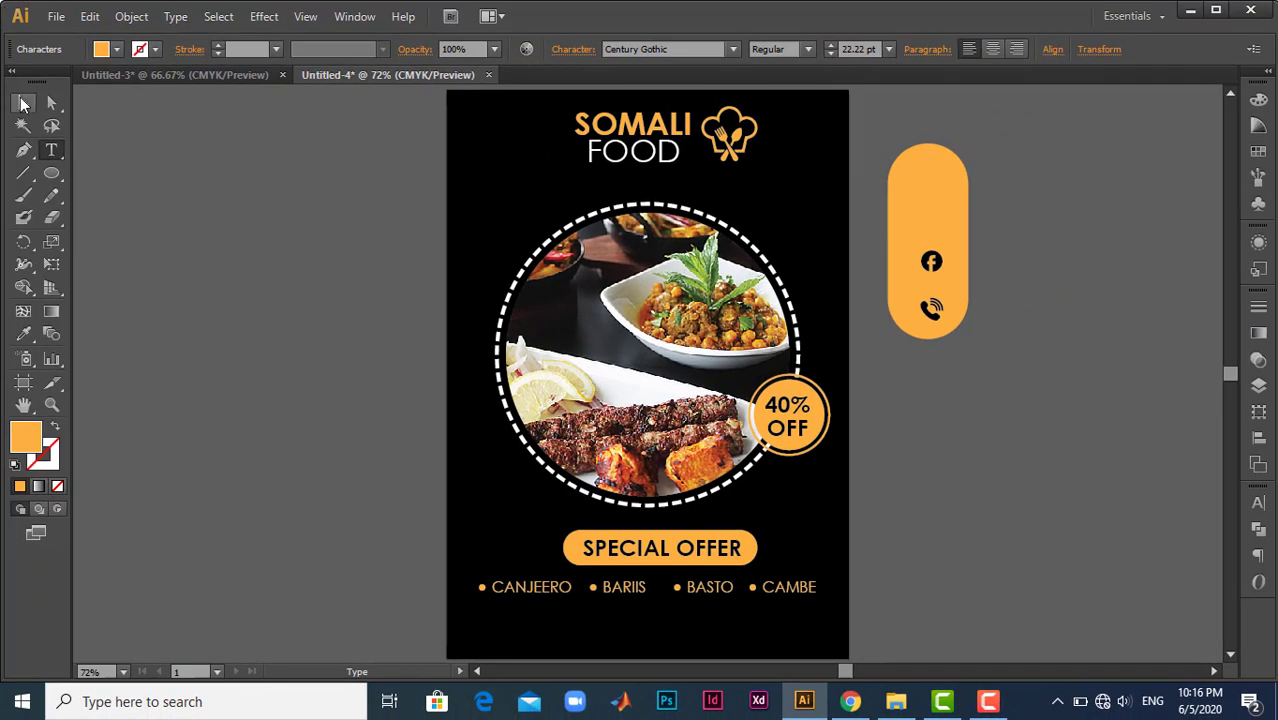
pyautogui.click(940, 560)
# - Draw an orange rectangle as a thin footer strip across the full width of the artboard's bottom edge
pyautogui.scroll(-1, 942, 570)
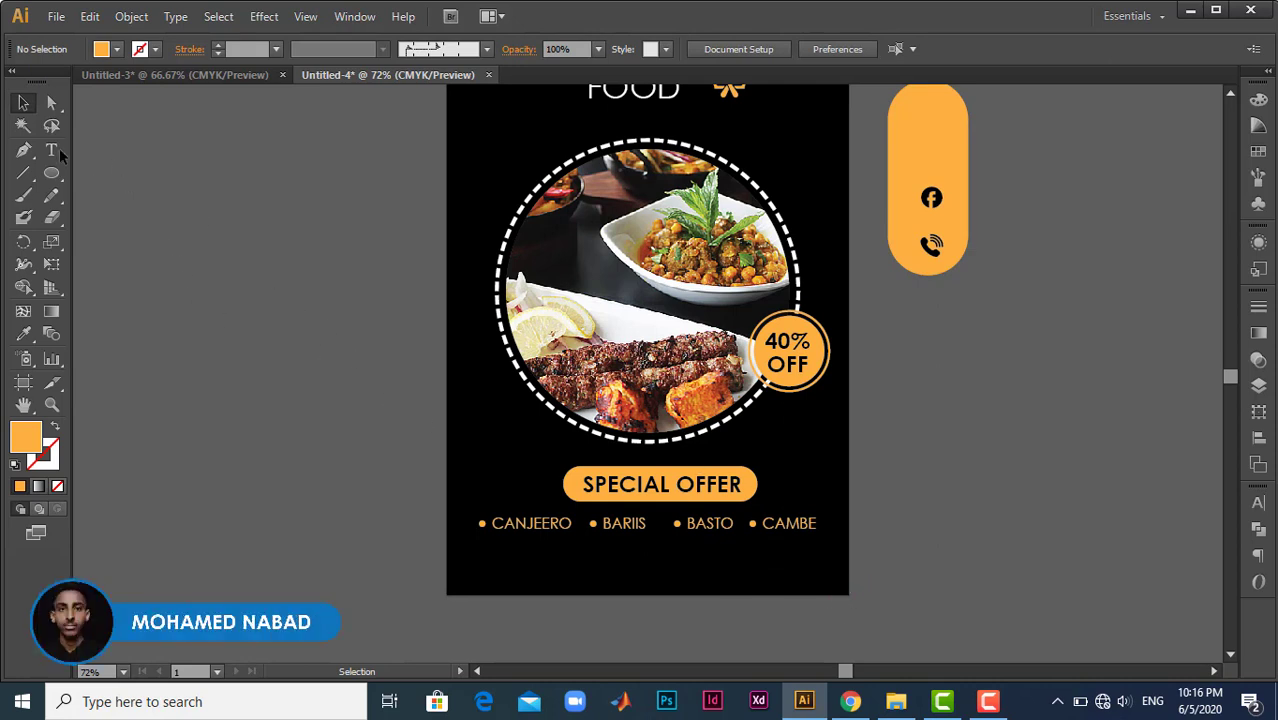
pyautogui.moveTo(50, 177); pyautogui.dragTo(118, 172)
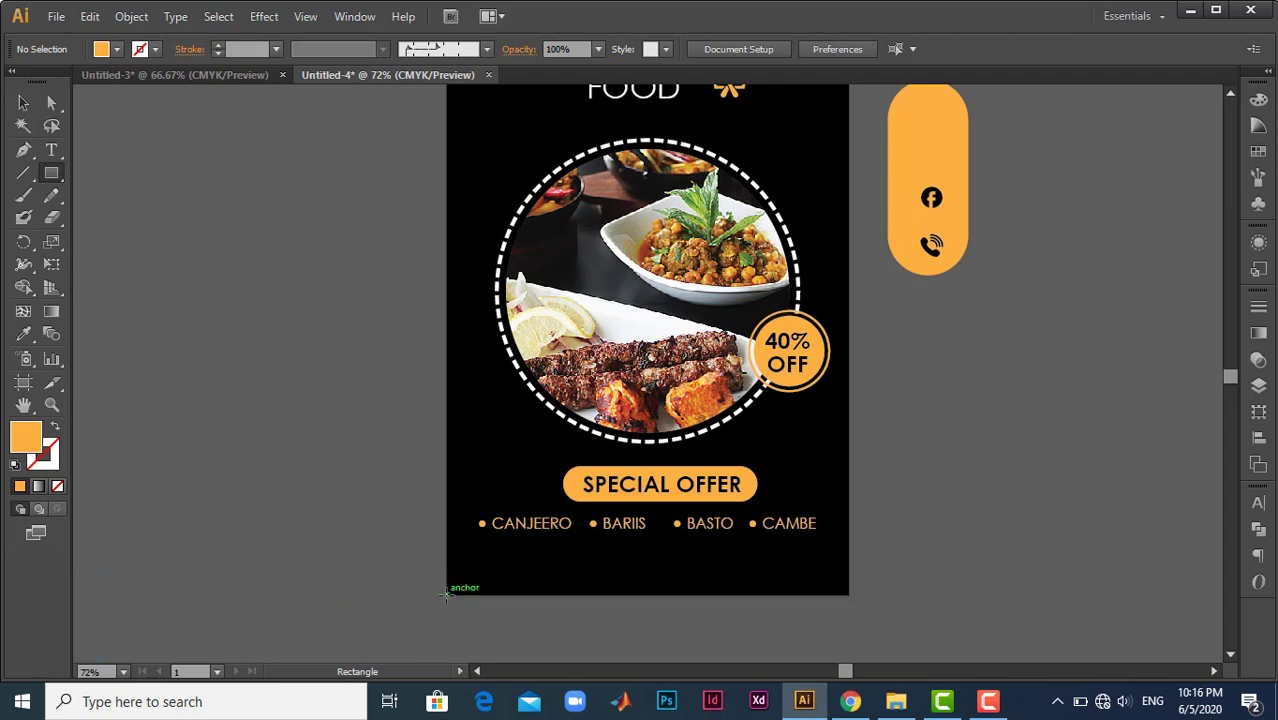
pyautogui.moveTo(446, 594); pyautogui.dragTo(846, 558)
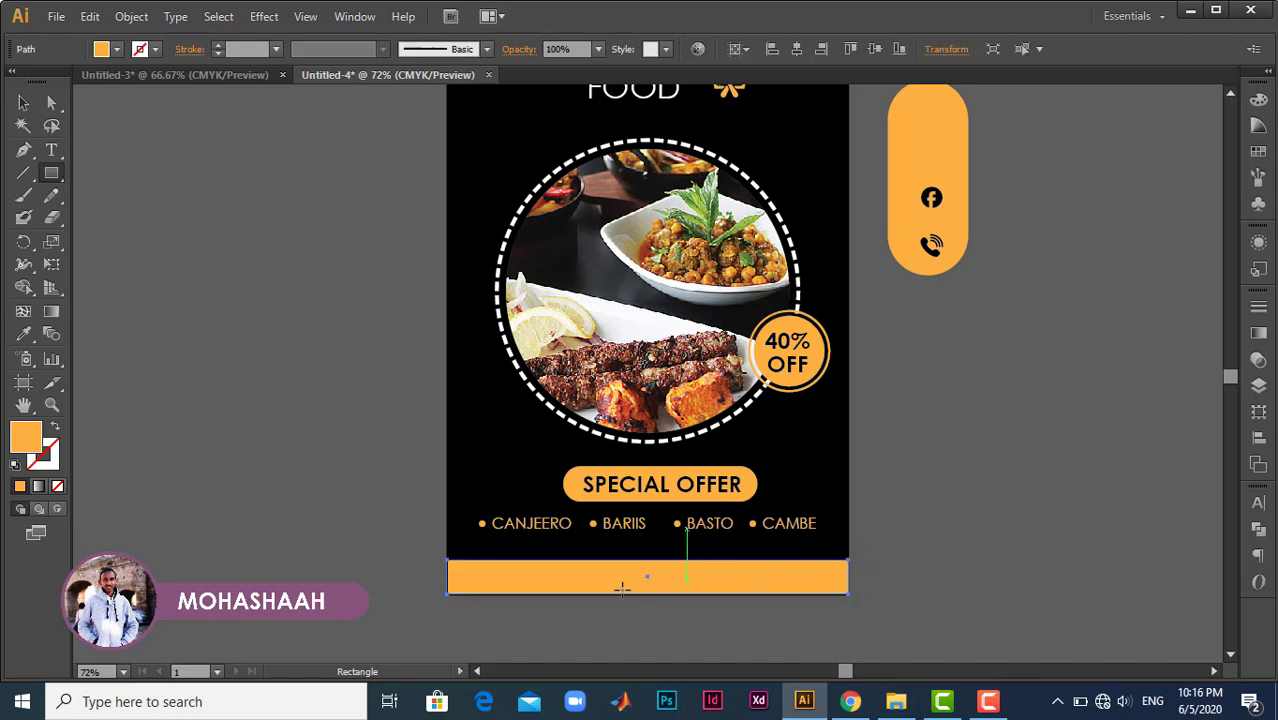
pyautogui.click(23, 103)
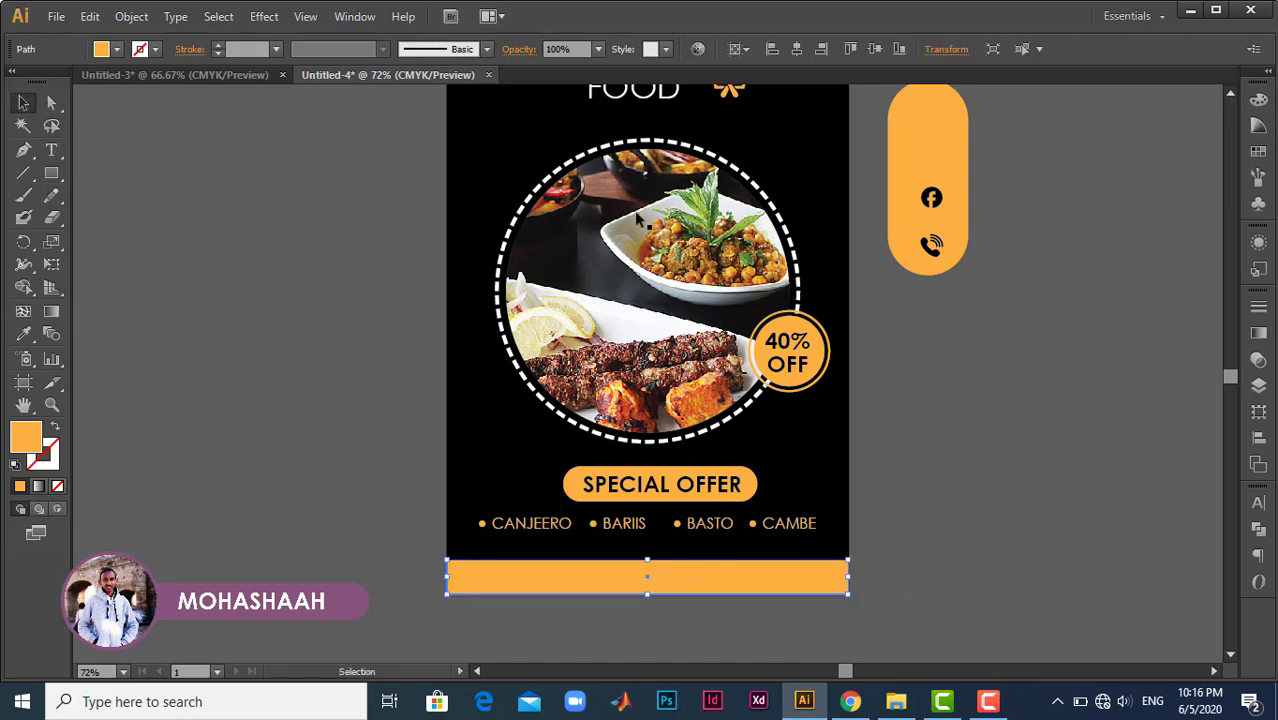
# - Move the phone icon from the rounded orange shape onto the right half of the footer strip and bring it to front
pyautogui.moveTo(940, 247); pyautogui.dragTo(727, 585)
pyautogui.rightClick(727, 585)
pyautogui.moveTo(892, 543)
pyautogui.click(940, 540)
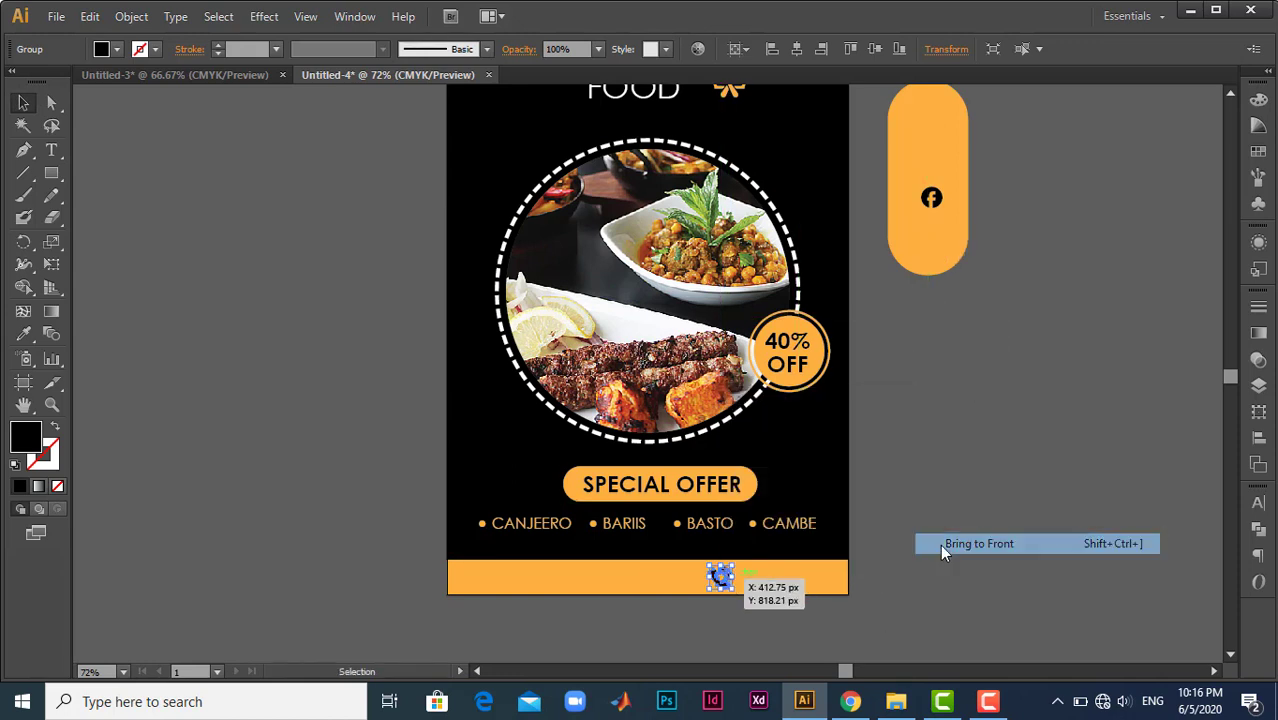
pyautogui.click(967, 517)
# - Move the Facebook icon onto the left half of the footer strip, bring it to front and align it vertically with the phone icon
pyautogui.moveTo(931, 197); pyautogui.dragTo(582, 582)
pyautogui.rightClick(582, 582)
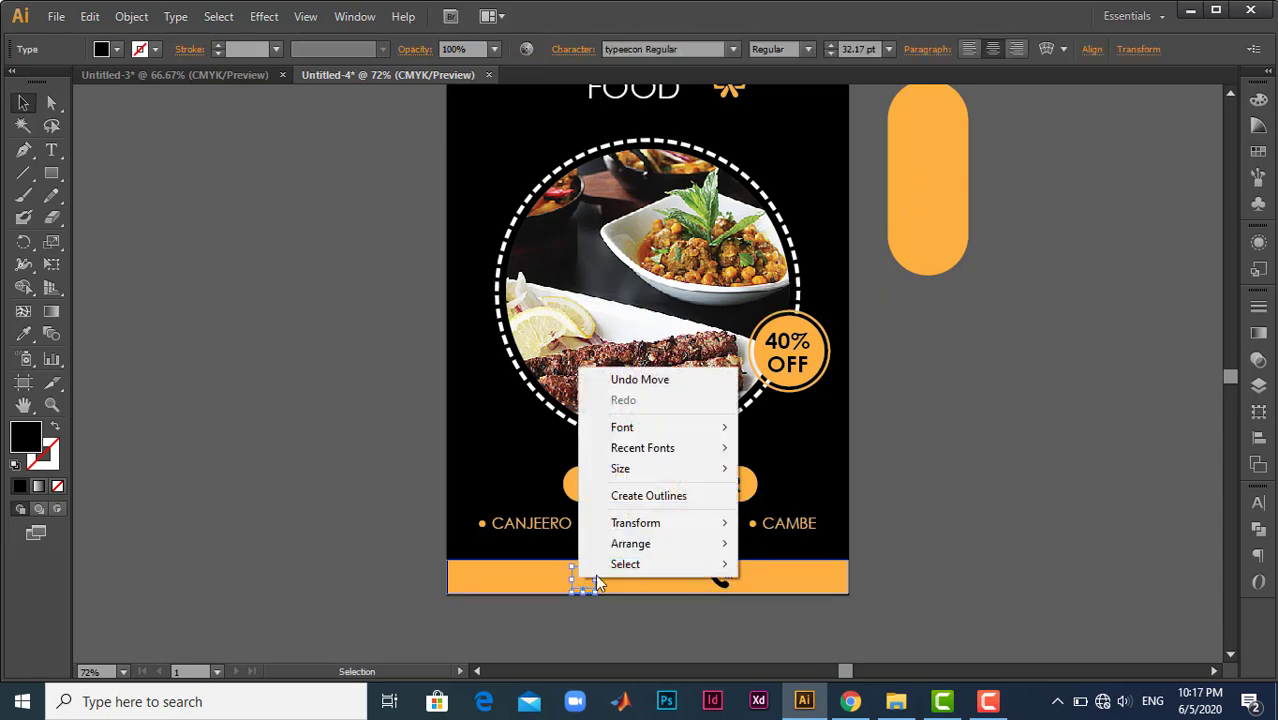
pyautogui.moveTo(712, 548)
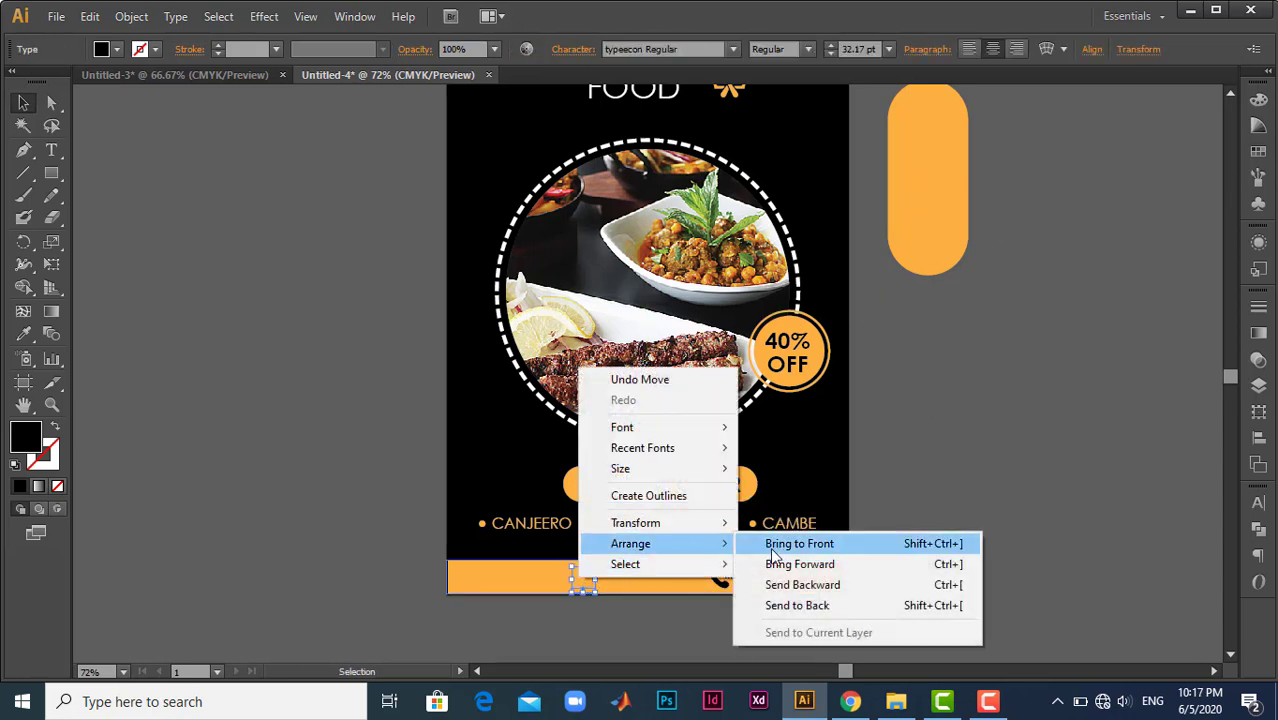
pyautogui.click(824, 548)
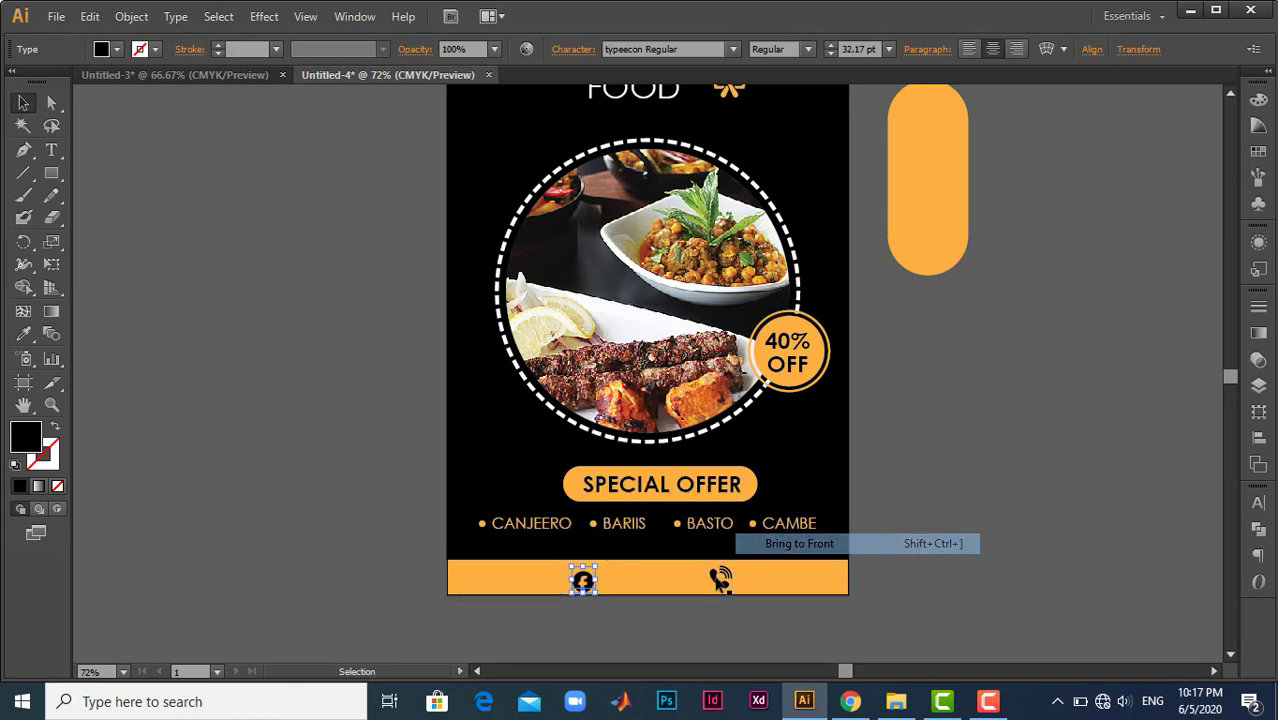
pyautogui.moveTo(589, 580); pyautogui.dragTo(589, 576)
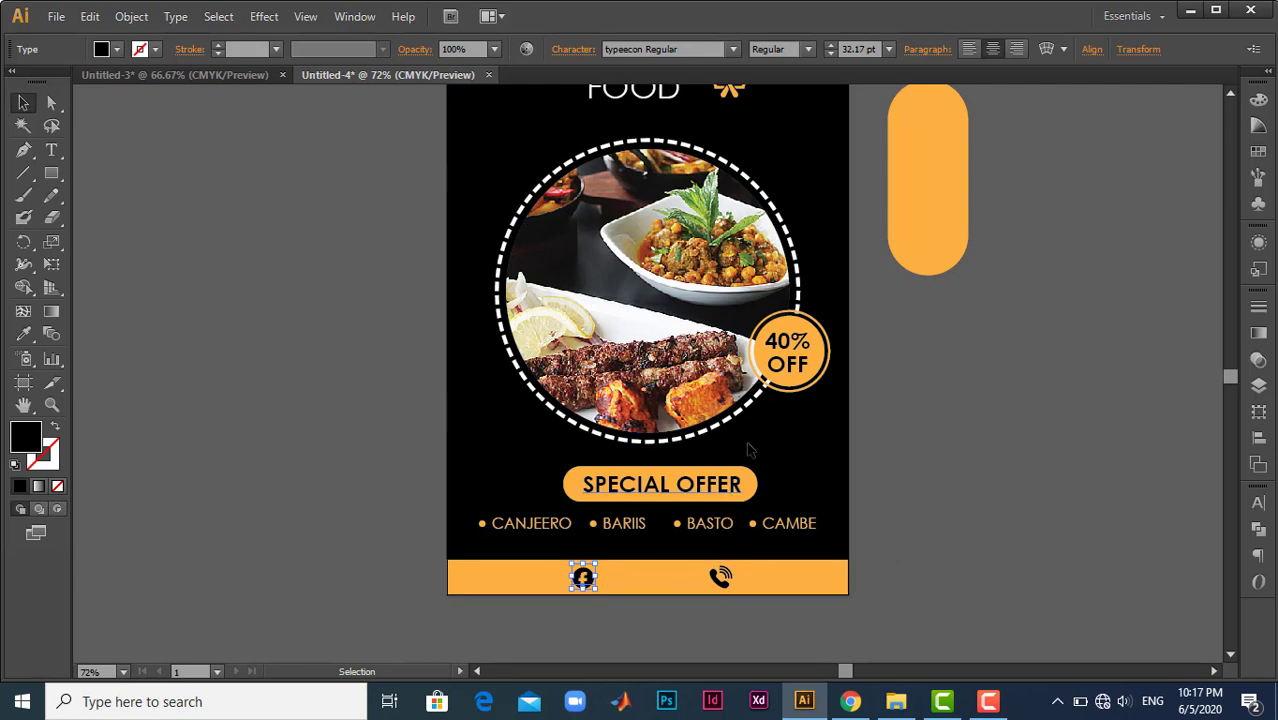
# - Delete the leftover rounded orange shape beside the artboard
pyautogui.click(914, 204)
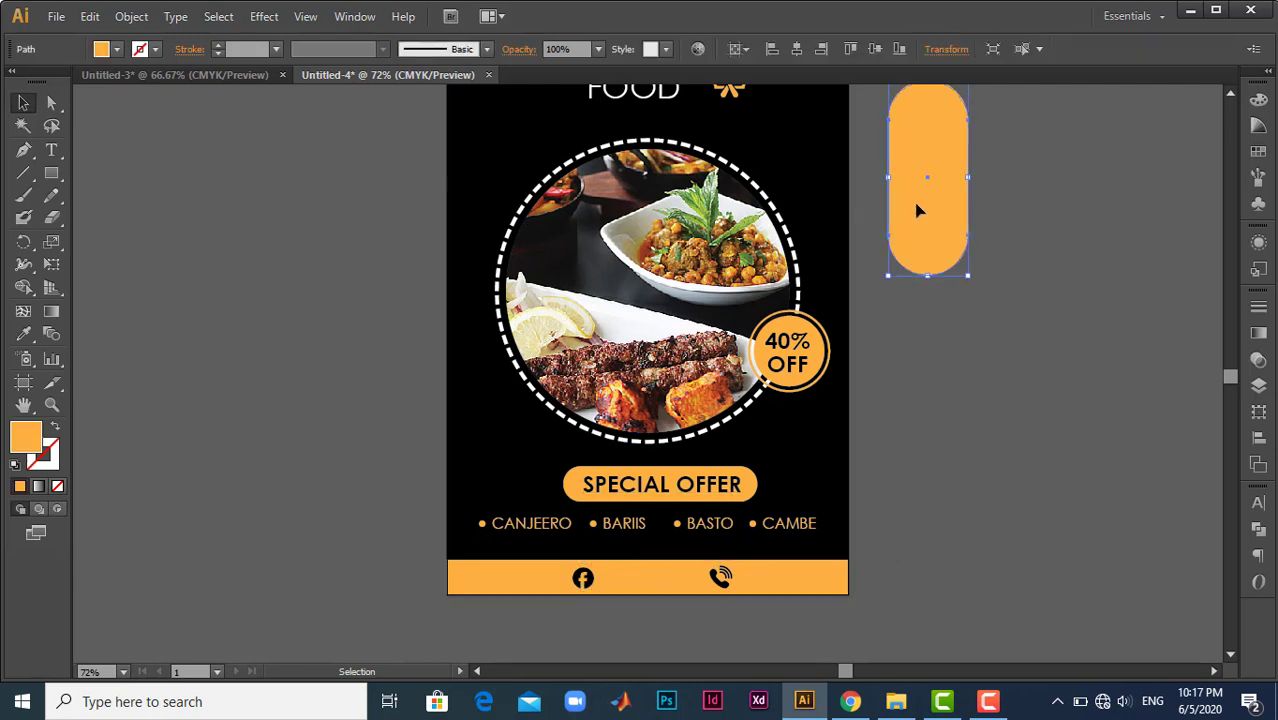
pyautogui.press('Delete')
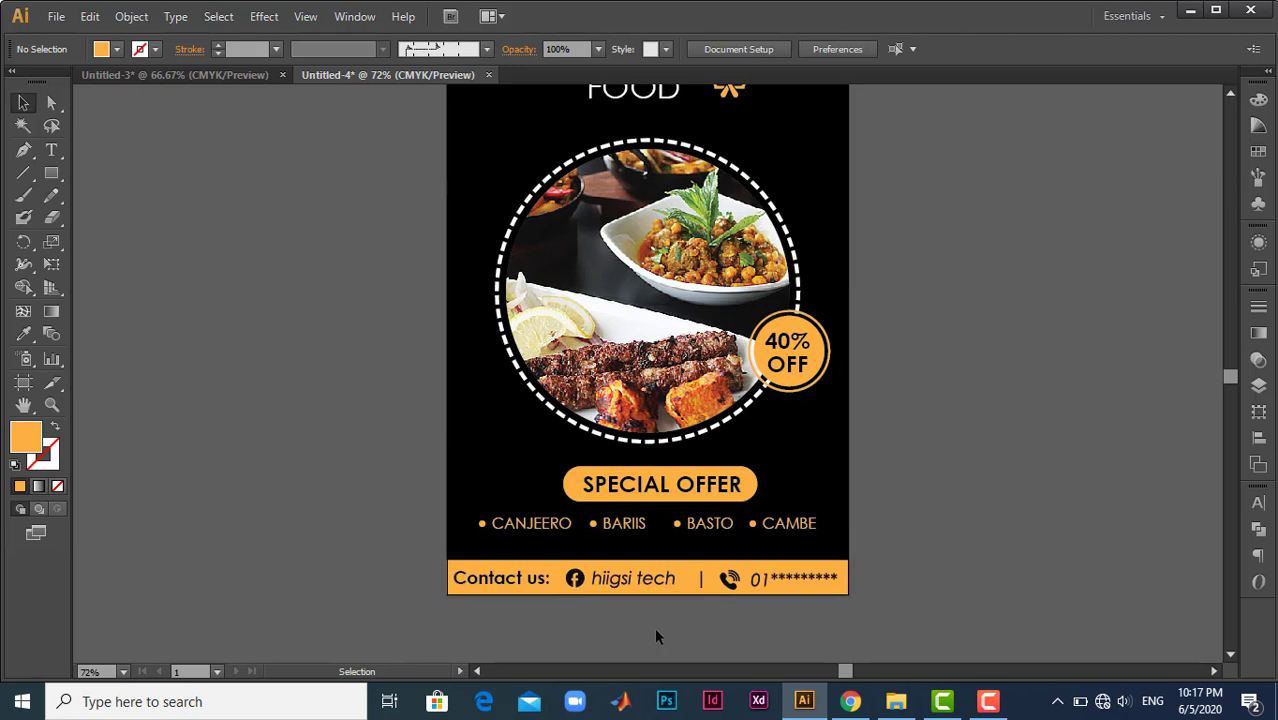
pyautogui.scroll(-1, 654, 627)
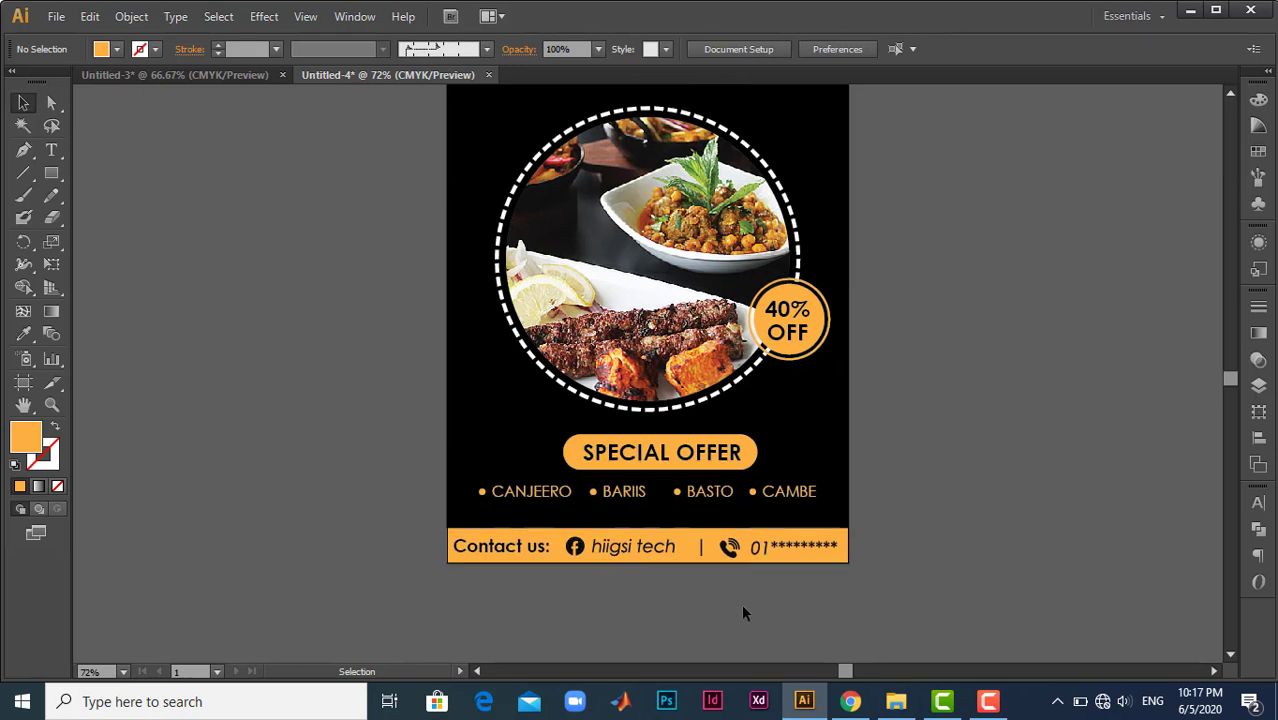
pyautogui.scroll(3, 755, 578)
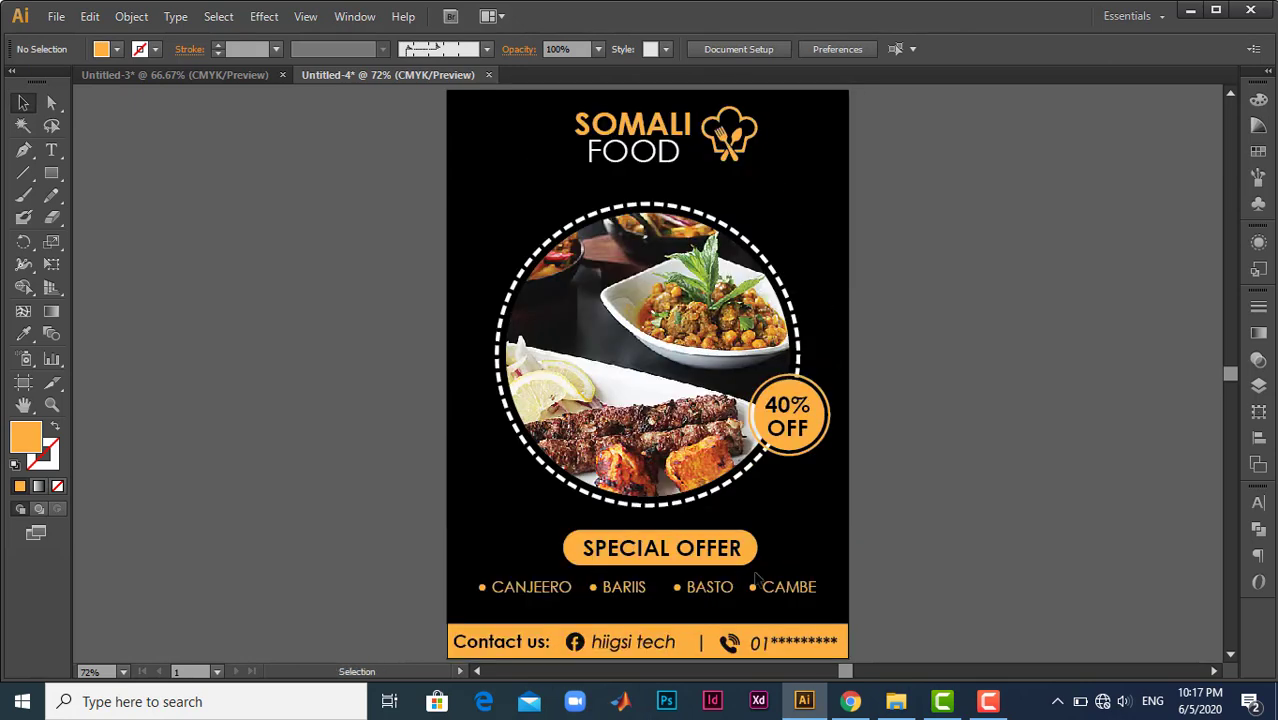